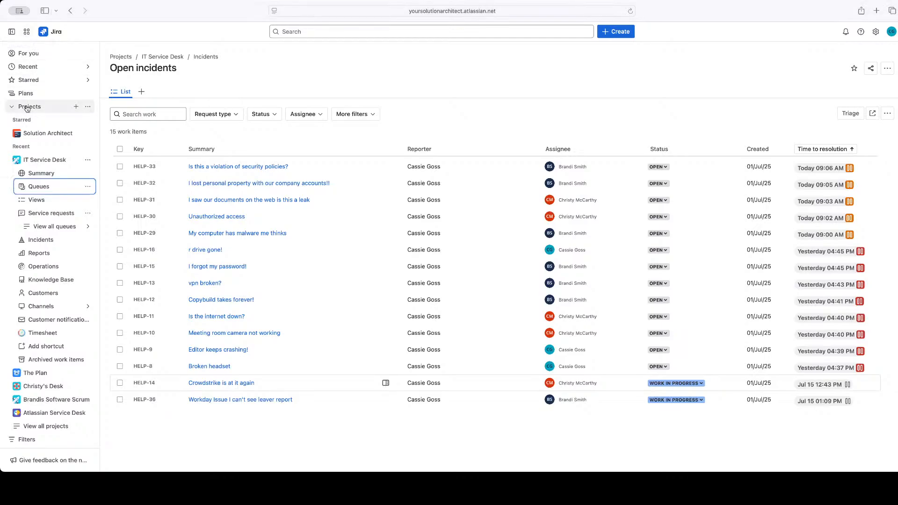
# Switch to Atlassian Home and collapse its navigation sidebar
pyautogui.click(26, 33)
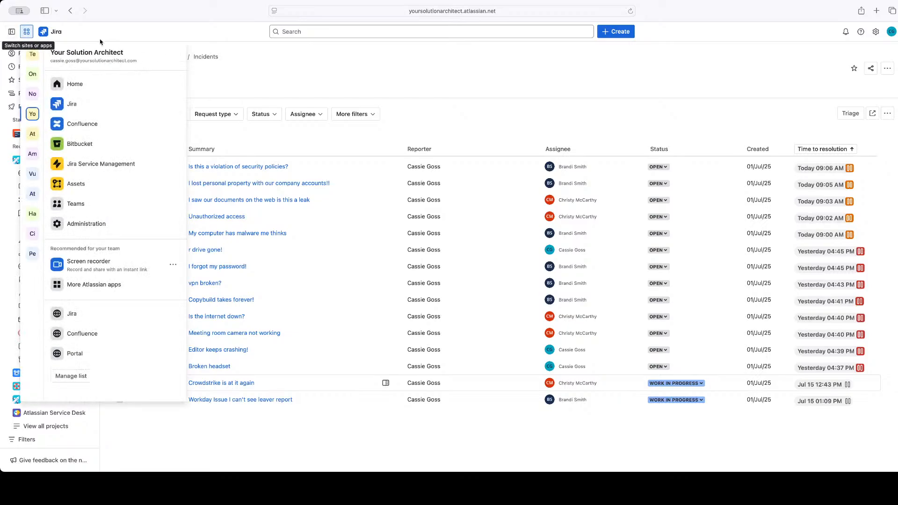
pyautogui.click(73, 82)
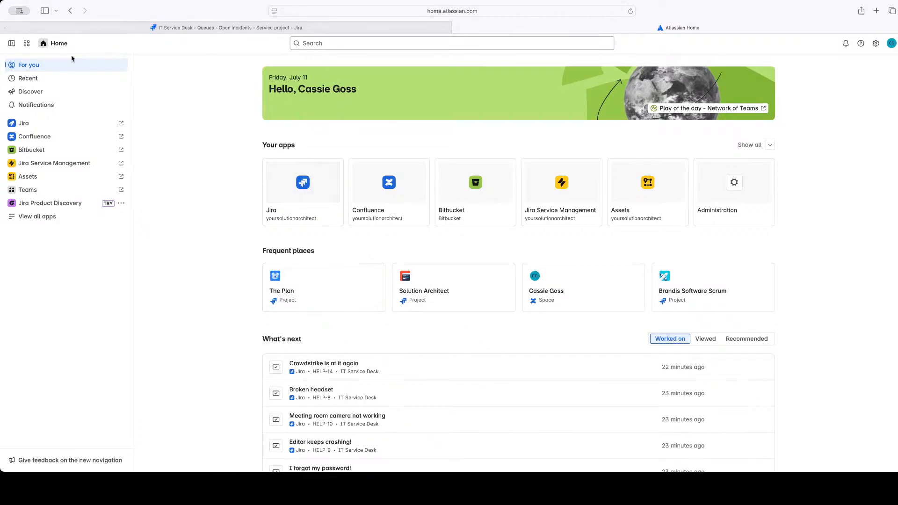
pyautogui.click(12, 43)
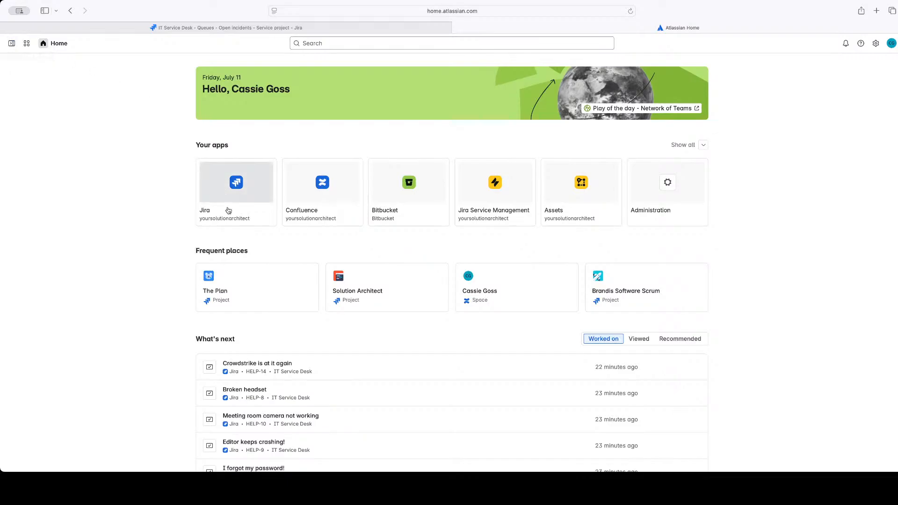
# Look over the home page's apps and its Frequent places section
pyautogui.scroll(-4, 381, 352)
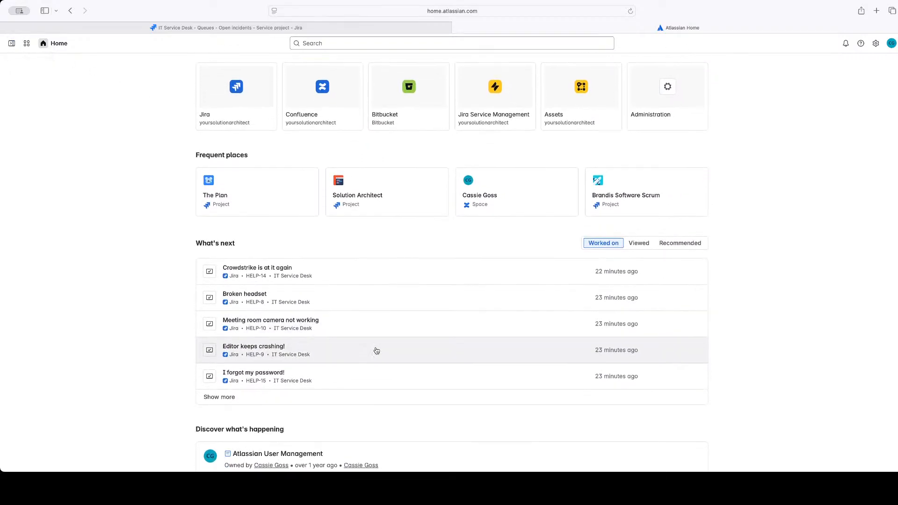
pyautogui.scroll(4, 281, 275)
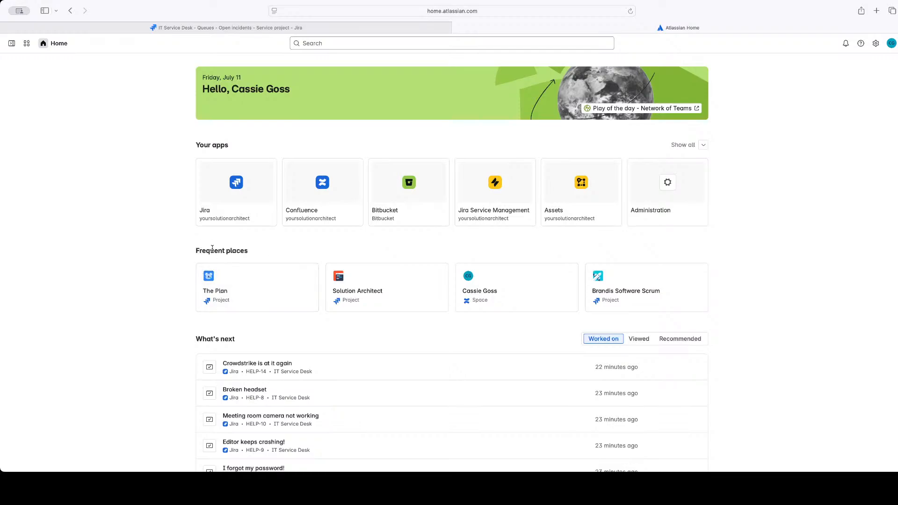
pyautogui.moveTo(196, 249); pyautogui.dragTo(257, 253)
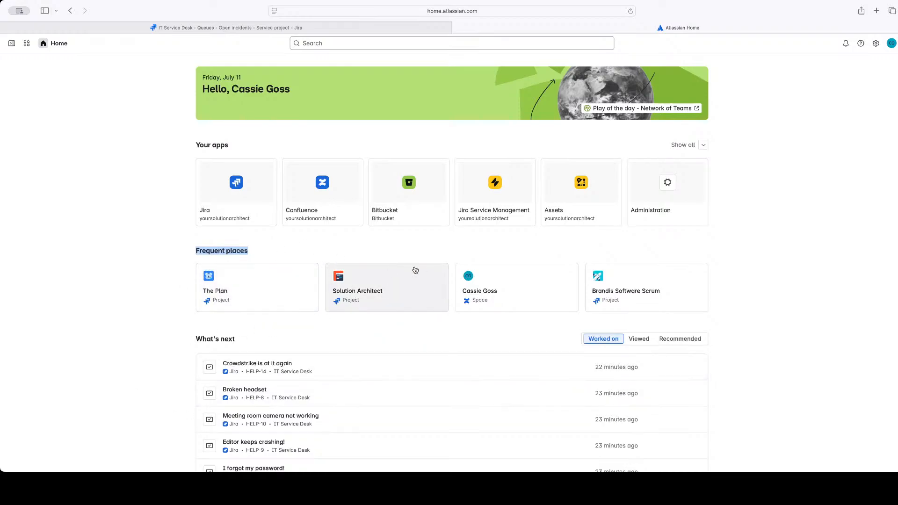
# View the What's next list by Viewed and Recommended, and return it to Worked on
pyautogui.scroll(-3, 286, 331)
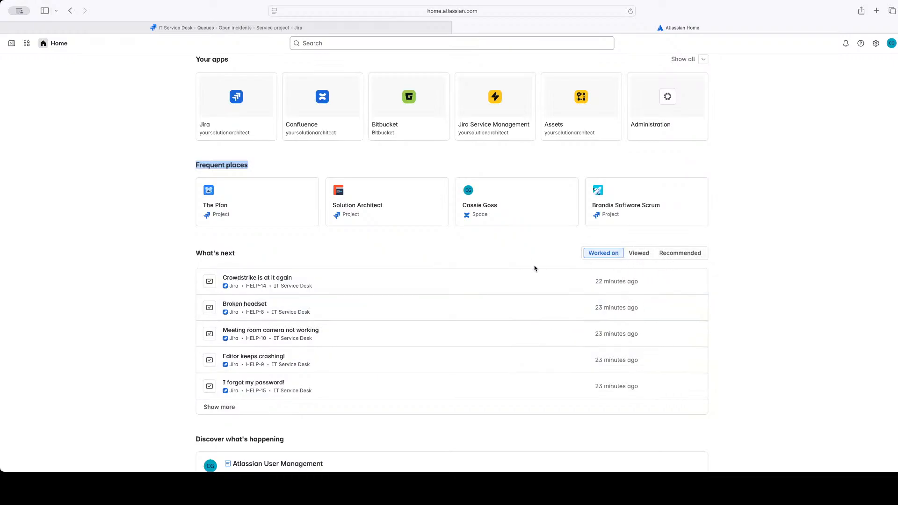
pyautogui.click(644, 253)
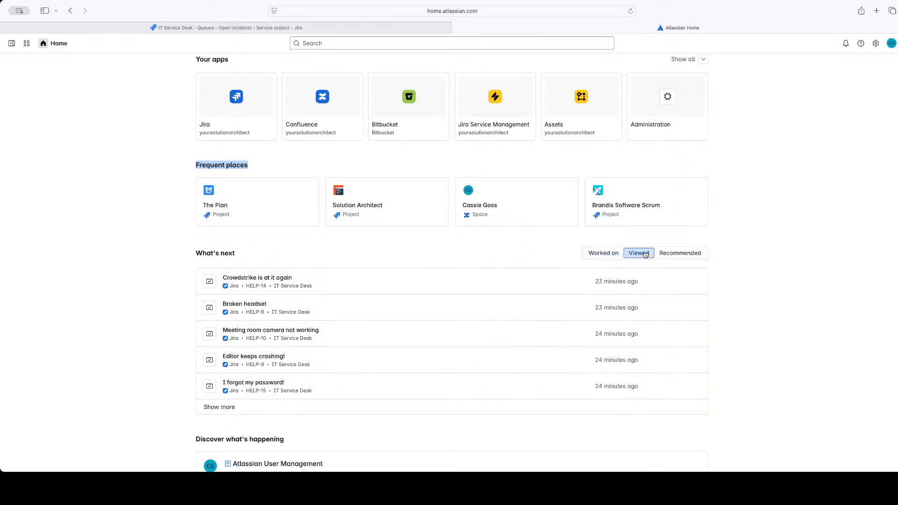
pyautogui.click(678, 255)
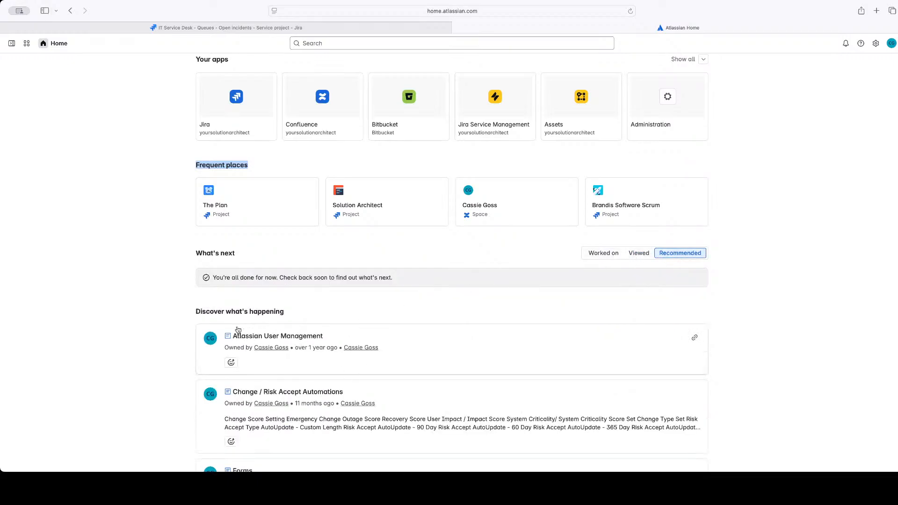
pyautogui.scroll(-3, 259, 366)
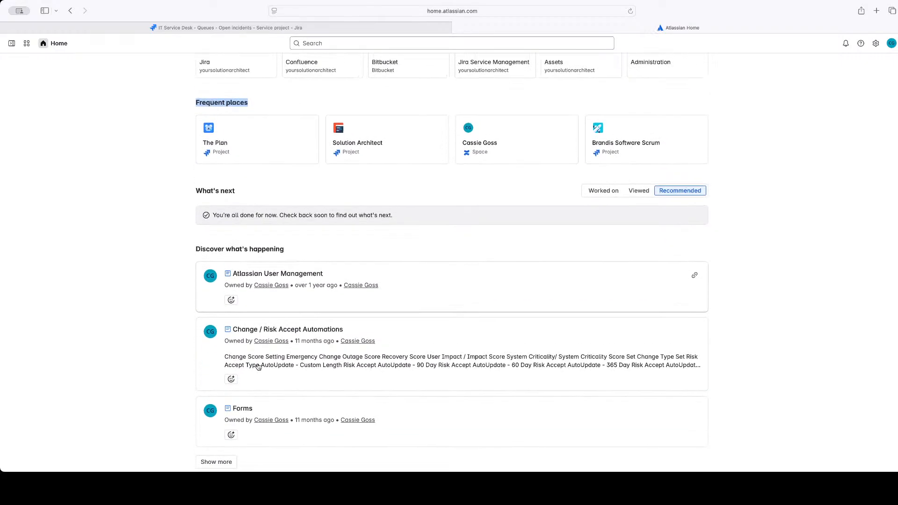
pyautogui.scroll(5, 258, 367)
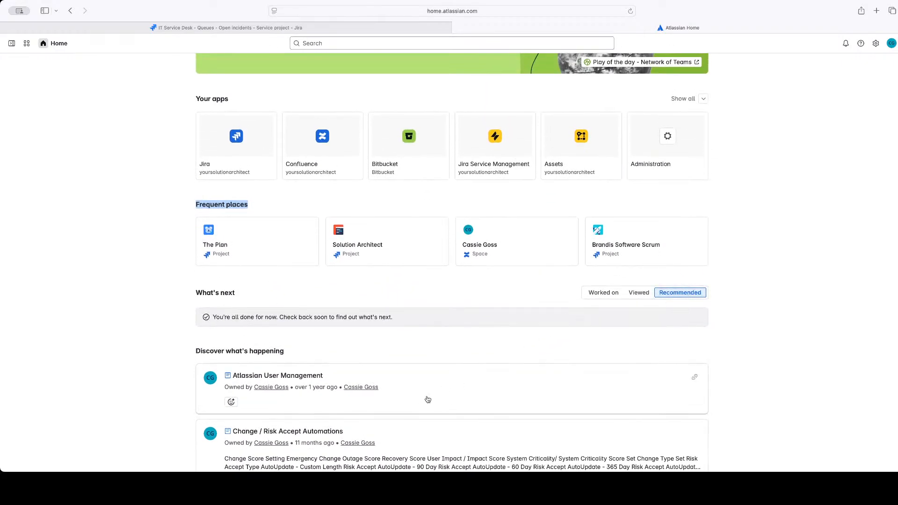
pyautogui.scroll(-4, 428, 399)
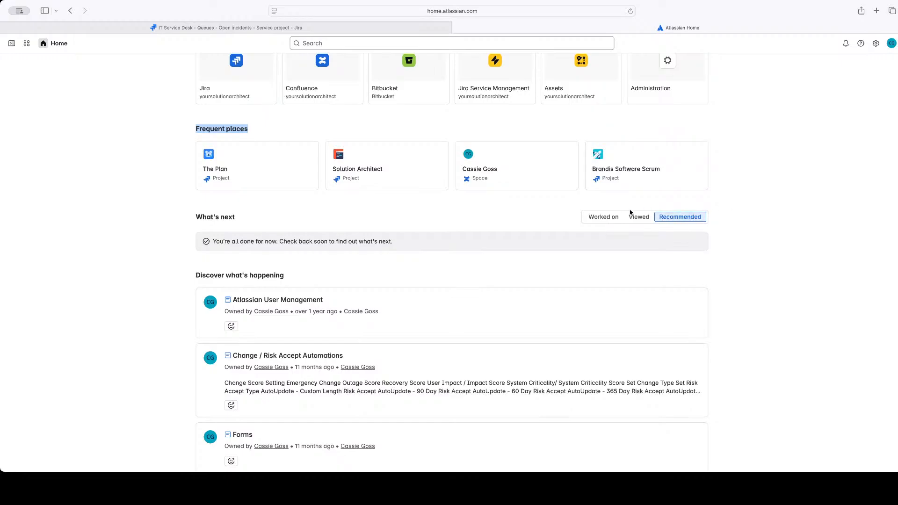
pyautogui.click(595, 221)
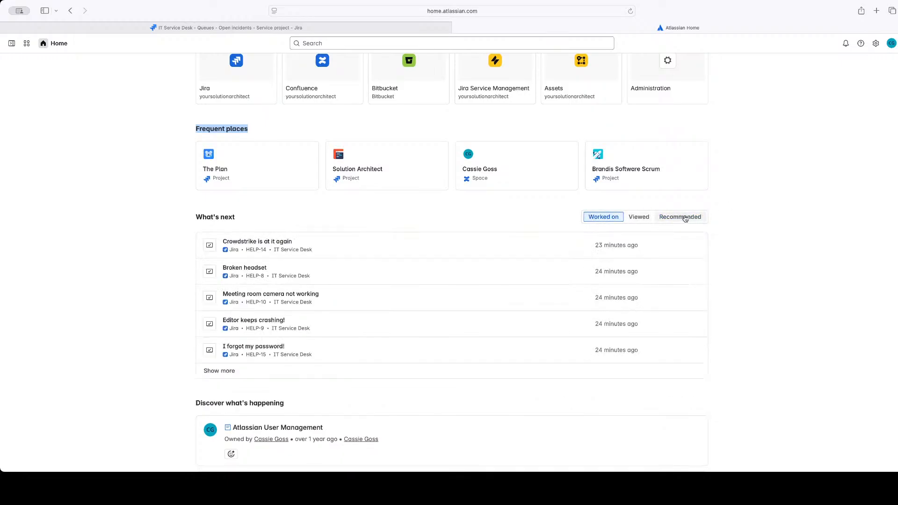
# Examine the Discover what's happening section and review the rest of the home page
pyautogui.scroll(-8, 489, 362)
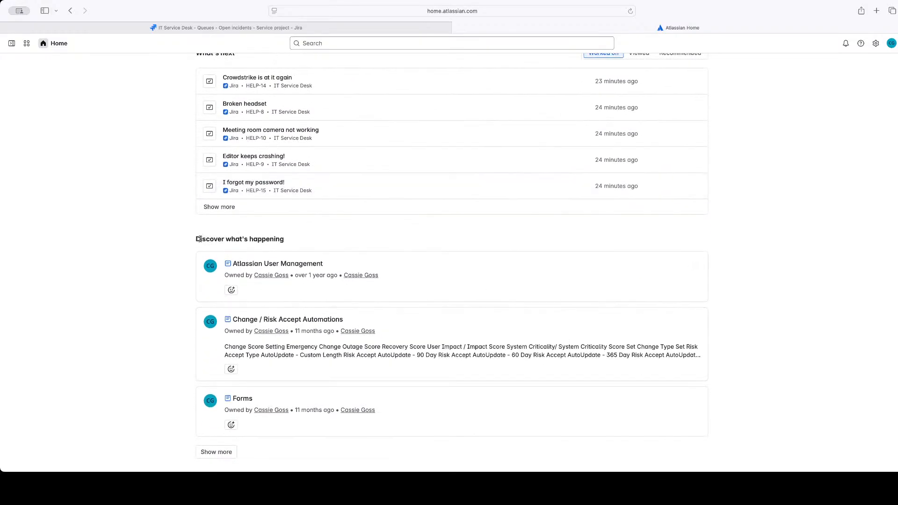
pyautogui.scroll(3, 199, 239)
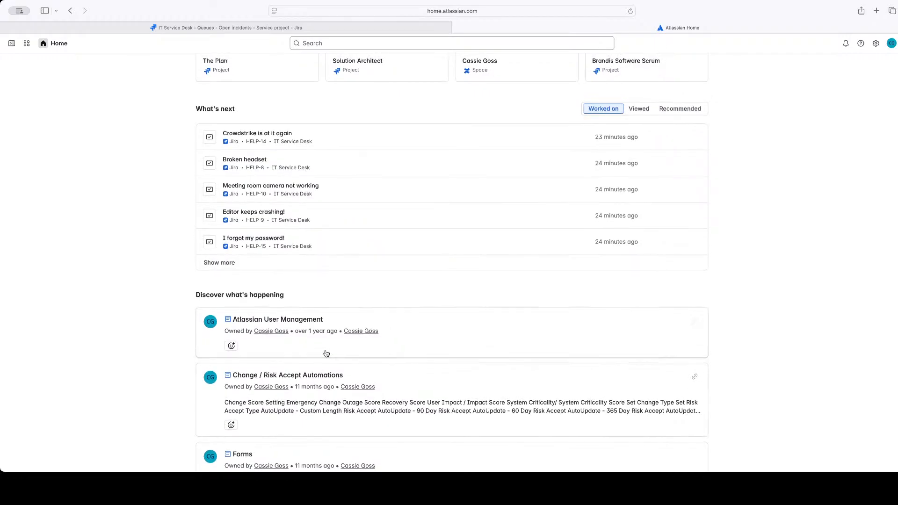
pyautogui.scroll(-3, 280, 374)
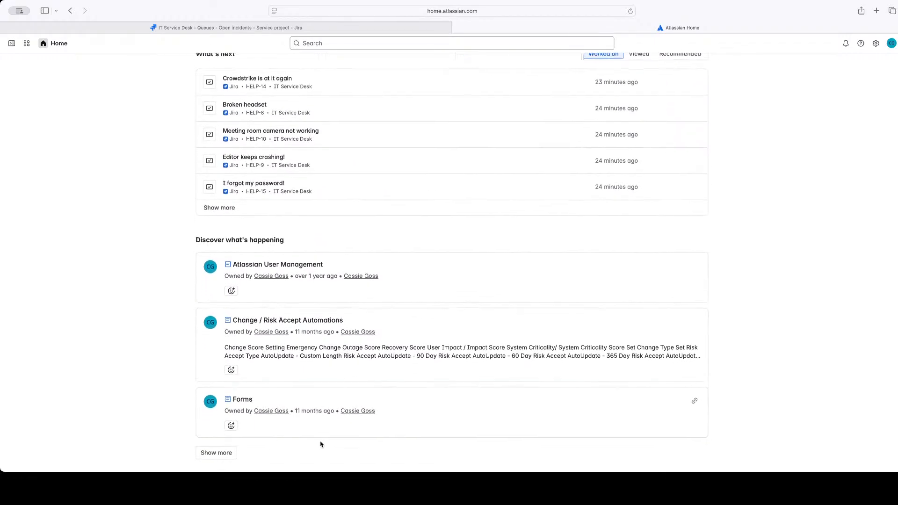
pyautogui.scroll(4, 327, 435)
pyautogui.scroll(5, 344, 419)
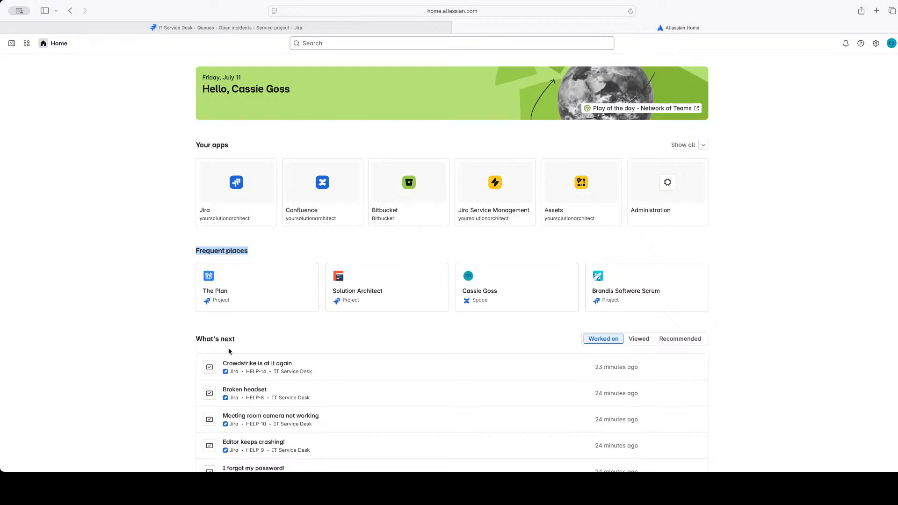
pyautogui.click(140, 242)
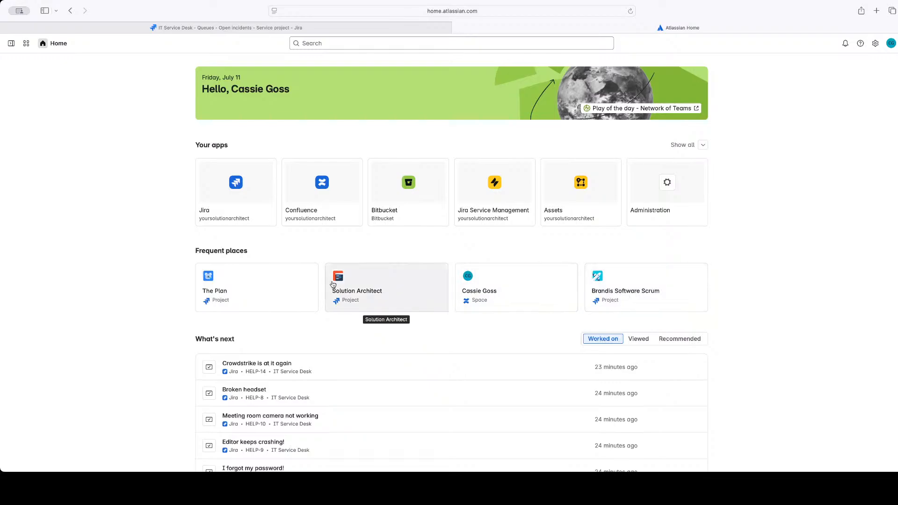
# Expand the home navigation sidebar again and open Jira Service Management's list of all projects
pyautogui.click(11, 43)
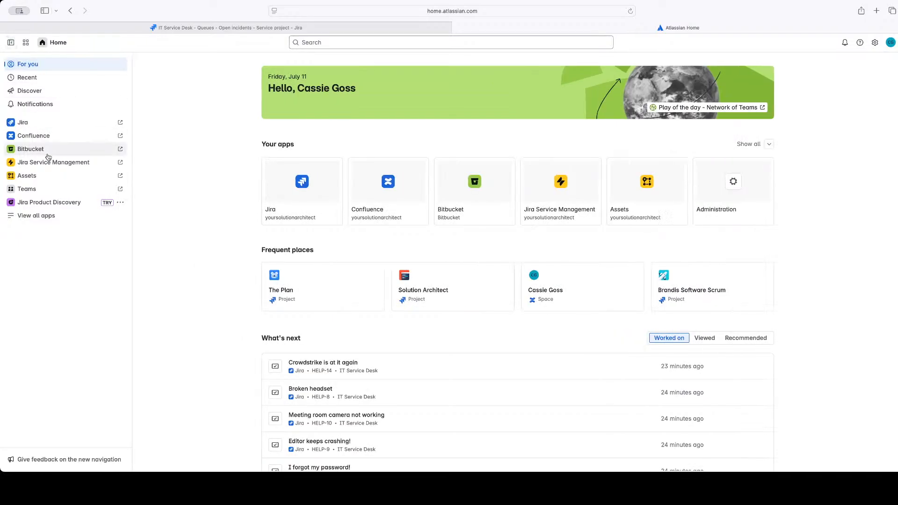
pyautogui.click(48, 162)
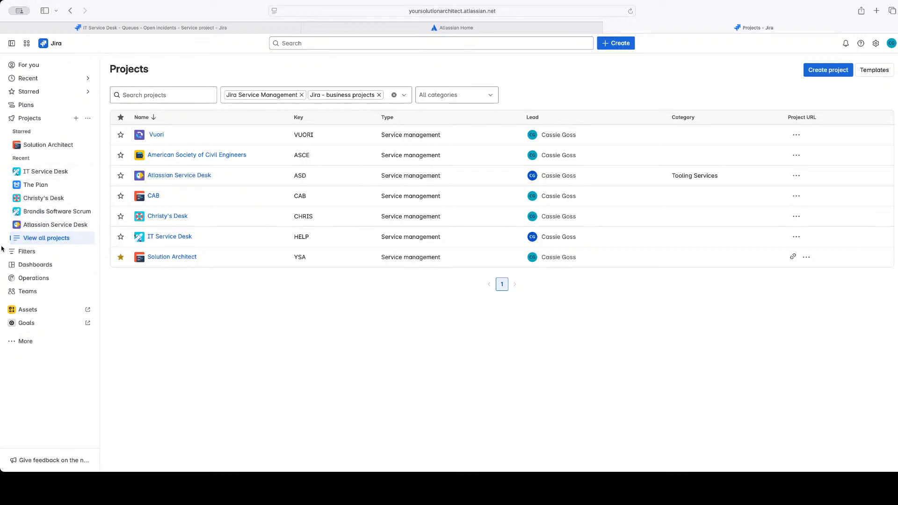
pyautogui.click(25, 242)
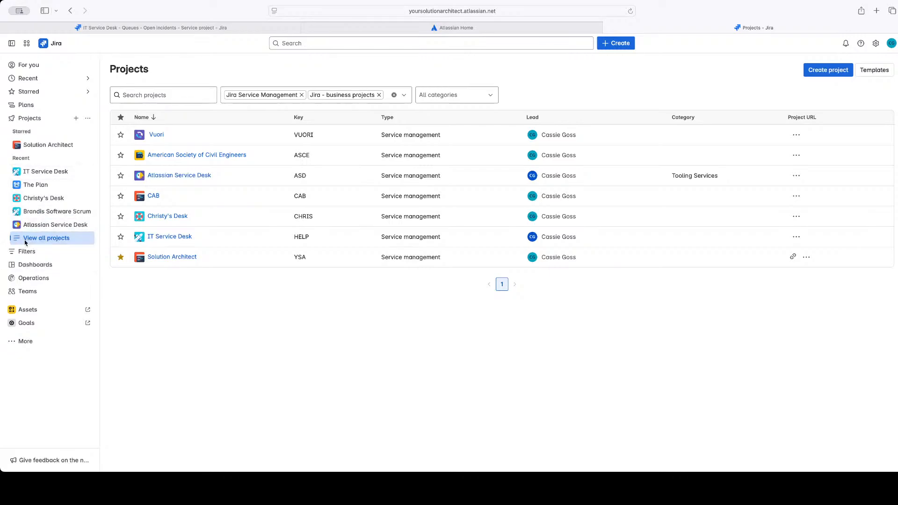
# Expand the IT Service Desk project and its queues, and open the queue settings
pyautogui.click(18, 172)
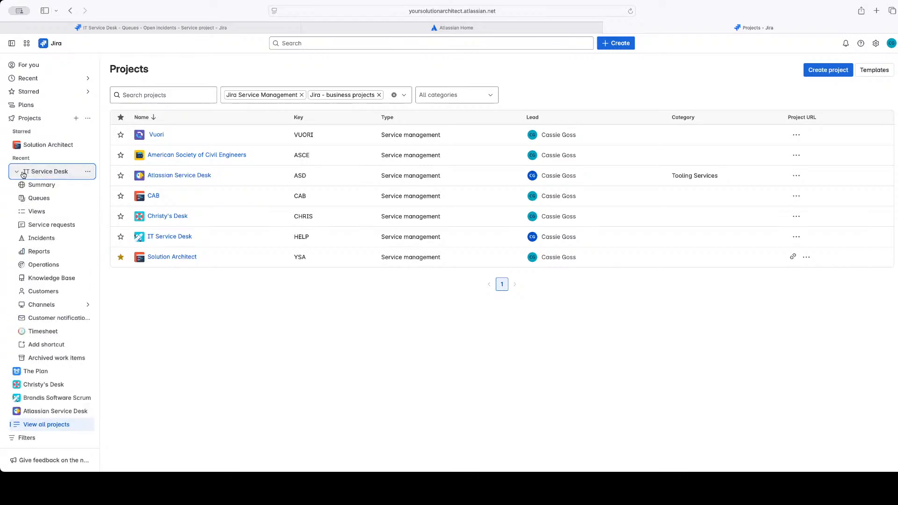
pyautogui.click(28, 200)
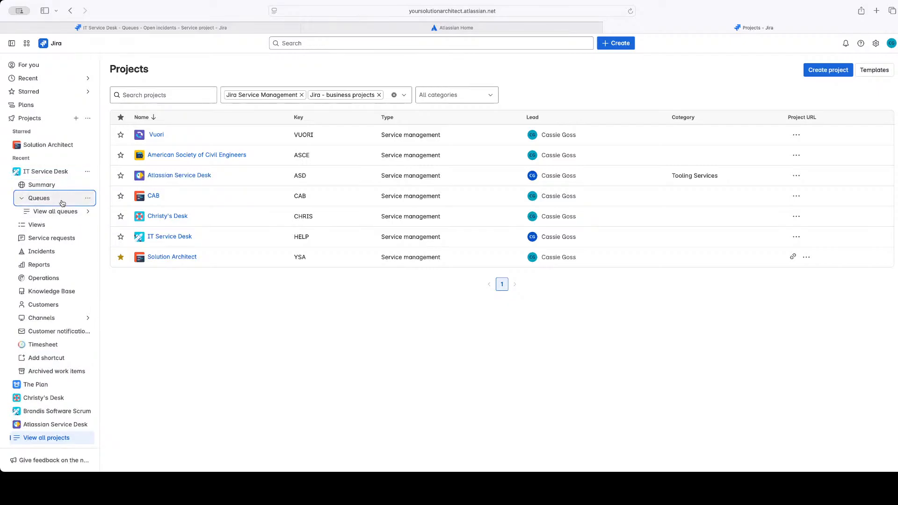
pyautogui.click(88, 200)
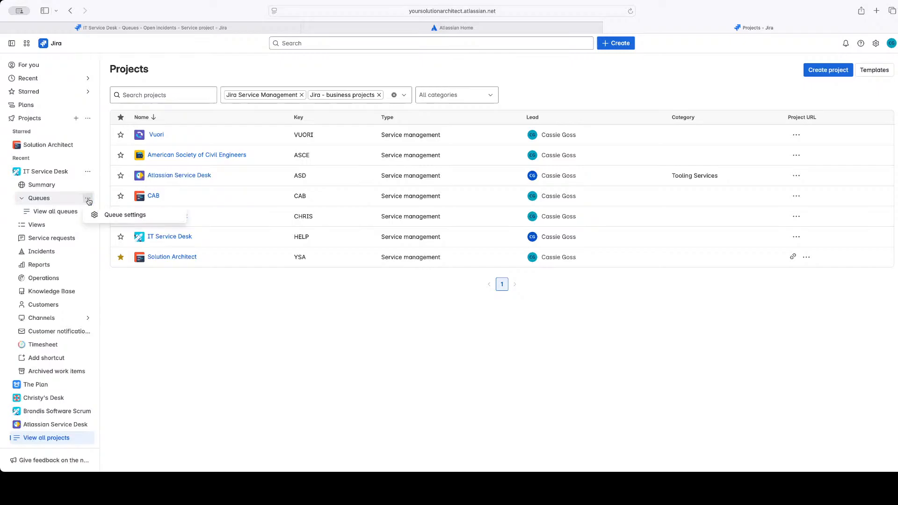
pyautogui.click(116, 219)
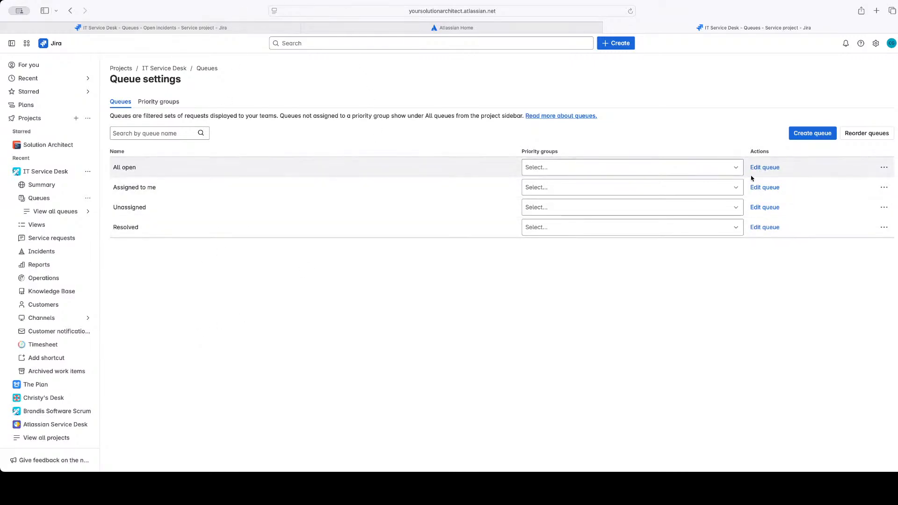
# Open the All open queue for editing and examine its JQL filter, including the ORDER BY clause
pyautogui.click(769, 171)
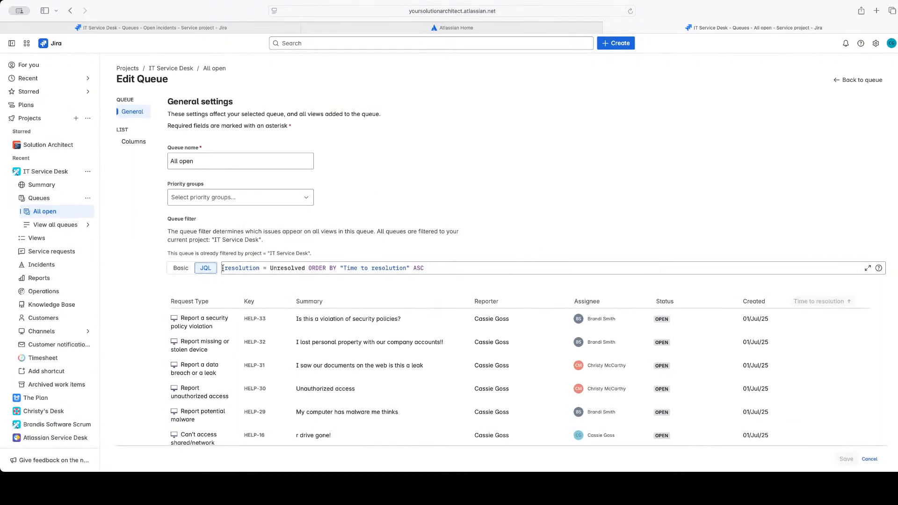
pyautogui.moveTo(223, 268); pyautogui.dragTo(419, 274)
pyautogui.click(458, 272)
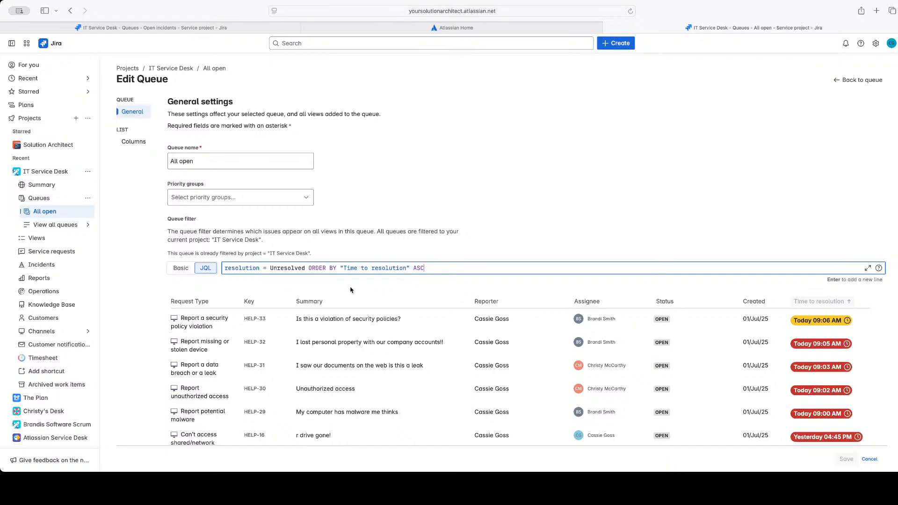
pyautogui.moveTo(306, 267); pyautogui.dragTo(383, 274)
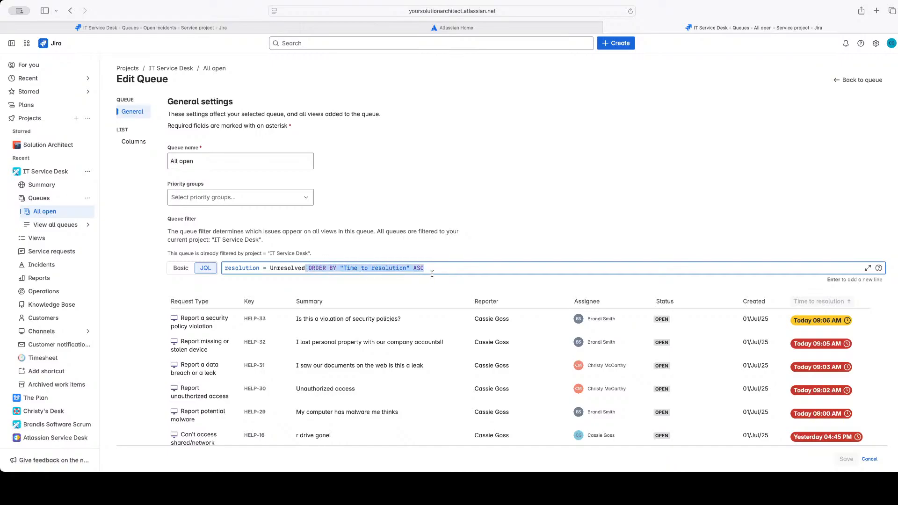
pyautogui.click(351, 291)
pyautogui.moveTo(306, 268); pyautogui.dragTo(446, 271)
# Compare the queue filter's Basic and JQL modes and review the requests in its preview
pyautogui.click(182, 268)
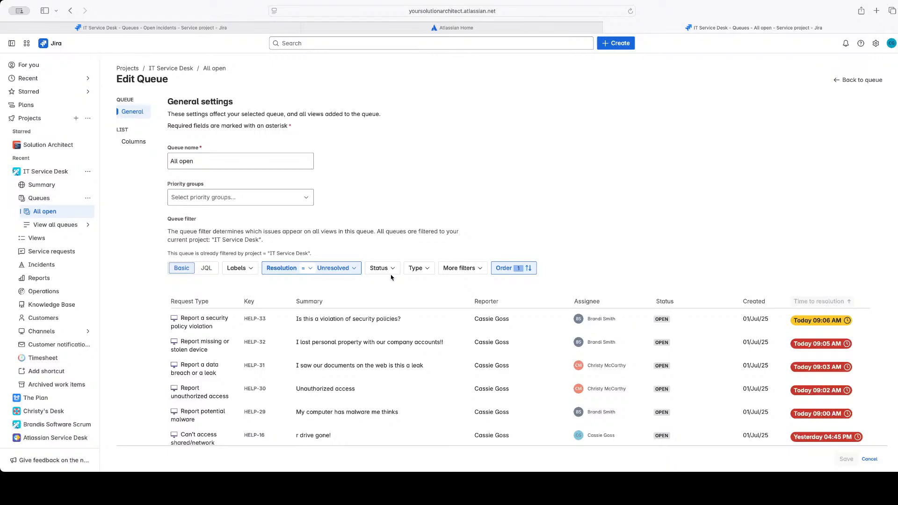
pyautogui.click(209, 270)
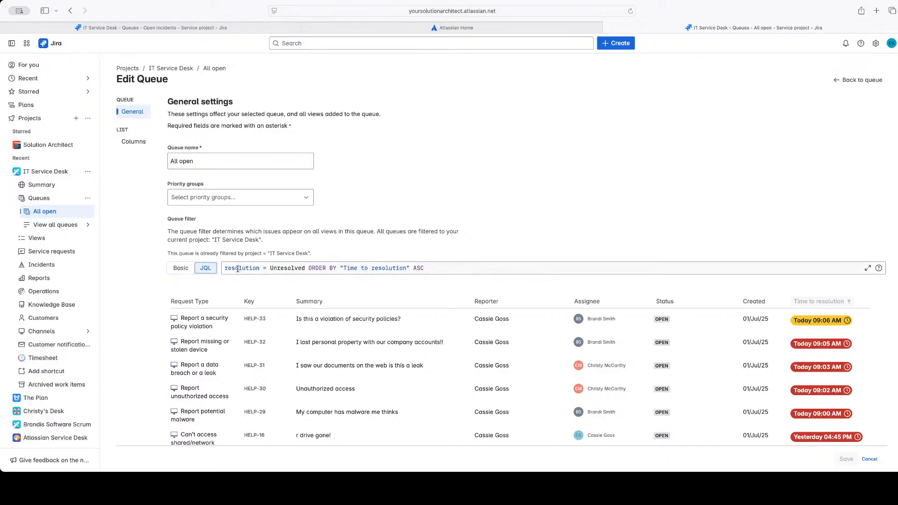
pyautogui.scroll(-3, 315, 332)
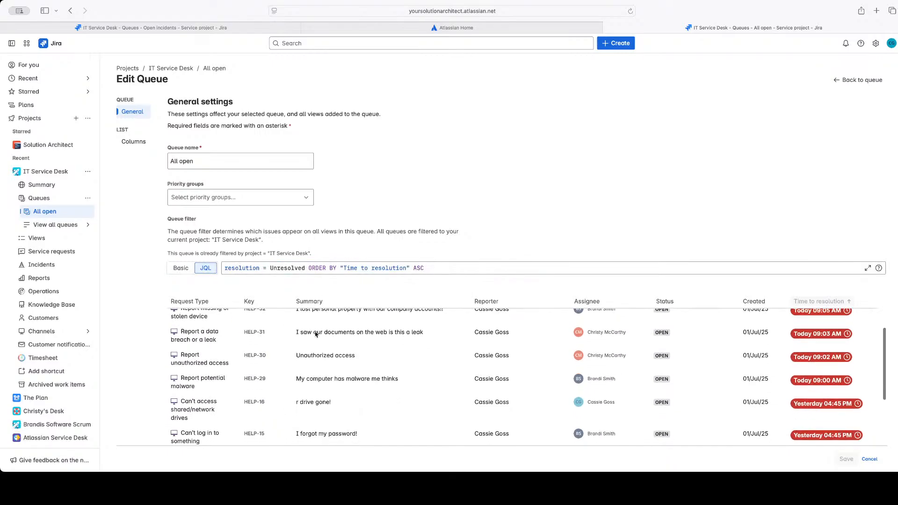
pyautogui.scroll(-2, 315, 331)
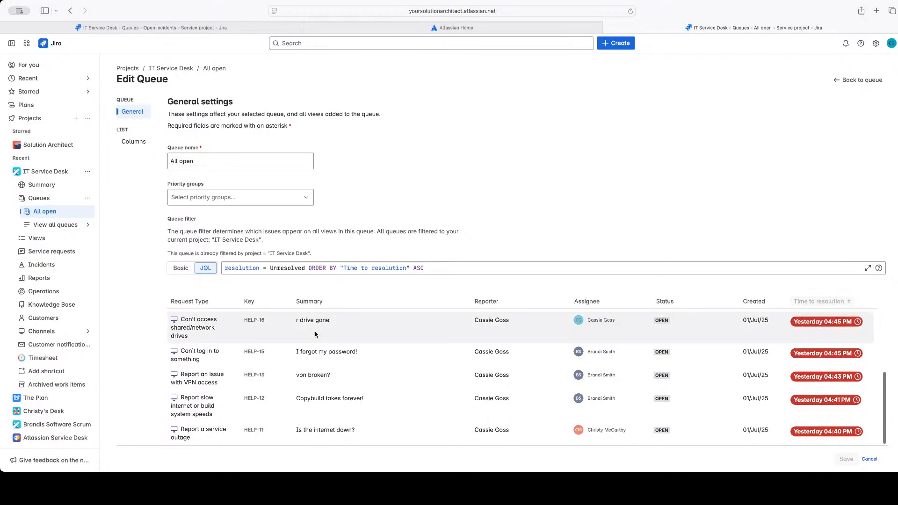
pyautogui.scroll(5, 315, 334)
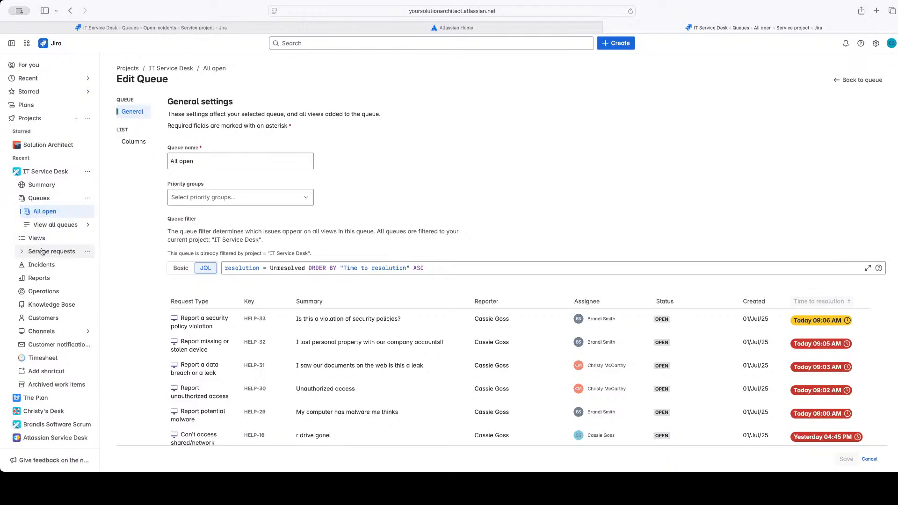
# Open the All open queue from the IT Service Desk project's list of all queues
pyautogui.click(35, 228)
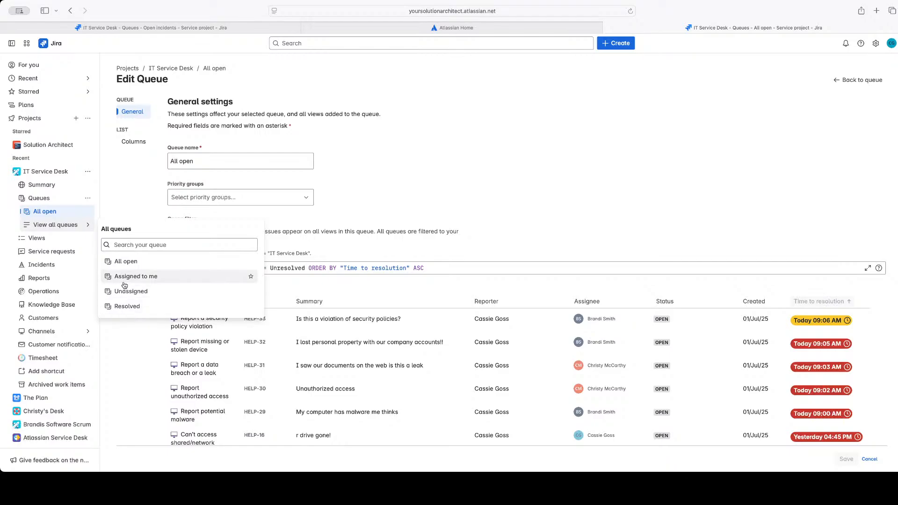
pyautogui.click(117, 265)
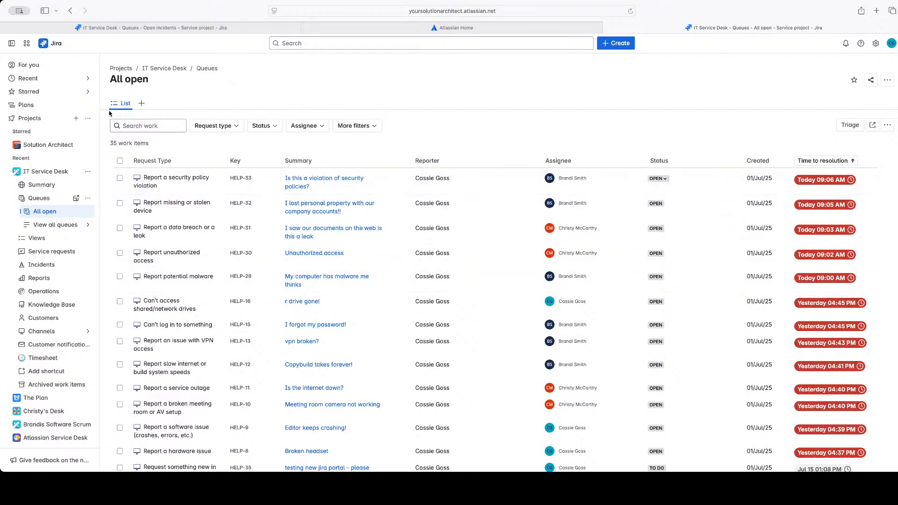
# Filter the All open queue's requests by assignee, choosing the second suggested user
pyautogui.click(317, 129)
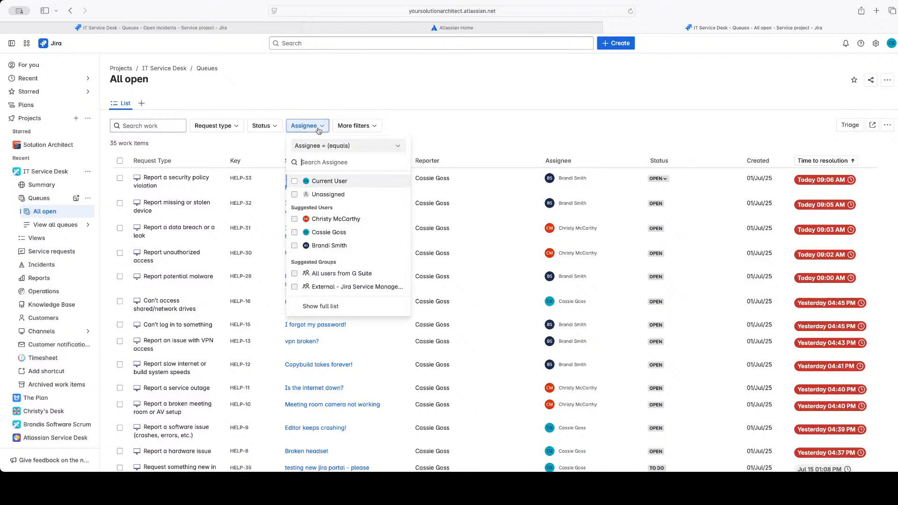
pyautogui.click(295, 232)
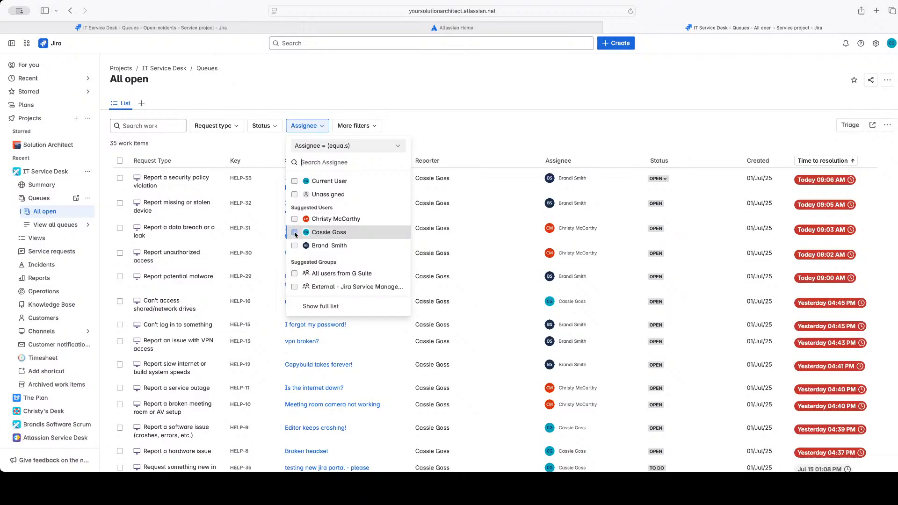
pyautogui.click(509, 124)
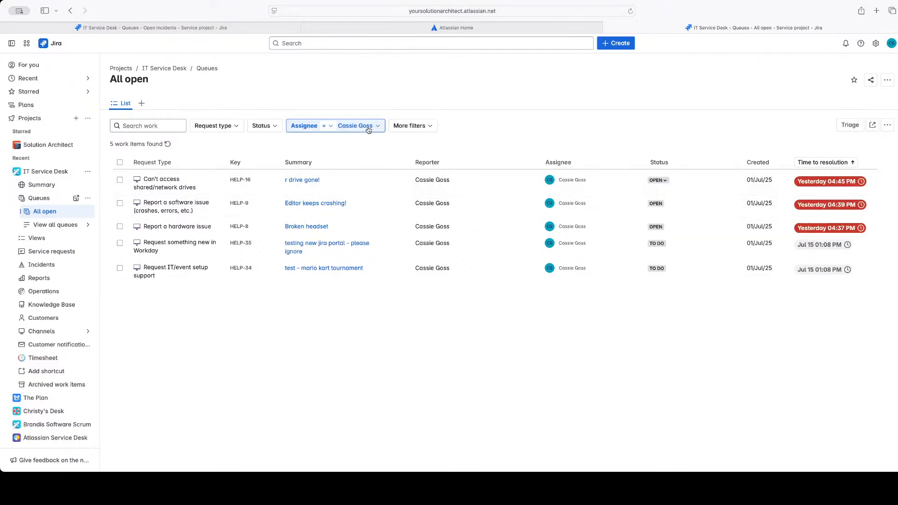
# Add a Reporter filter to the All open queue and choose the same user selected as assignee
pyautogui.click(405, 126)
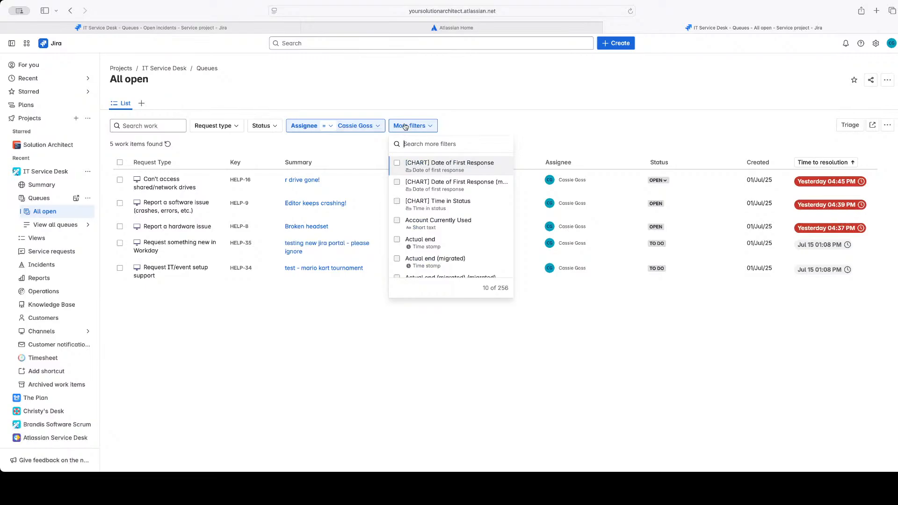
pyautogui.write('reporter')
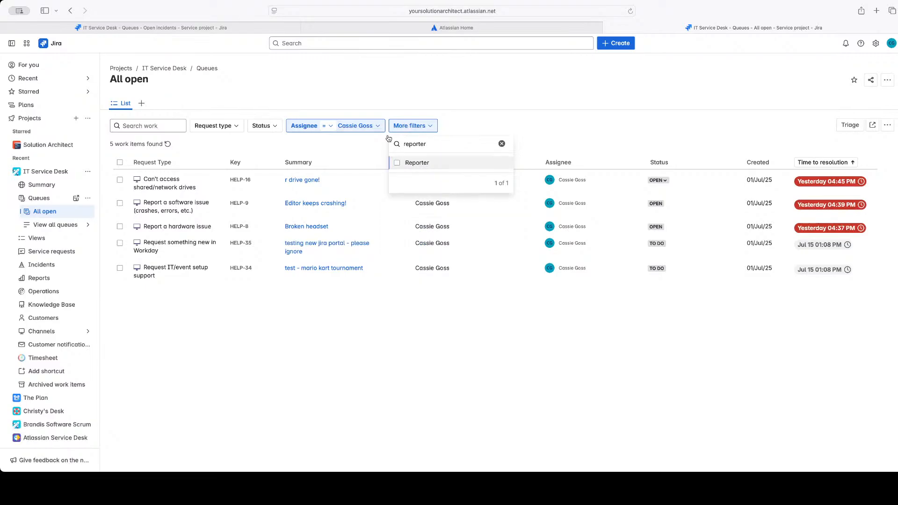
pyautogui.click(399, 163)
pyautogui.click(504, 122)
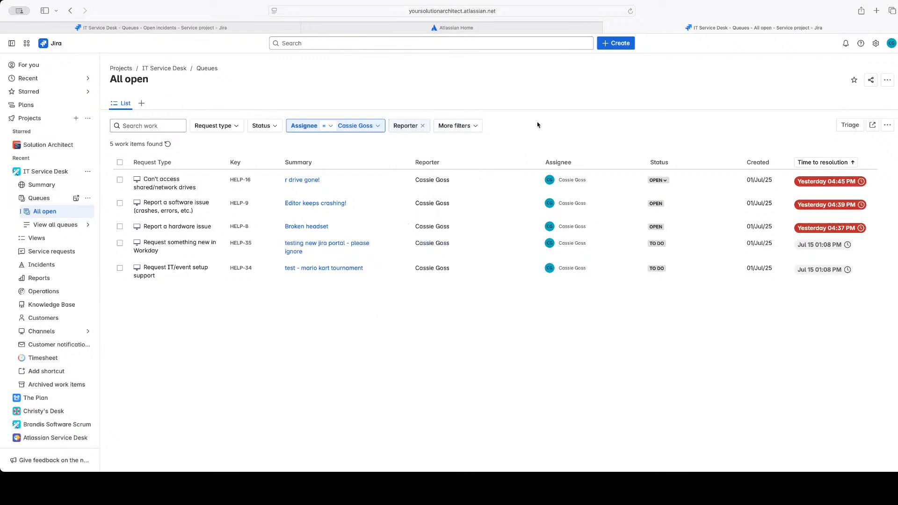
pyautogui.click(406, 128)
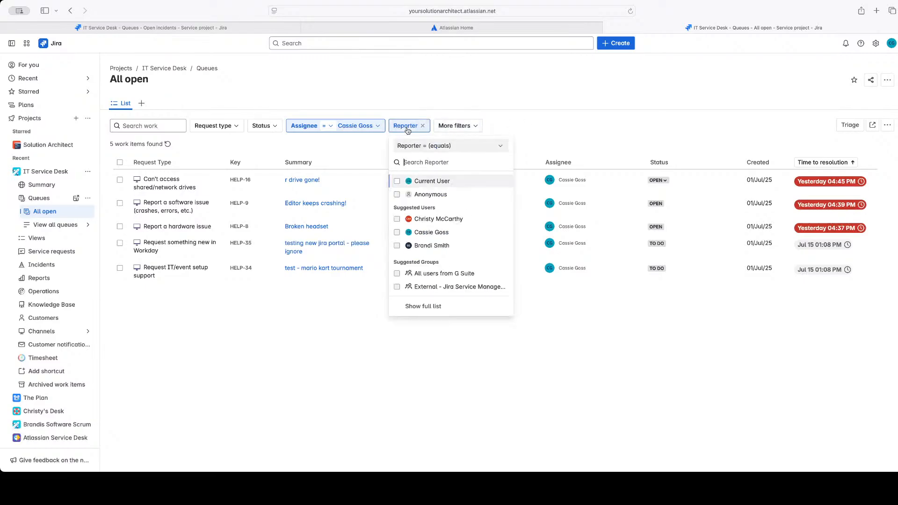
pyautogui.click(416, 232)
pyautogui.click(592, 141)
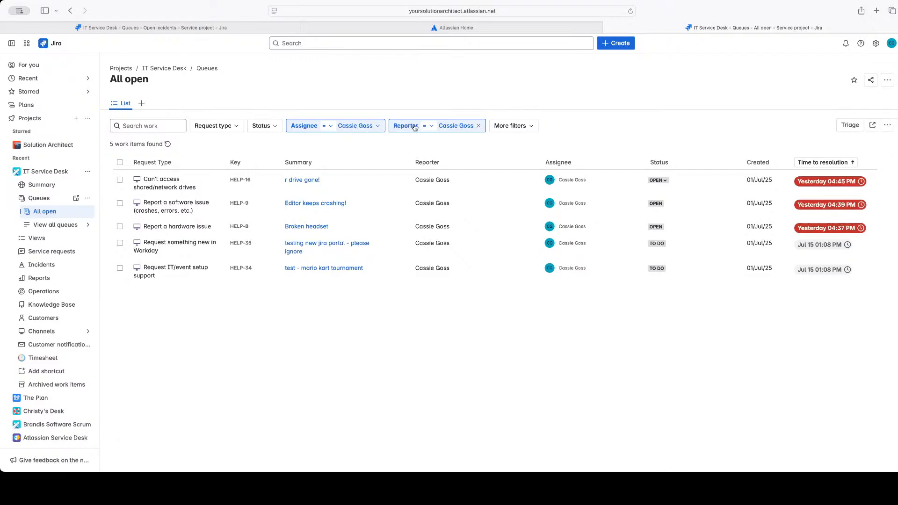
# Remove the Reporter filter from the queue and clear the user selected in the Assignee filter
pyautogui.click(477, 128)
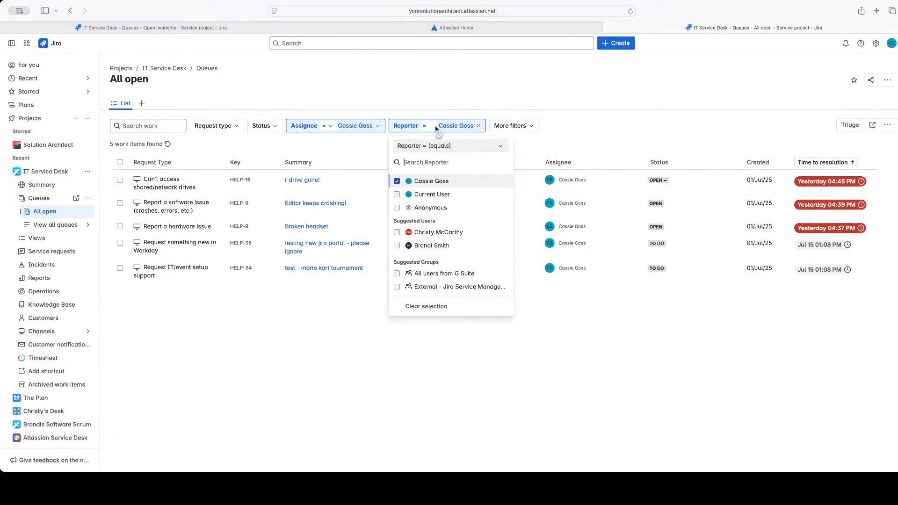
pyautogui.click(478, 126)
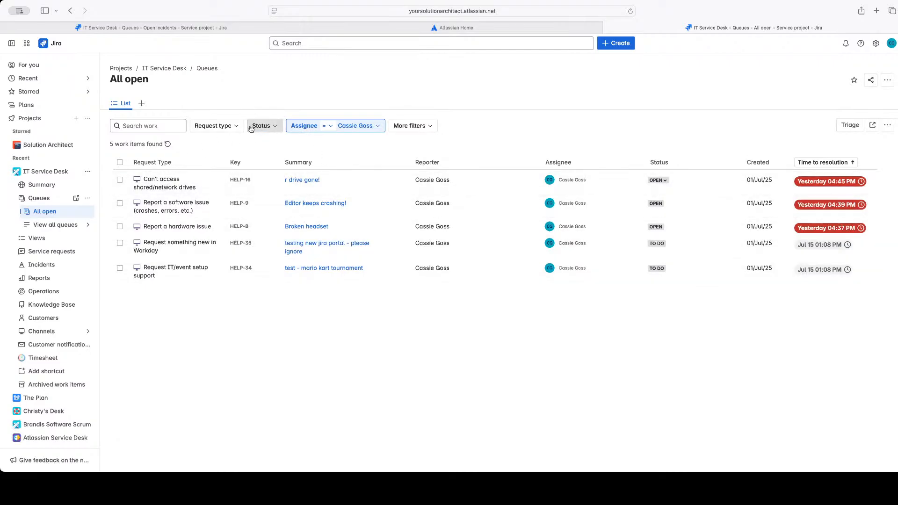
pyautogui.click(376, 126)
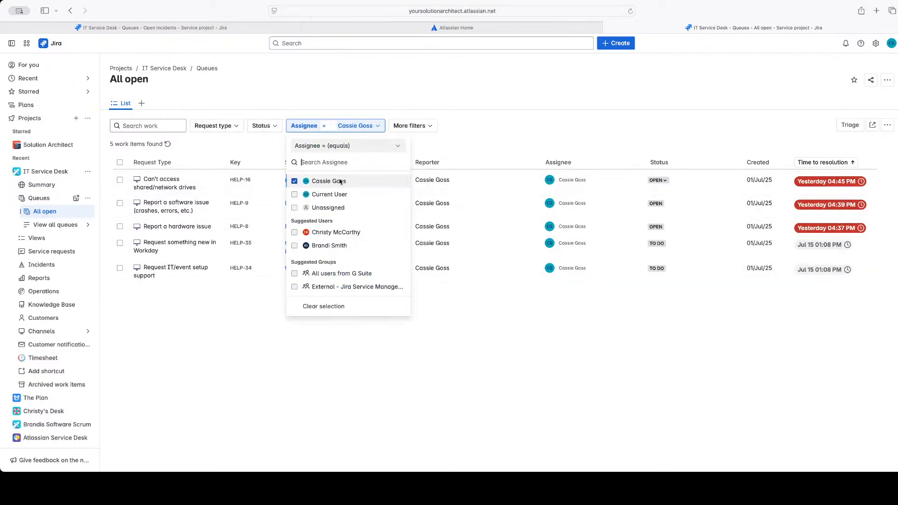
pyautogui.click(295, 181)
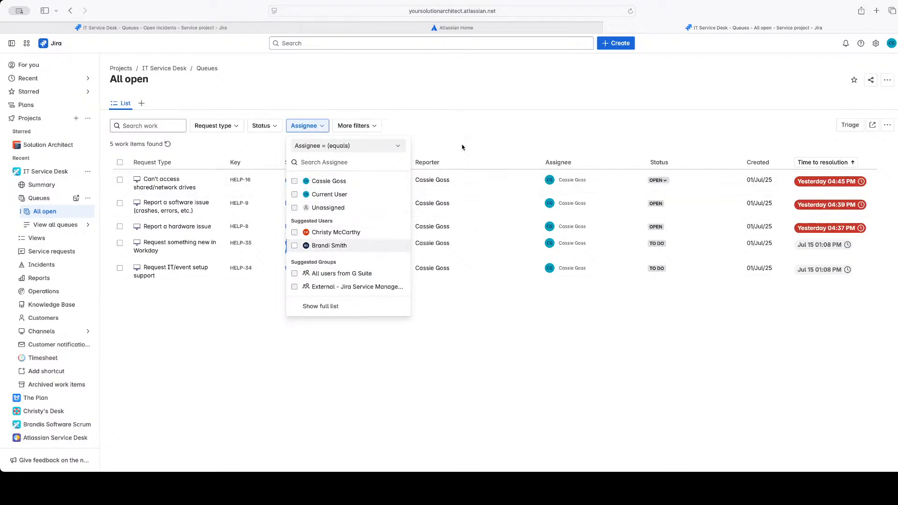
pyautogui.click(303, 126)
# Filter the queue by status, trying In Progress first and settling on Open only
pyautogui.click(277, 125)
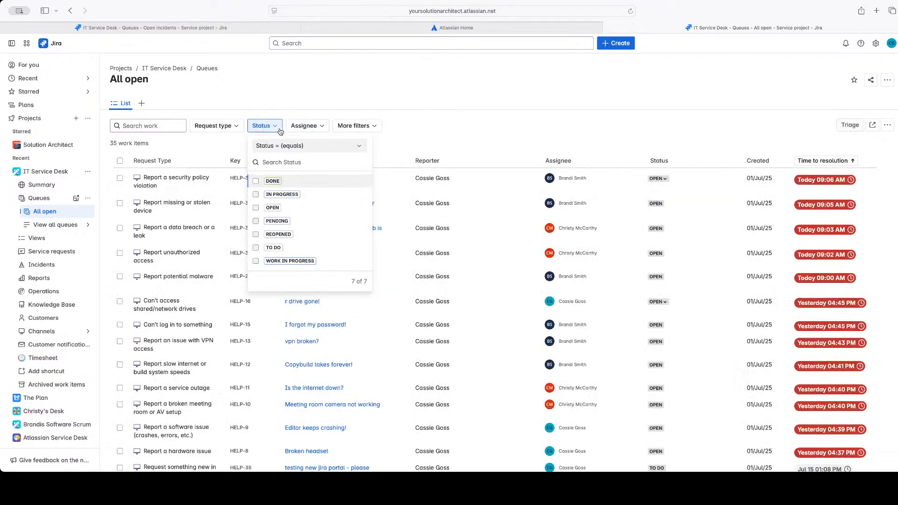
pyautogui.click(256, 195)
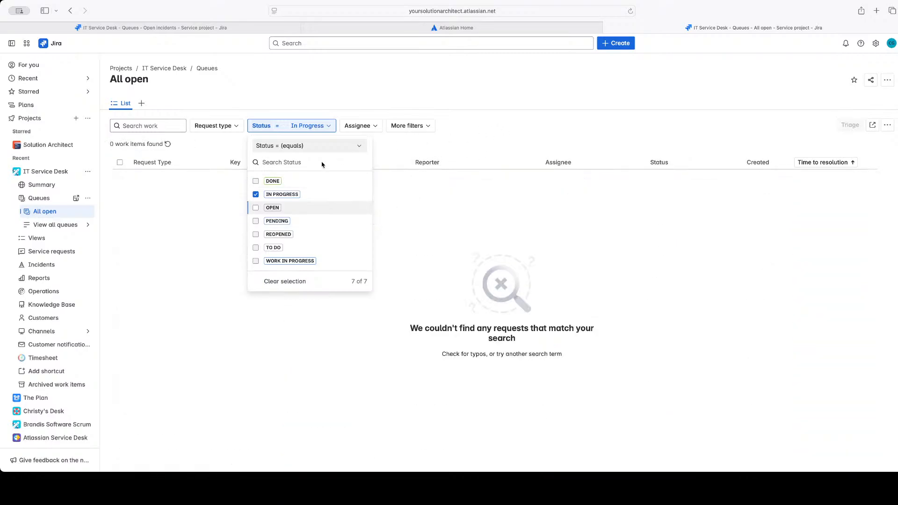
pyautogui.click(255, 209)
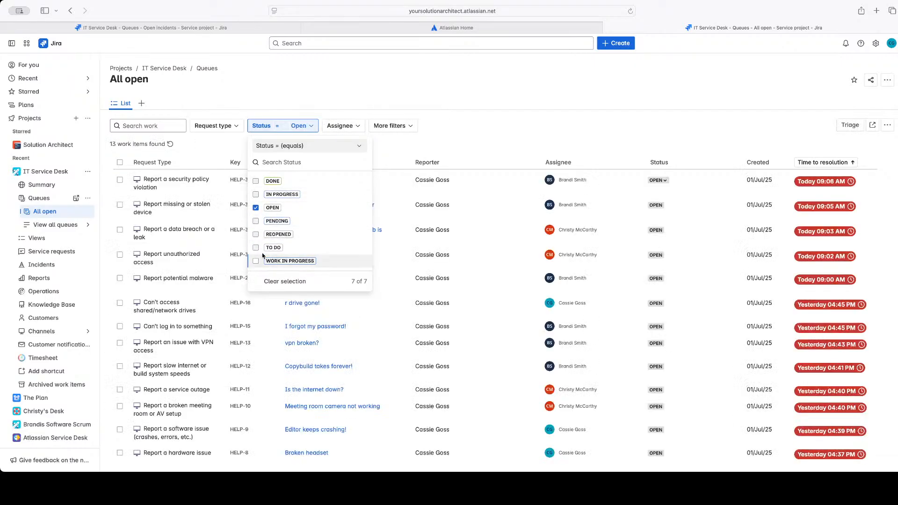
pyautogui.click(546, 128)
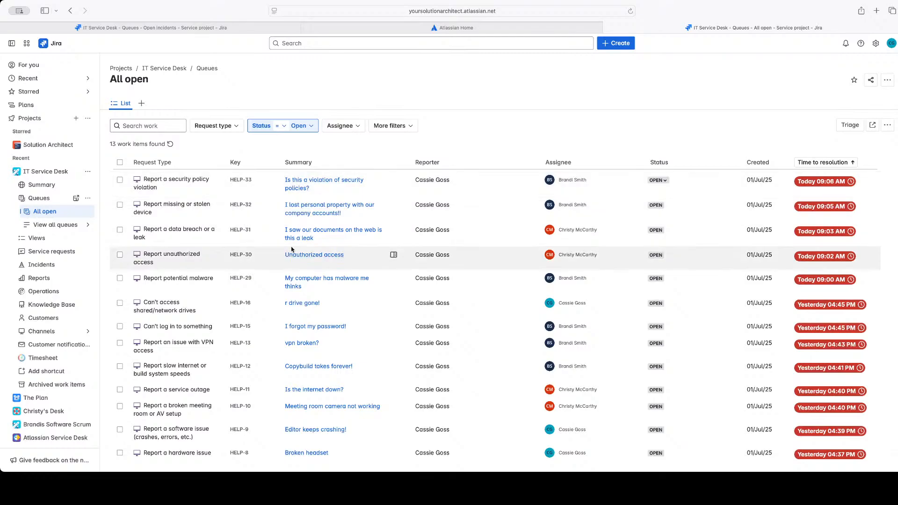
# Open the request "Is this a violation of security policies?", dismiss the Update incident notice and review the request's sections
pyautogui.click(297, 194)
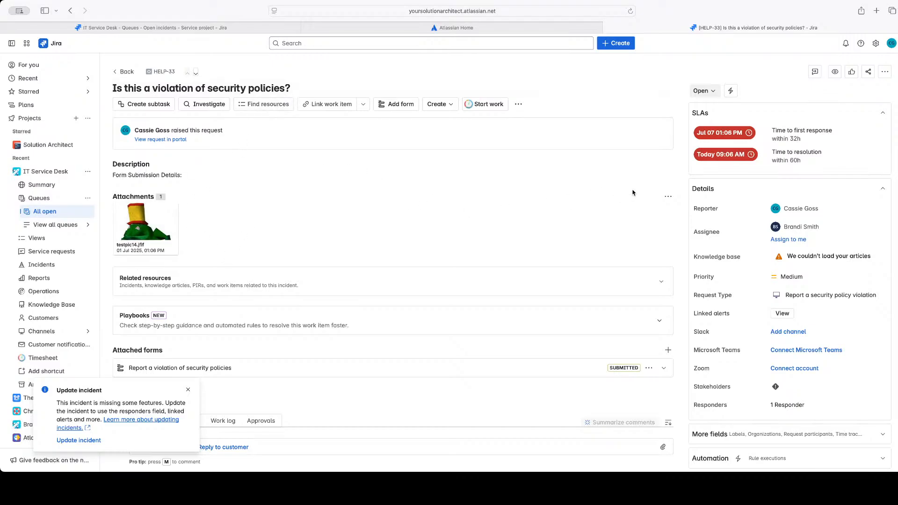
pyautogui.click(188, 391)
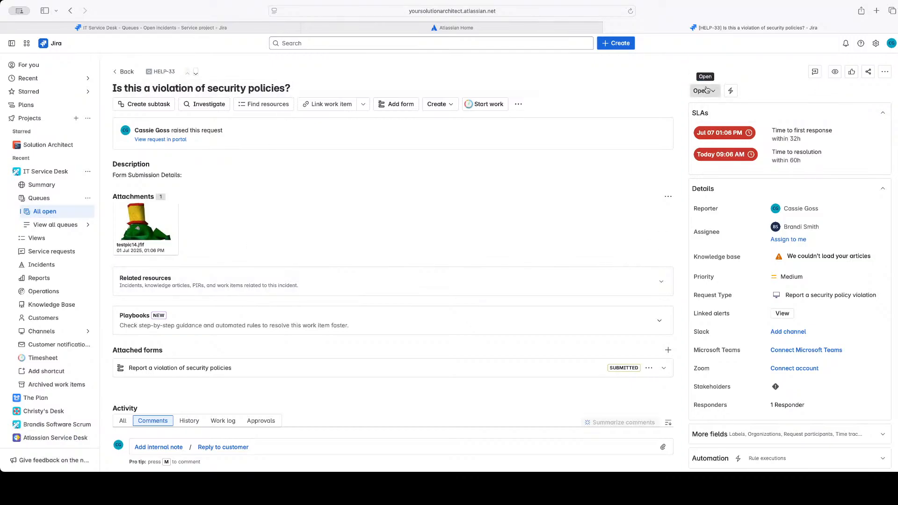
pyautogui.moveTo(812, 163)
pyautogui.mouseDown()
pyautogui.moveTo(774, 148)
pyautogui.moveTo(768, 124)
pyautogui.moveTo(774, 149)
pyautogui.moveTo(815, 159)
pyautogui.mouseUp()
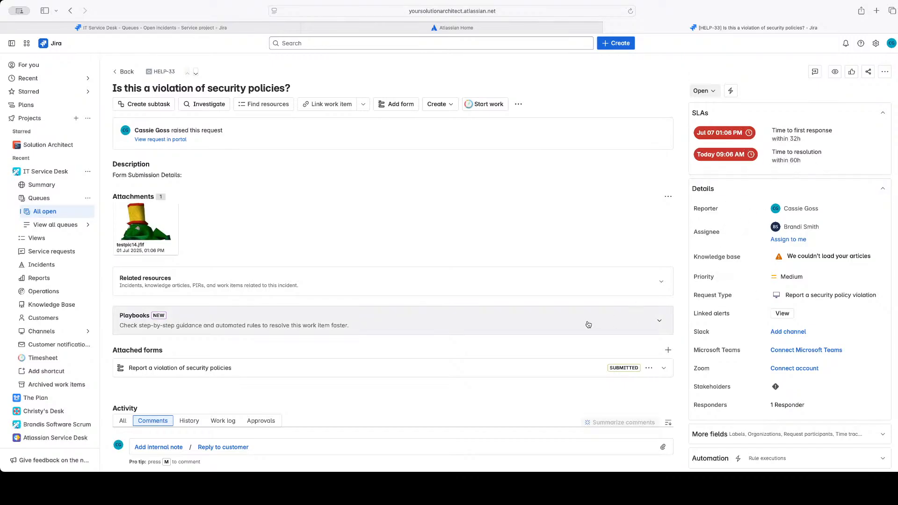
pyautogui.scroll(-1, 588, 265)
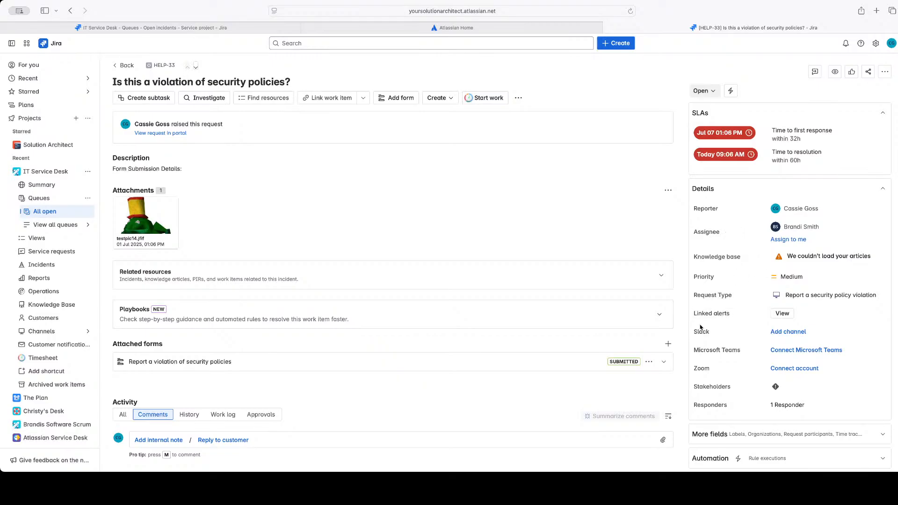
pyautogui.scroll(-1, 484, 301)
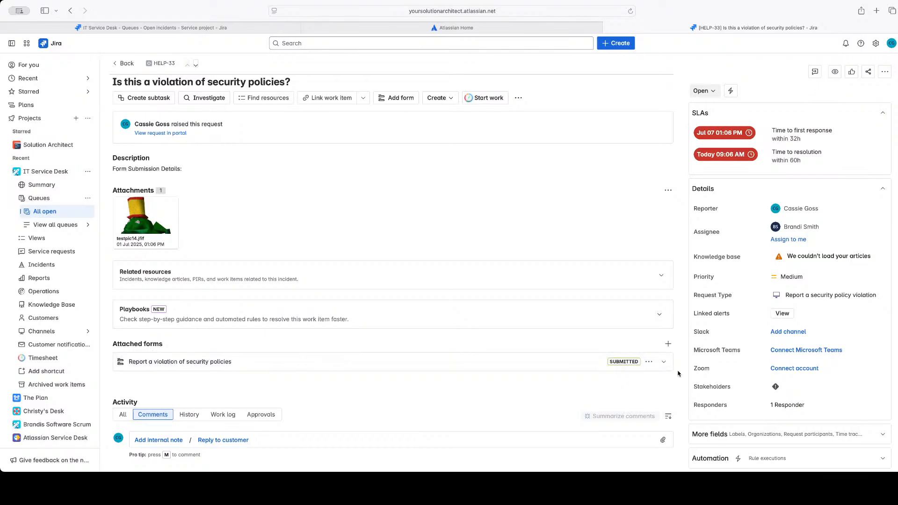
# Expand the attached "Report a violation of security policies" form and examine its answers alongside the request's description and attachment
pyautogui.click(663, 362)
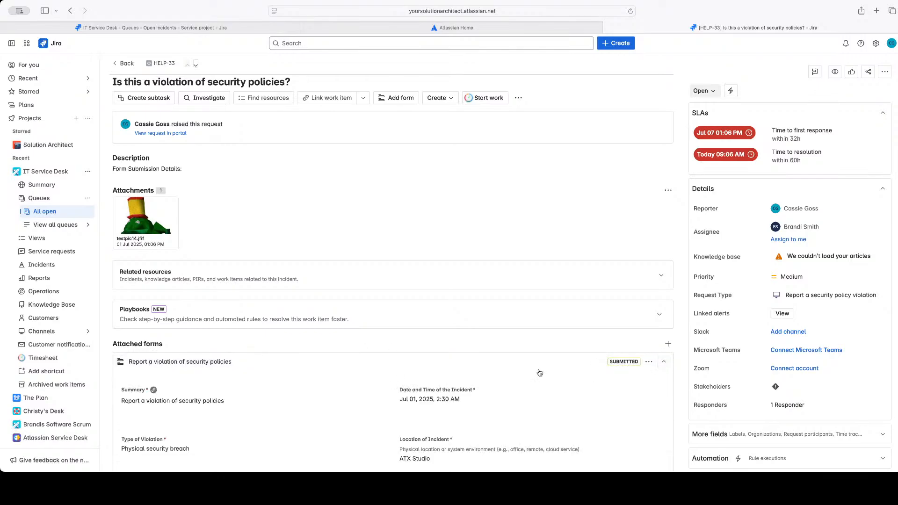
pyautogui.scroll(-1, 540, 372)
pyautogui.scroll(-5, 539, 373)
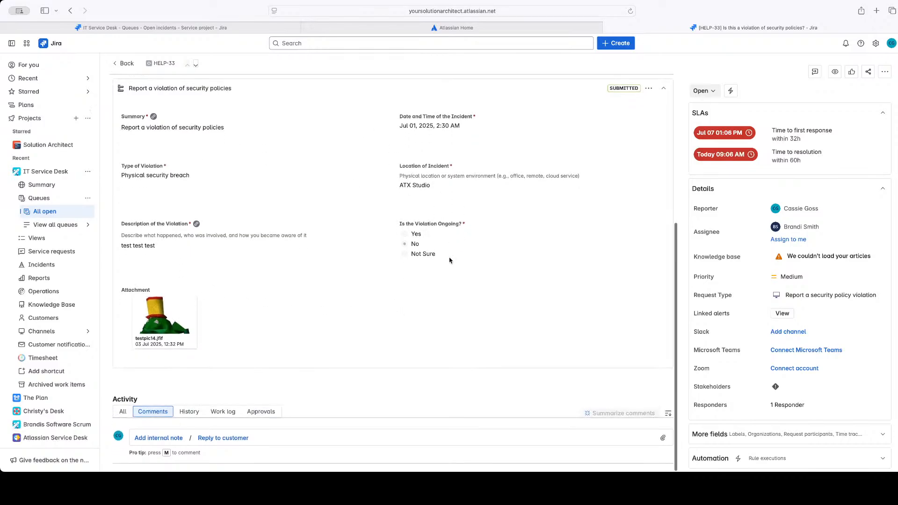
pyautogui.scroll(3, 479, 317)
pyautogui.scroll(3, 467, 327)
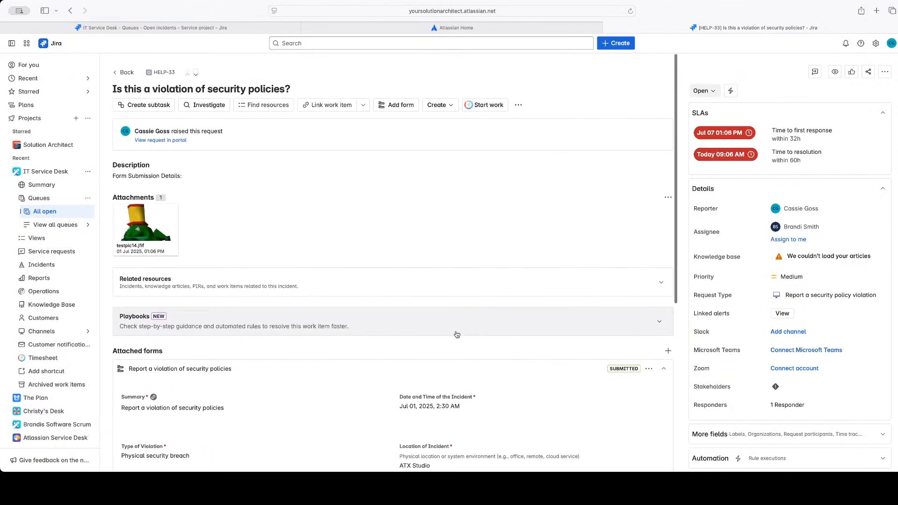
pyautogui.scroll(-3, 354, 380)
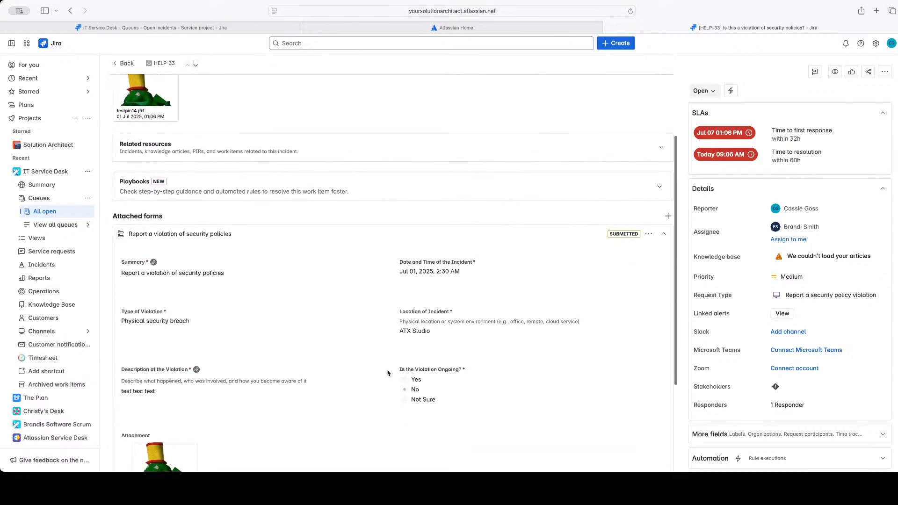
pyautogui.scroll(-2, 387, 374)
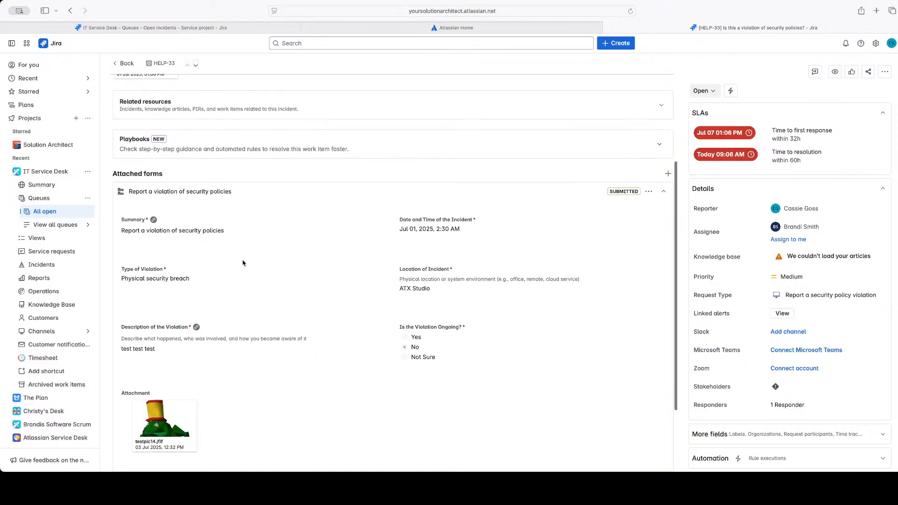
pyautogui.scroll(4, 358, 297)
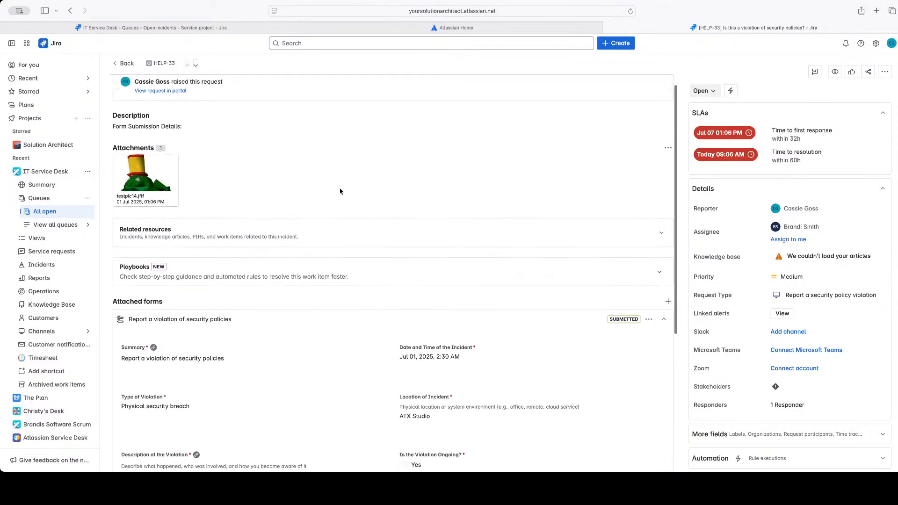
pyautogui.scroll(1, 274, 171)
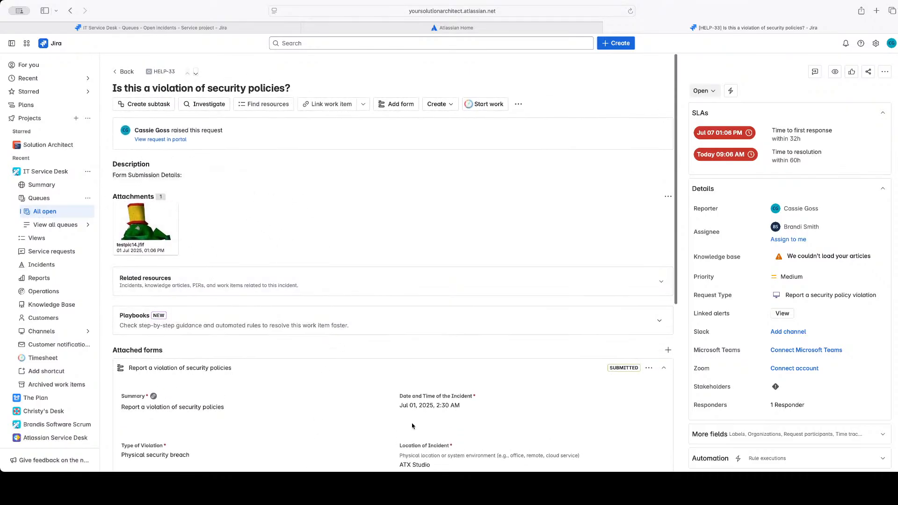
pyautogui.scroll(-3, 412, 425)
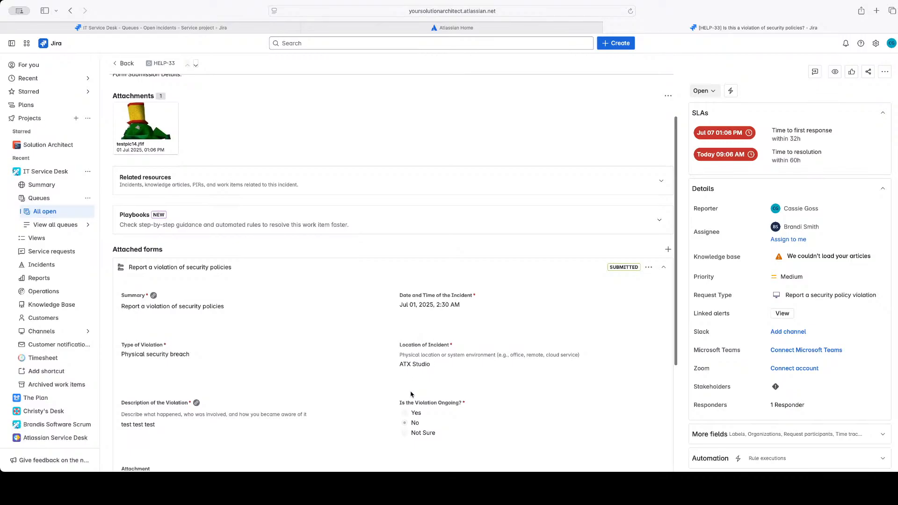
pyautogui.scroll(3, 411, 394)
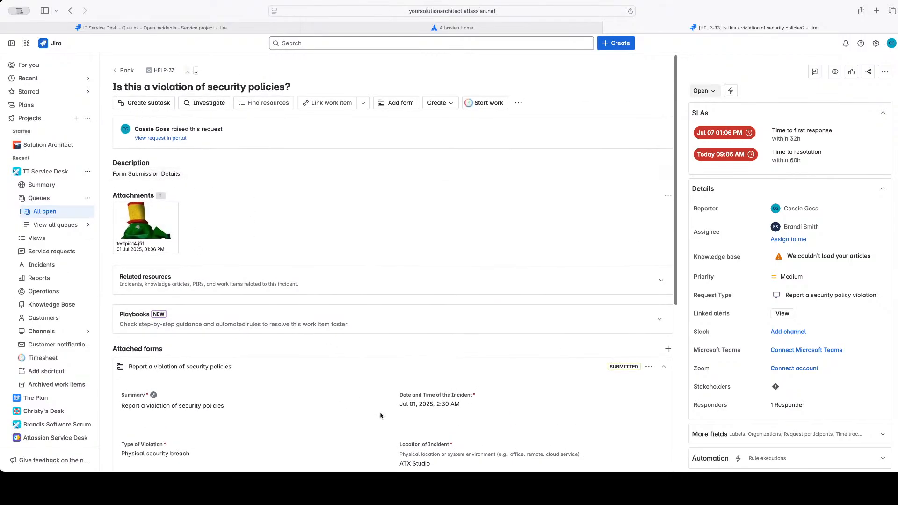
pyautogui.scroll(-2, 380, 416)
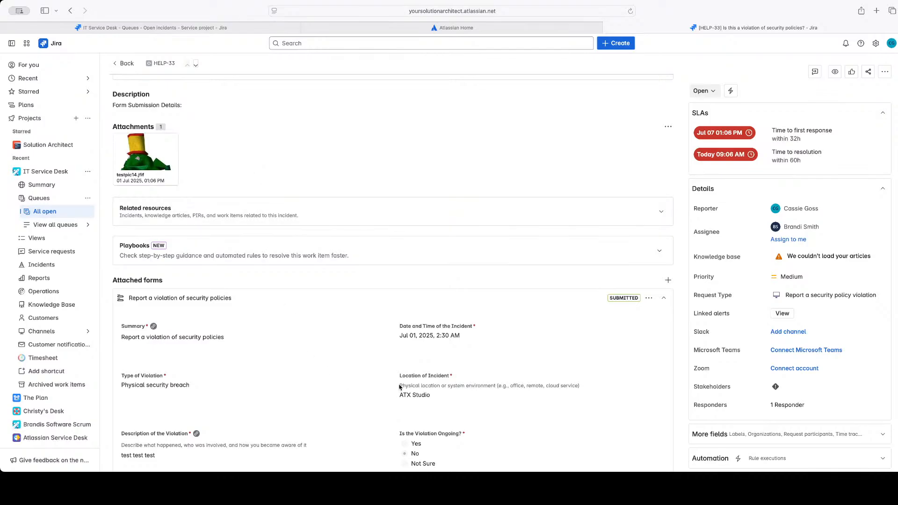
pyautogui.scroll(-3, 407, 232)
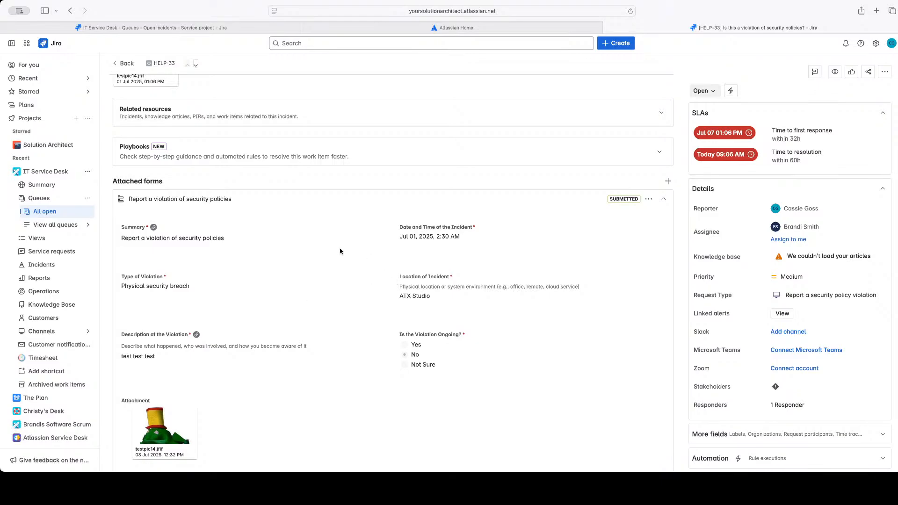
# Edit the attached "Report a violation of security policies" form, append "this is an edit" to the Description of the Violation, and submit it
pyautogui.scroll(-3, 340, 252)
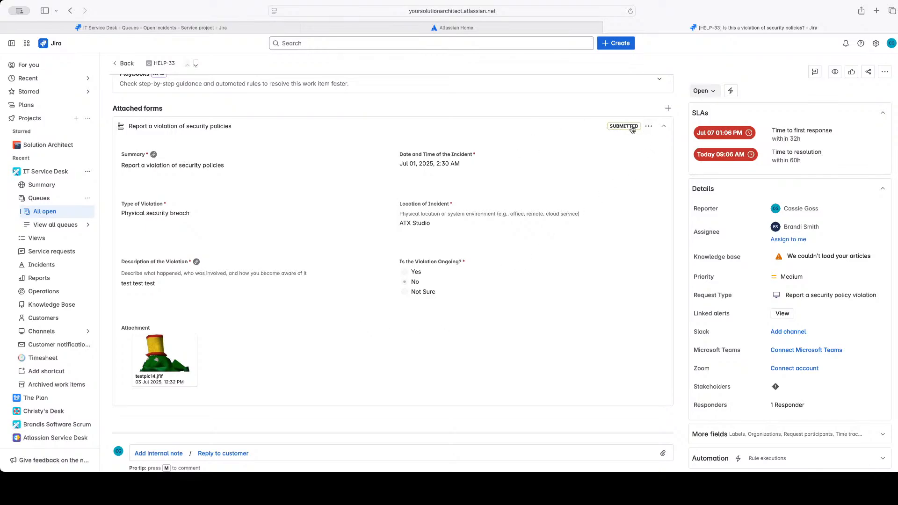
pyautogui.click(649, 127)
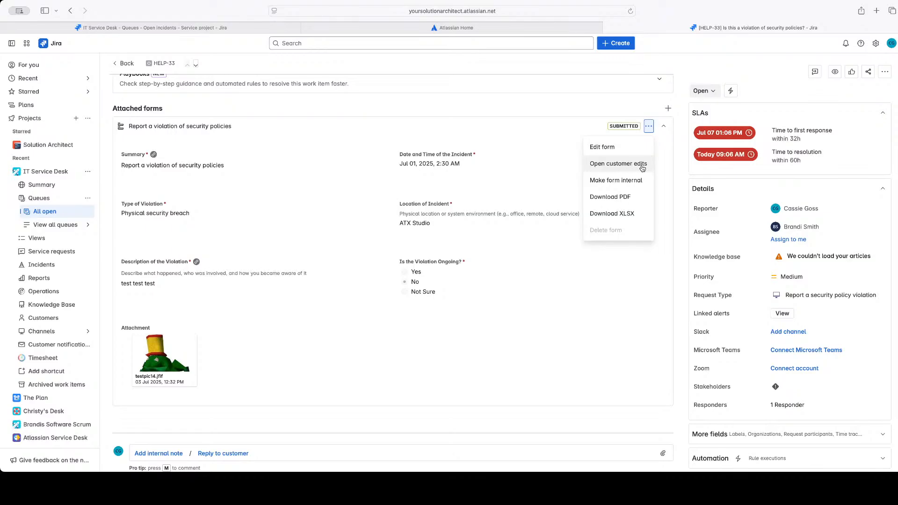
pyautogui.click(599, 148)
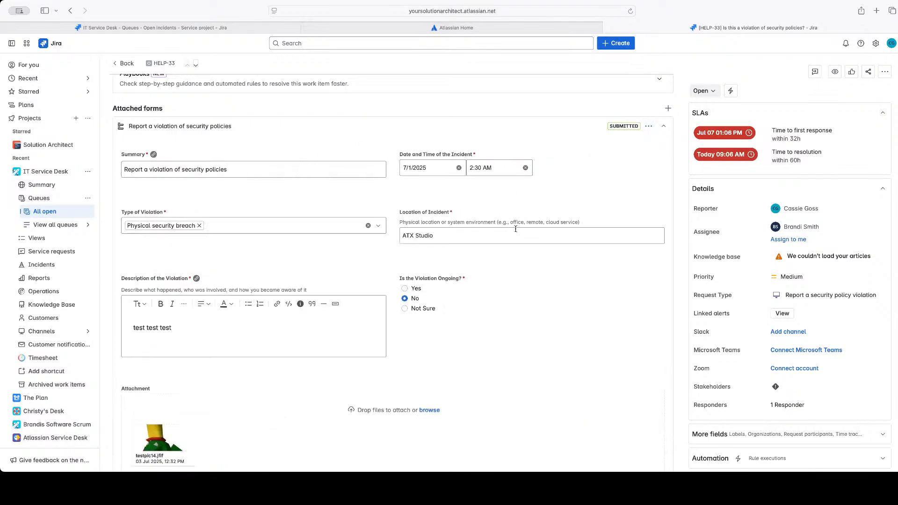
pyautogui.scroll(-3, 471, 259)
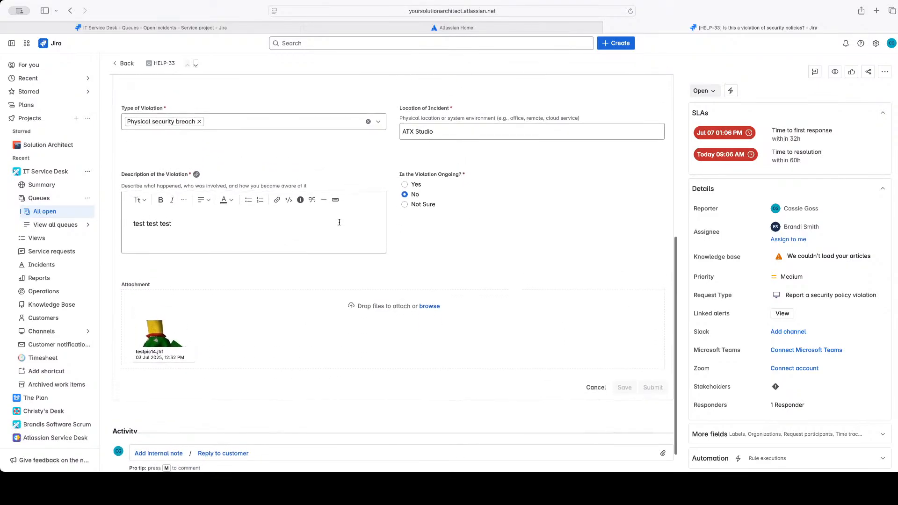
pyautogui.click(267, 231)
pyautogui.write('this is')
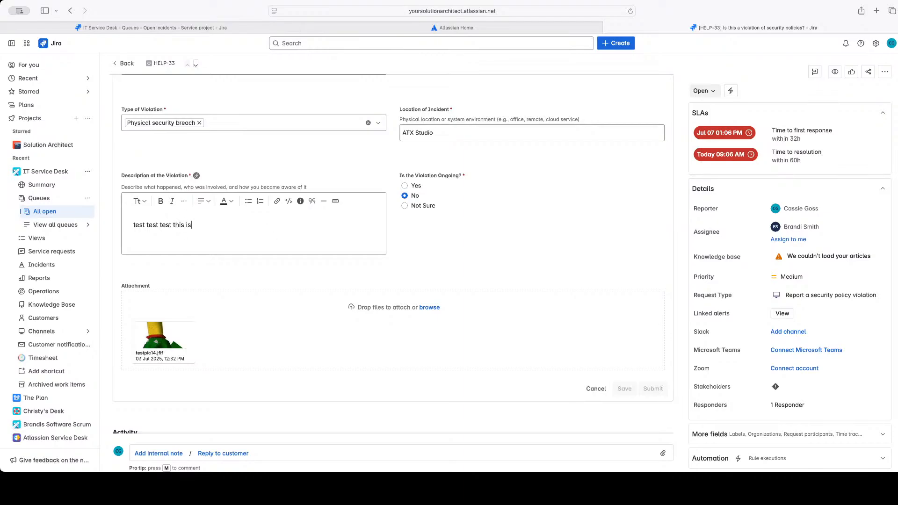
pyautogui.write(' an edit')
pyautogui.click(653, 389)
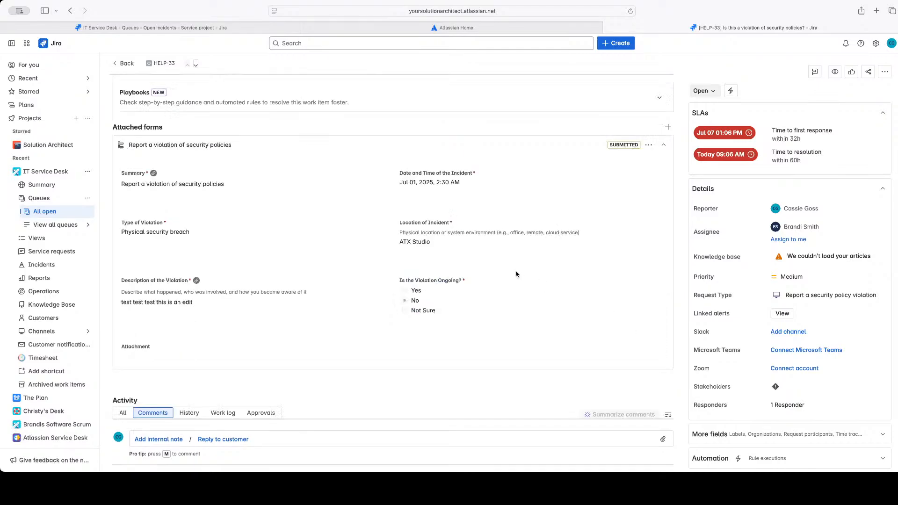
# Review the resubmitted form and examine the request's activity history for the changes made to its Description and Summary
pyautogui.scroll(6, 516, 275)
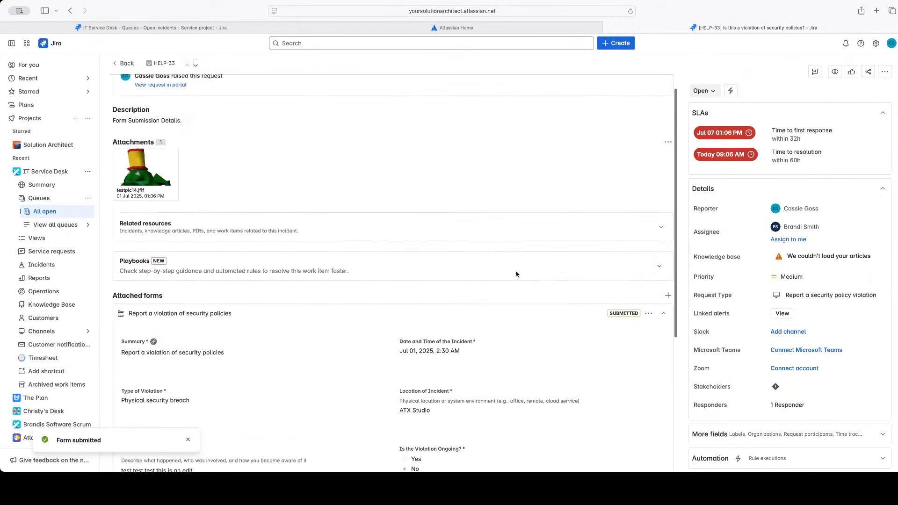
pyautogui.scroll(-3, 516, 274)
pyautogui.scroll(-1, 516, 274)
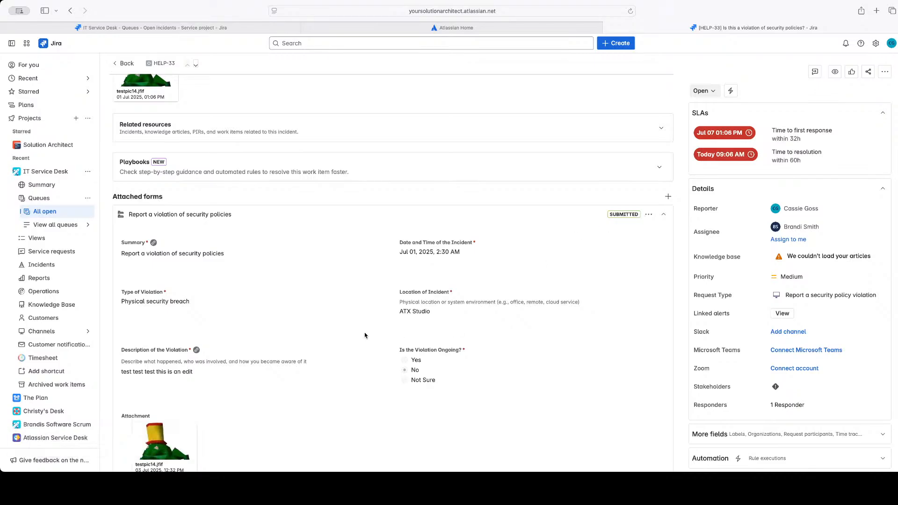
pyautogui.scroll(-5, 380, 322)
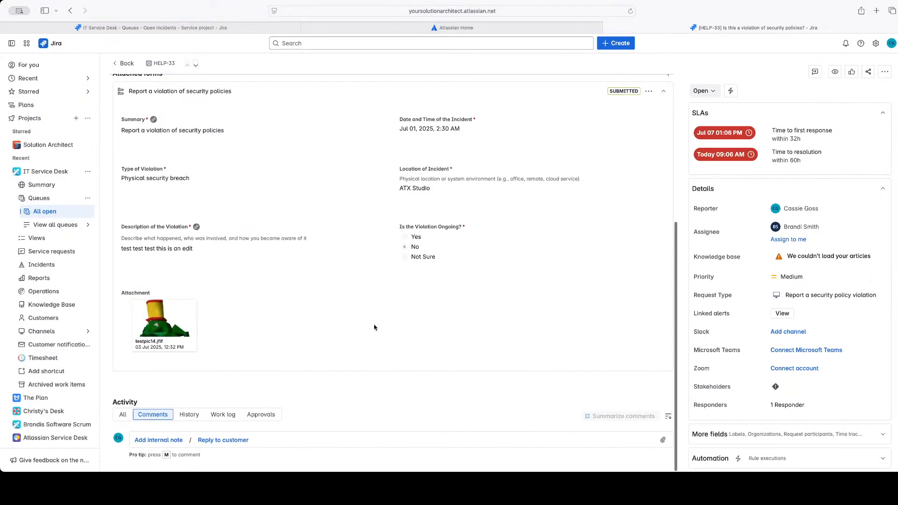
pyautogui.click(189, 415)
pyautogui.scroll(-2, 251, 377)
pyautogui.scroll(-1, 252, 377)
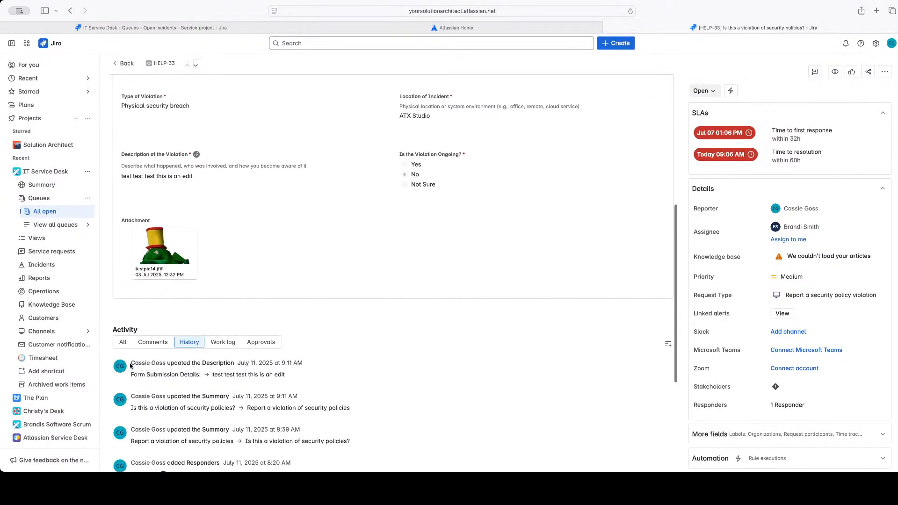
pyautogui.moveTo(130, 366); pyautogui.dragTo(291, 375)
pyautogui.click(292, 378)
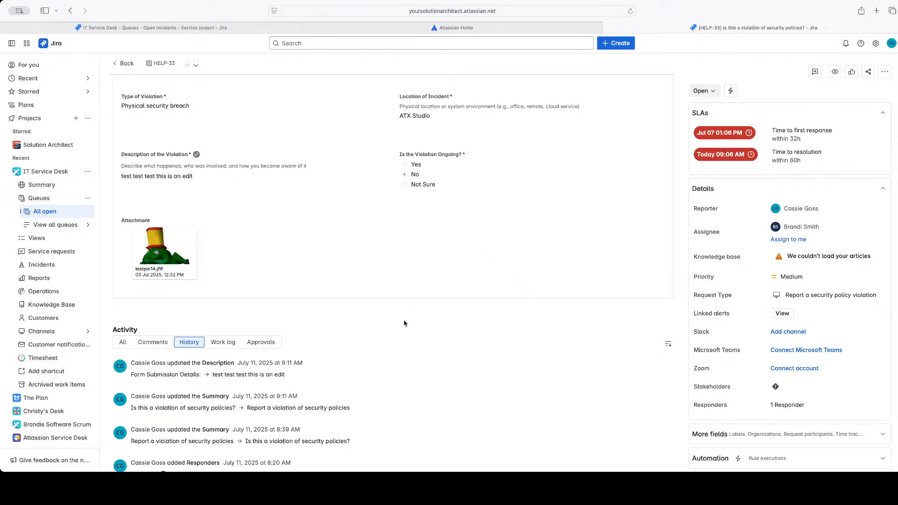
pyautogui.scroll(-3, 405, 322)
pyautogui.scroll(-2, 404, 323)
pyautogui.scroll(4, 404, 323)
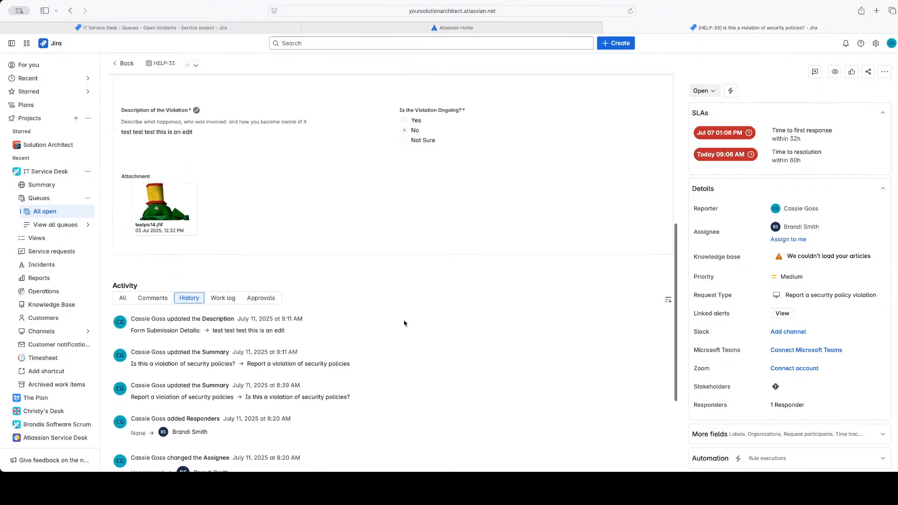
pyautogui.scroll(8, 404, 323)
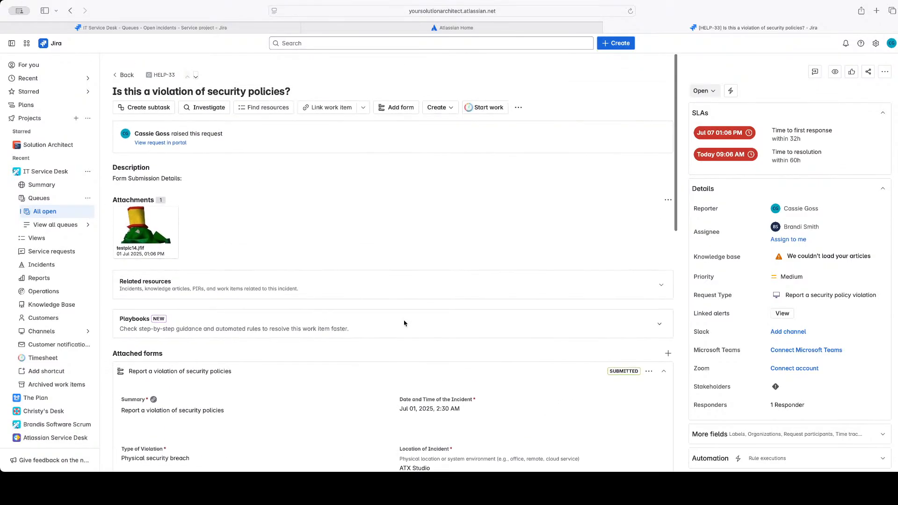
# Collapse the attached "Report a violation of security policies" form on the request
pyautogui.scroll(-5, 405, 322)
pyautogui.scroll(-3, 404, 323)
pyautogui.scroll(8, 405, 323)
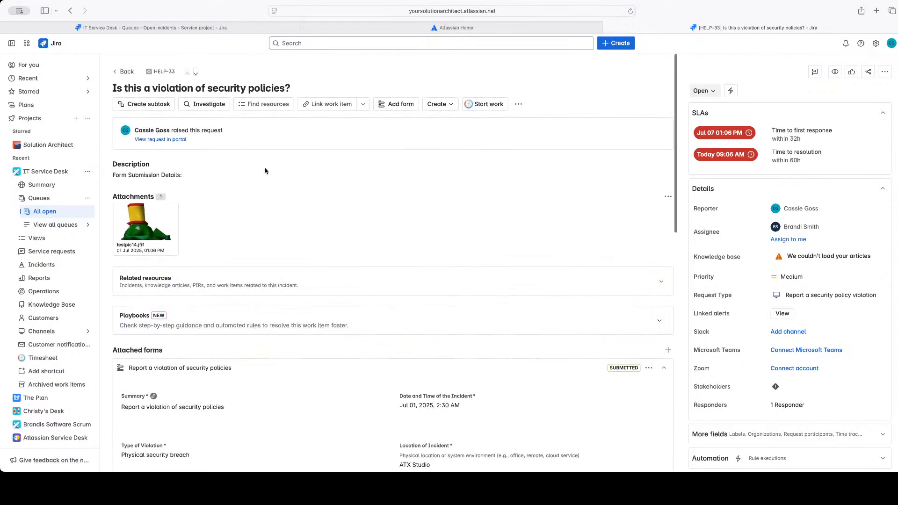
pyautogui.scroll(-2, 327, 370)
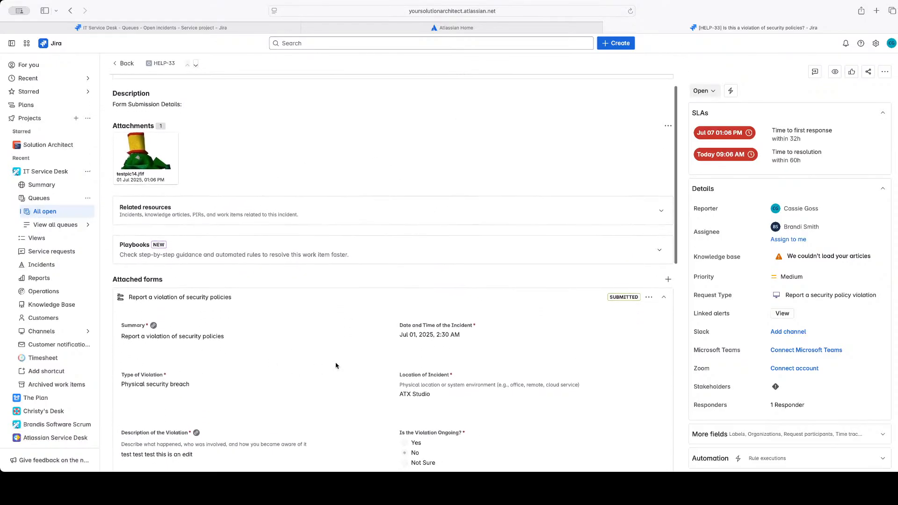
pyautogui.click(664, 297)
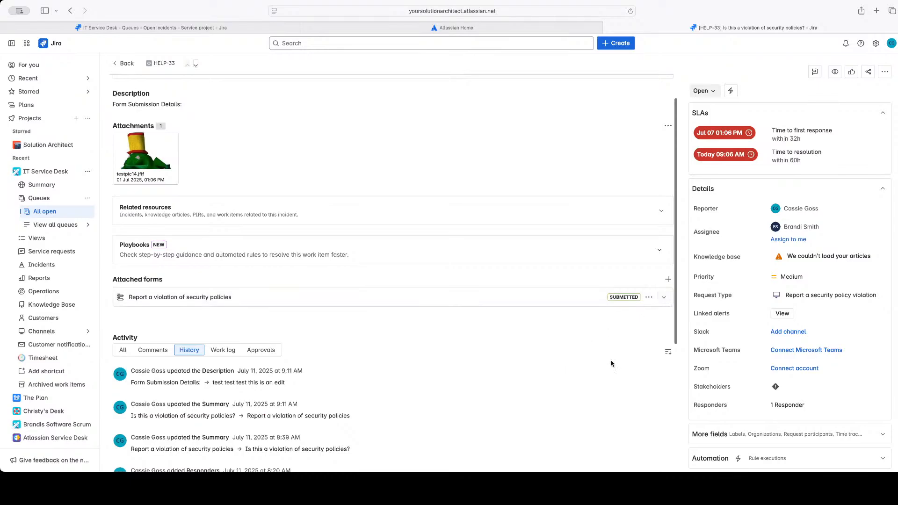
pyautogui.click(662, 301)
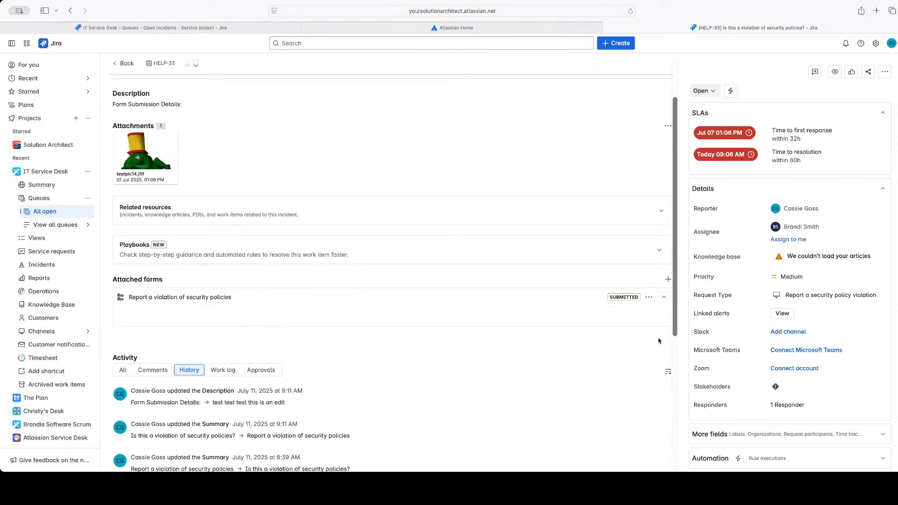
pyautogui.click(663, 302)
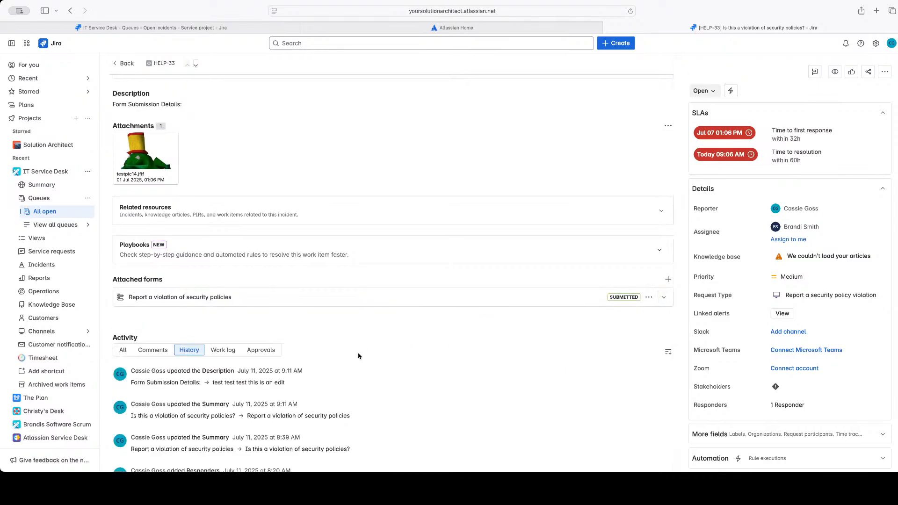
# Create a subtask on the request for a colleague to do her part to get this done, and assign it to that colleague
pyautogui.scroll(3, 302, 334)
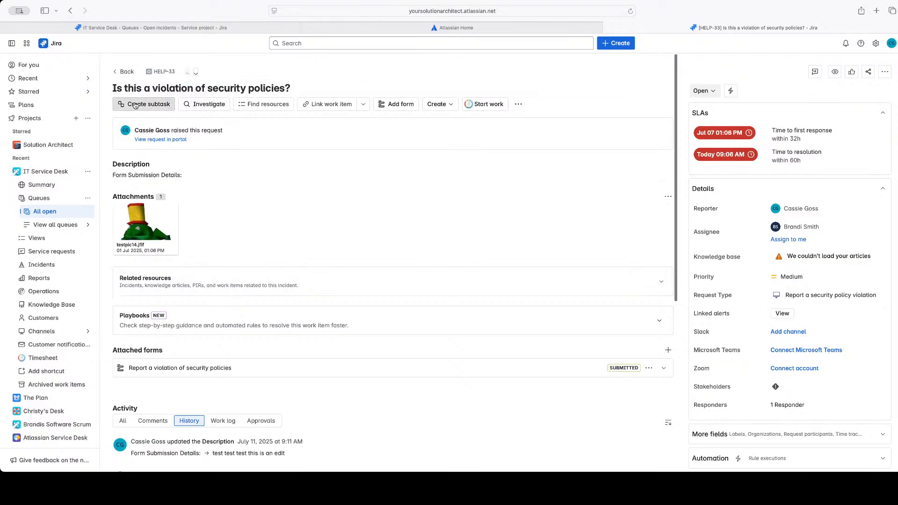
pyautogui.click(161, 105)
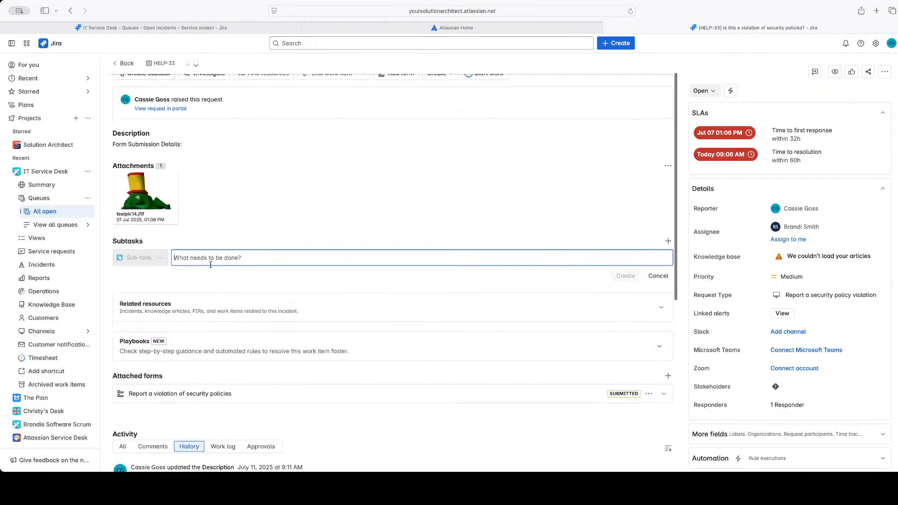
pyautogui.write('This is a')
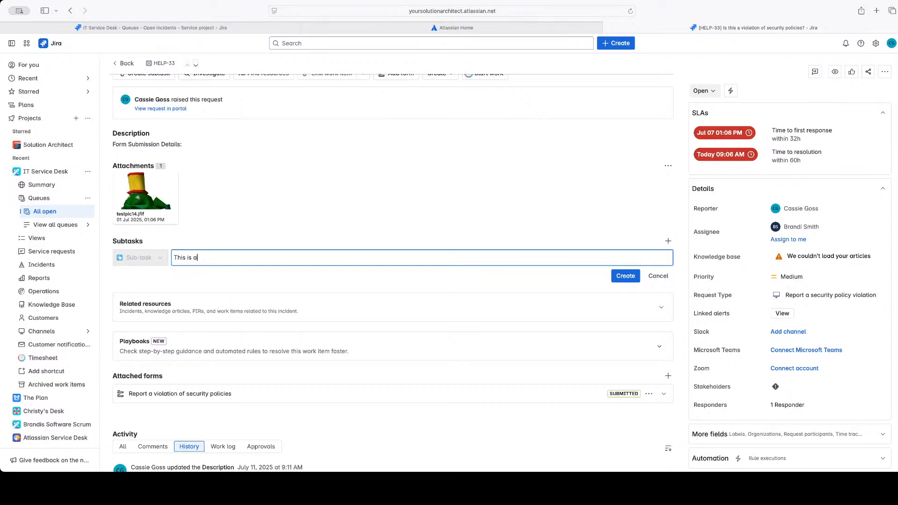
pyautogui.write(' ticket for Christy to do her part to get this done')
pyautogui.click(625, 276)
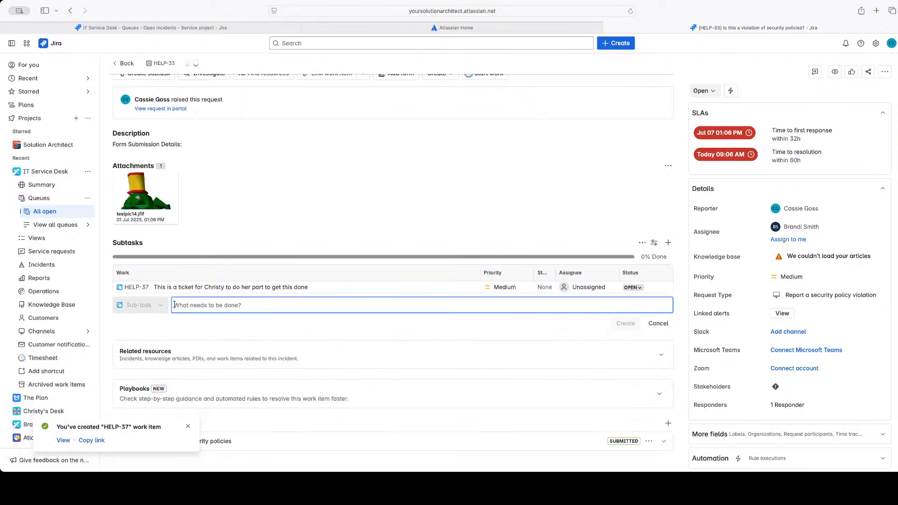
pyautogui.click(588, 287)
pyautogui.click(594, 361)
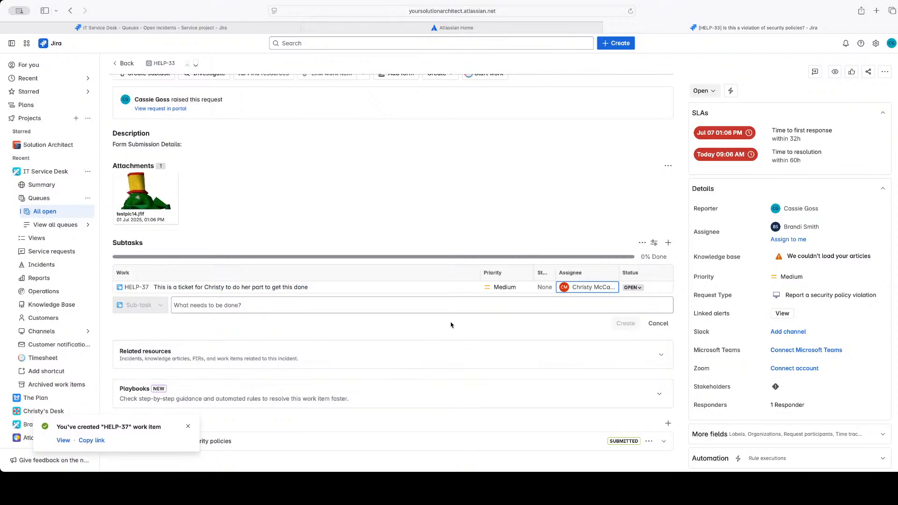
# Open the new subtask and save "this is a description" as its description
pyautogui.click(135, 288)
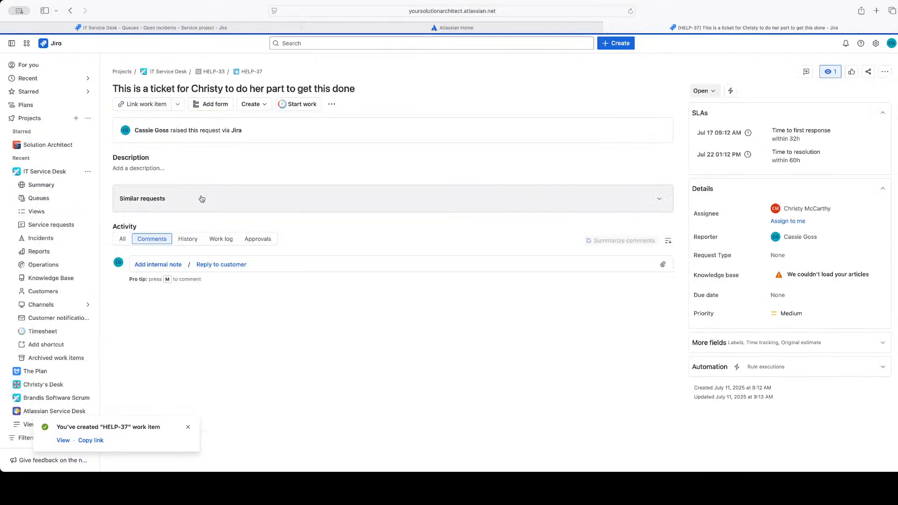
pyautogui.click(153, 171)
pyautogui.write('t')
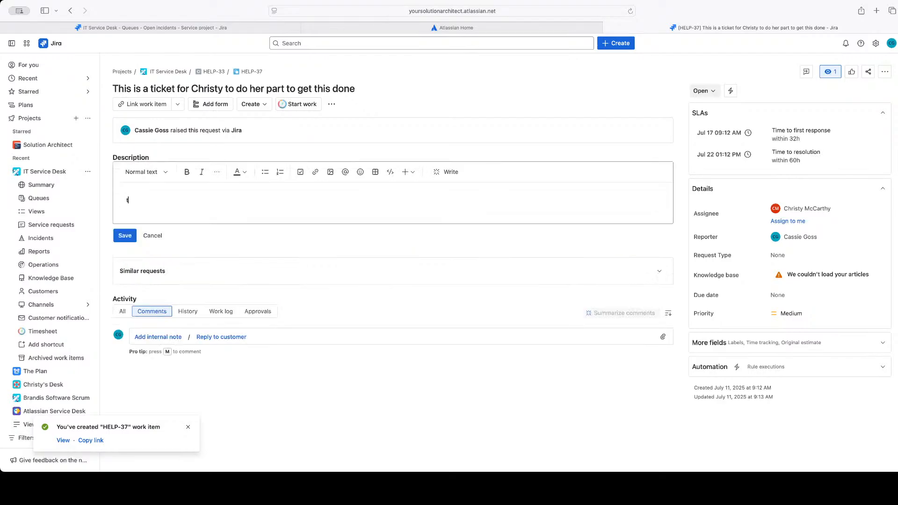
pyautogui.write('his is a description')
pyautogui.click(124, 235)
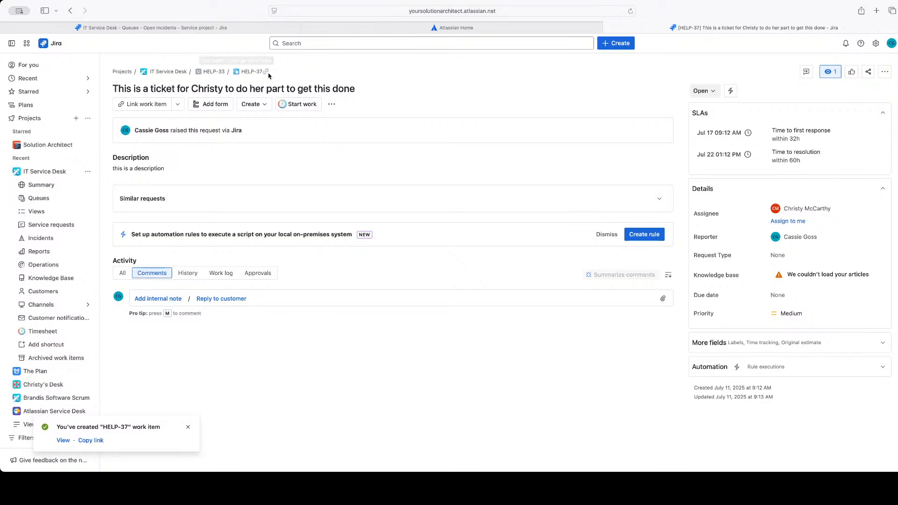
# Return to the parent request HELP-33 and dismiss the Update incident notice
pyautogui.click(207, 73)
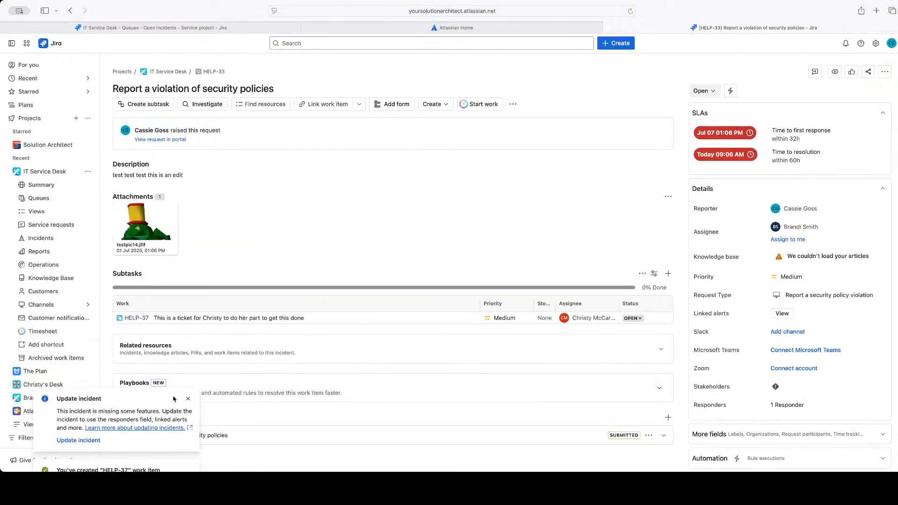
pyautogui.click(188, 400)
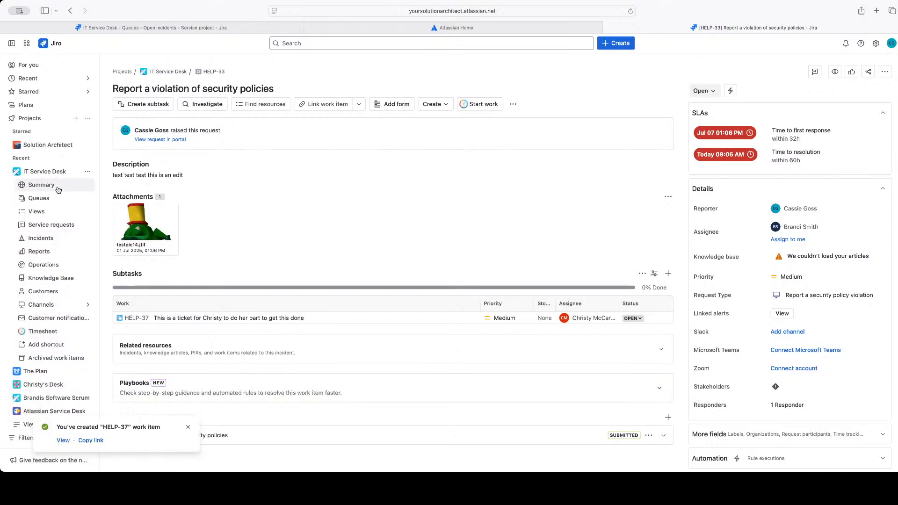
# Open the Unassigned queue from the list of all IT Service Desk queues
pyautogui.click(35, 200)
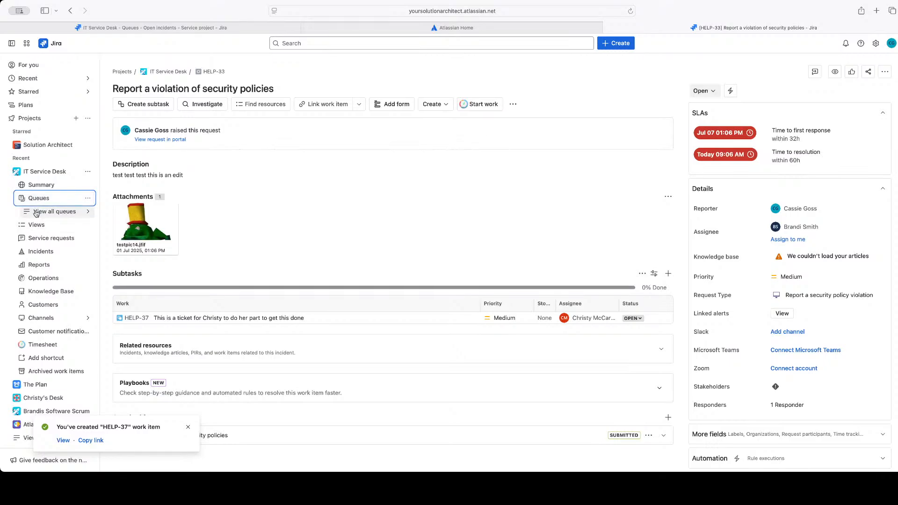
pyautogui.click(54, 212)
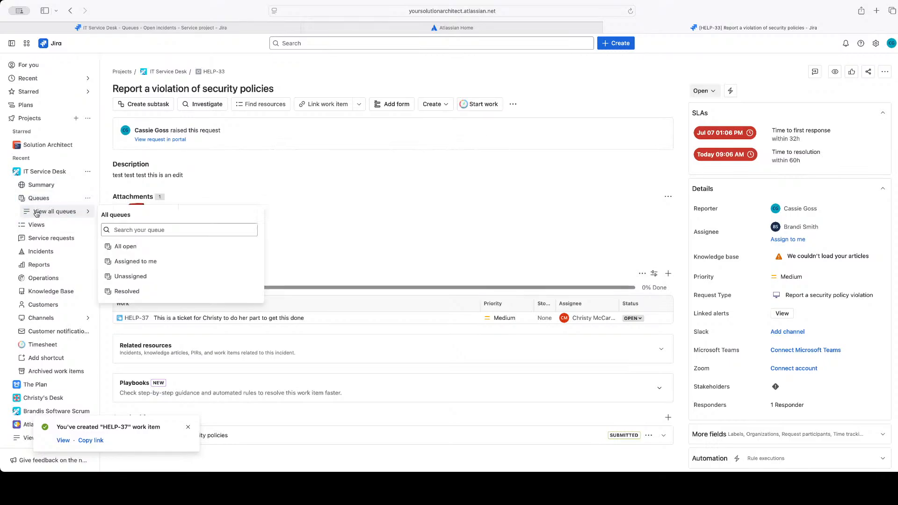
pyautogui.click(128, 279)
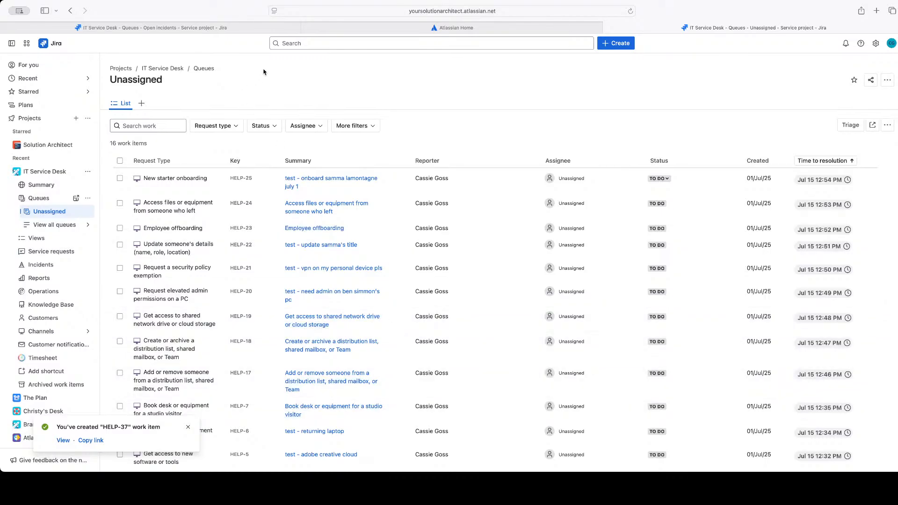
# Reopen "Report a violation of security policies" (HELP-33) from the recently viewed items in the Jira search
pyautogui.click(293, 43)
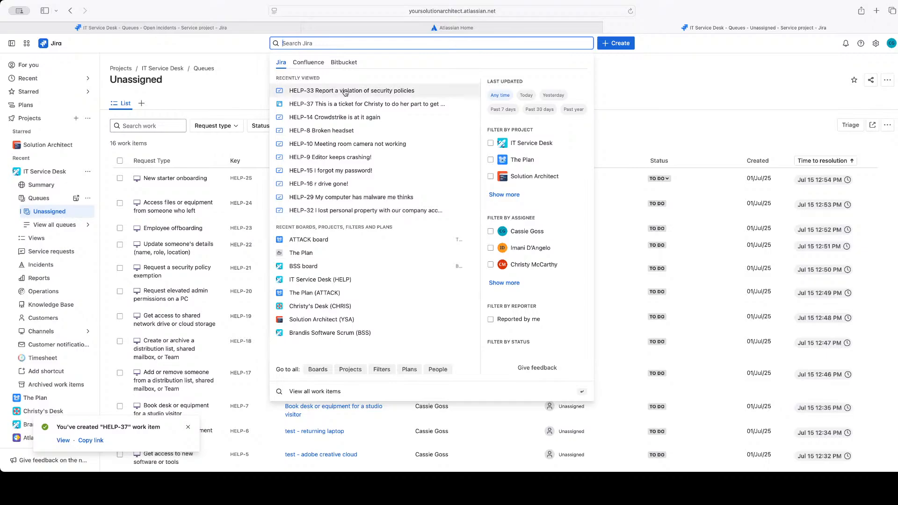
pyautogui.moveTo(320, 96)
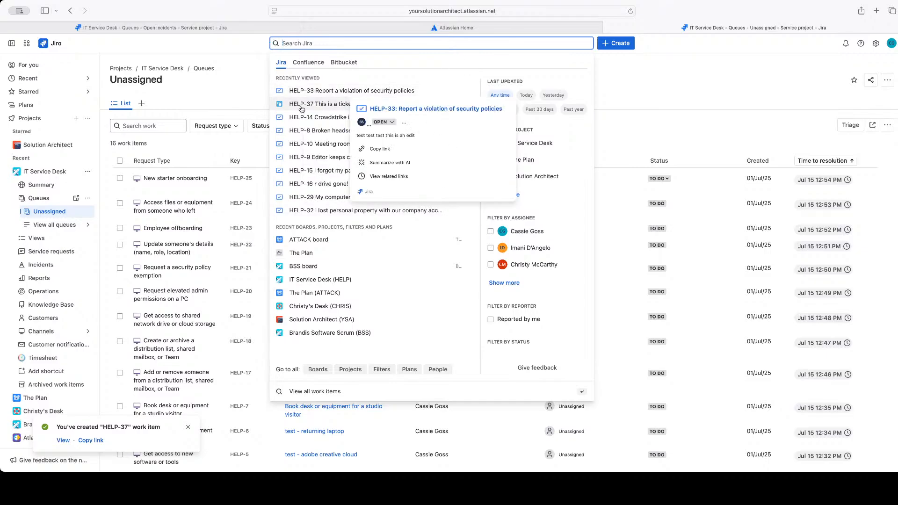
pyautogui.moveTo(395, 93)
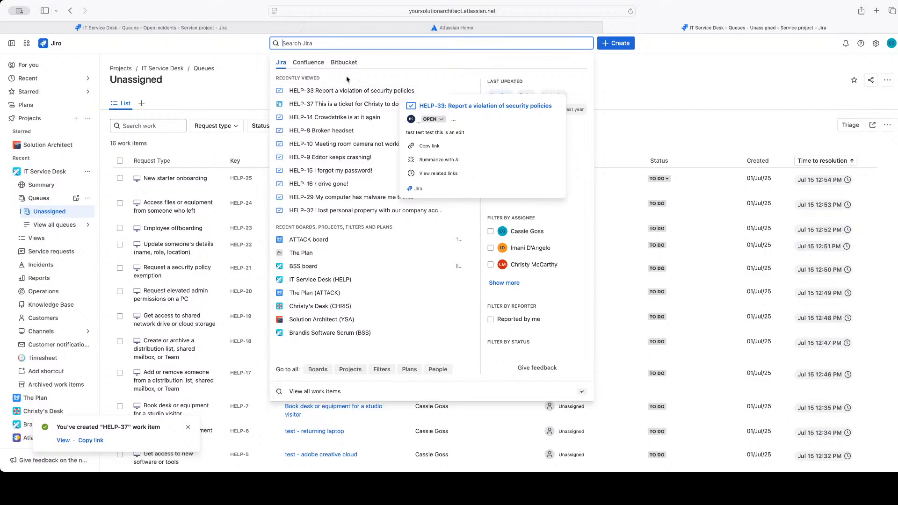
pyautogui.click(323, 92)
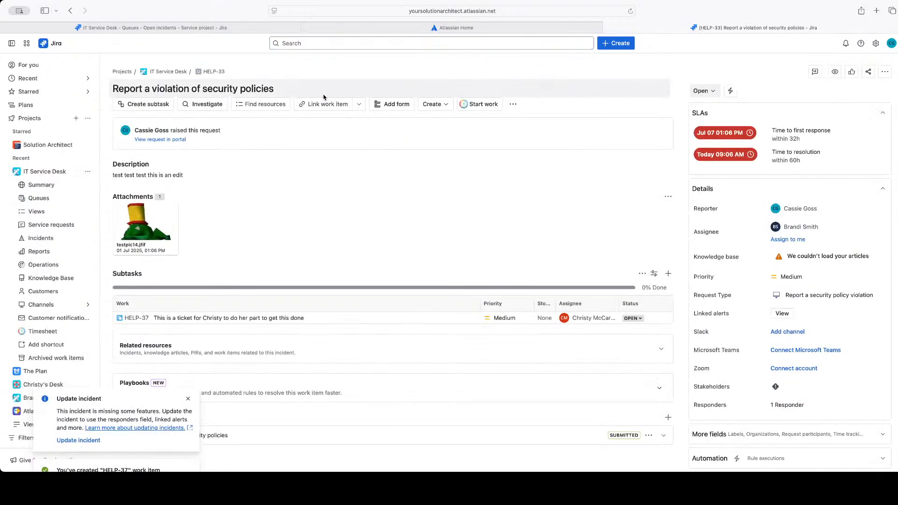
# Filter the Jira search to IT Service Desk work items updated today and assigned to the subtask's assignee, and close the search
pyautogui.click(283, 42)
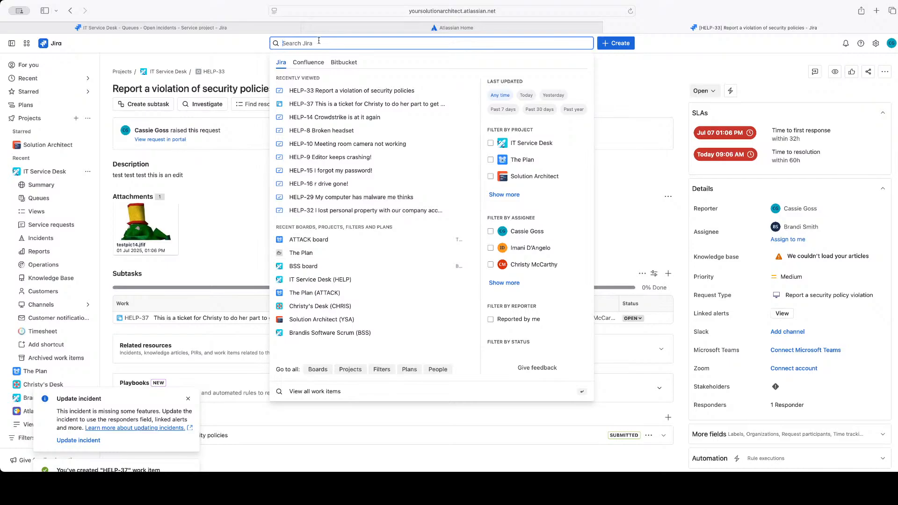
pyautogui.click(526, 96)
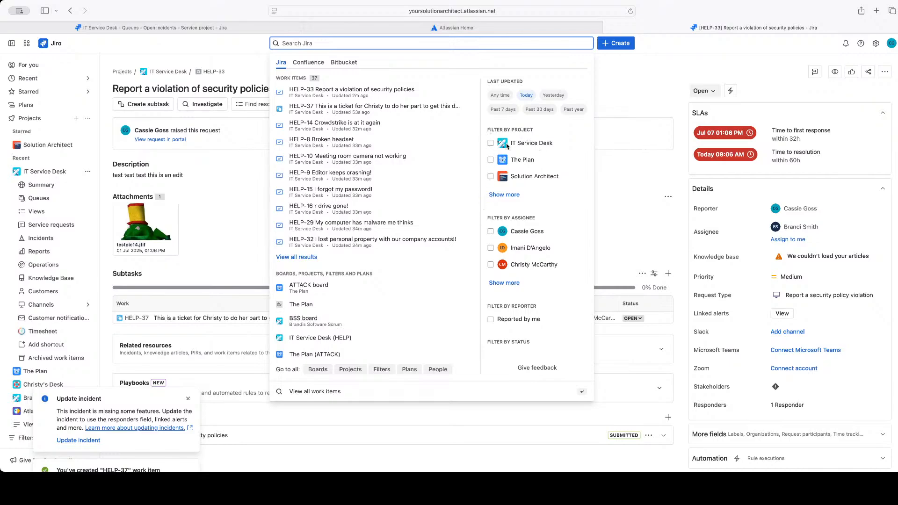
pyautogui.click(491, 143)
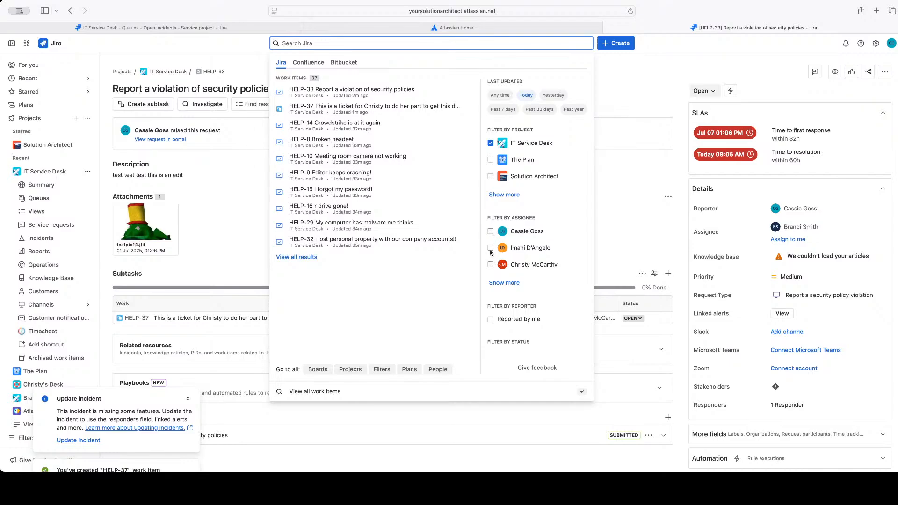
pyautogui.click(490, 265)
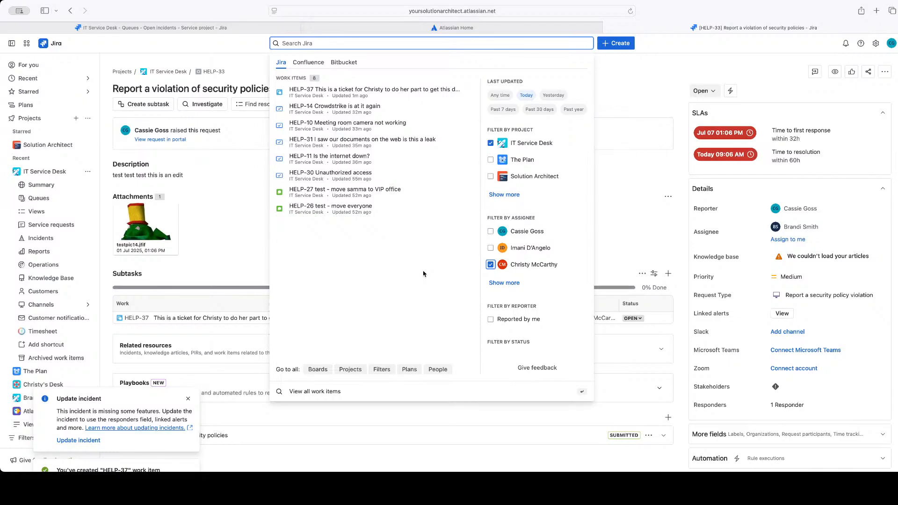
pyautogui.click(628, 82)
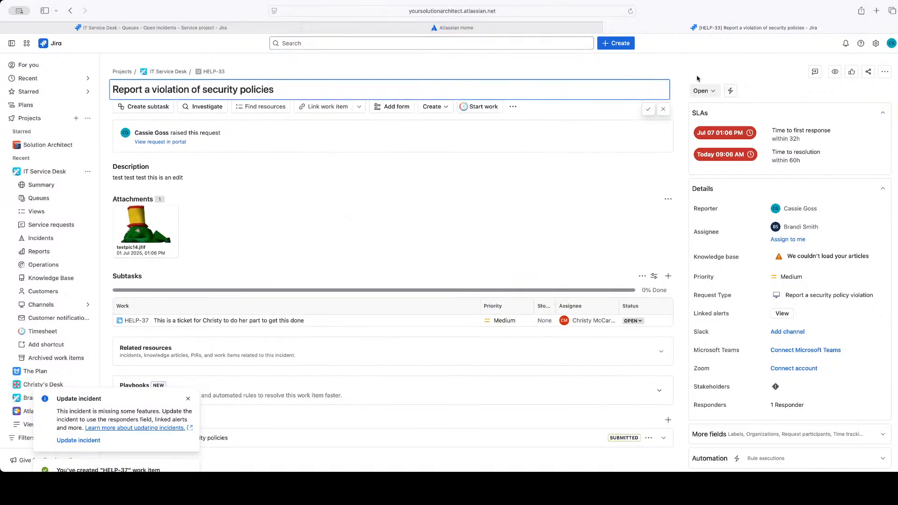
pyautogui.click(722, 69)
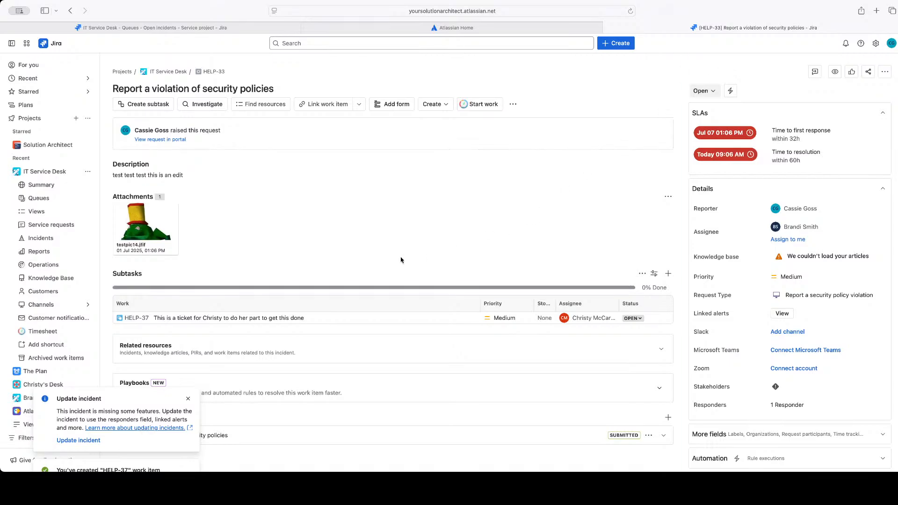
# Dismiss the Update incident notice on the HELP-33 request
pyautogui.scroll(-5, 401, 260)
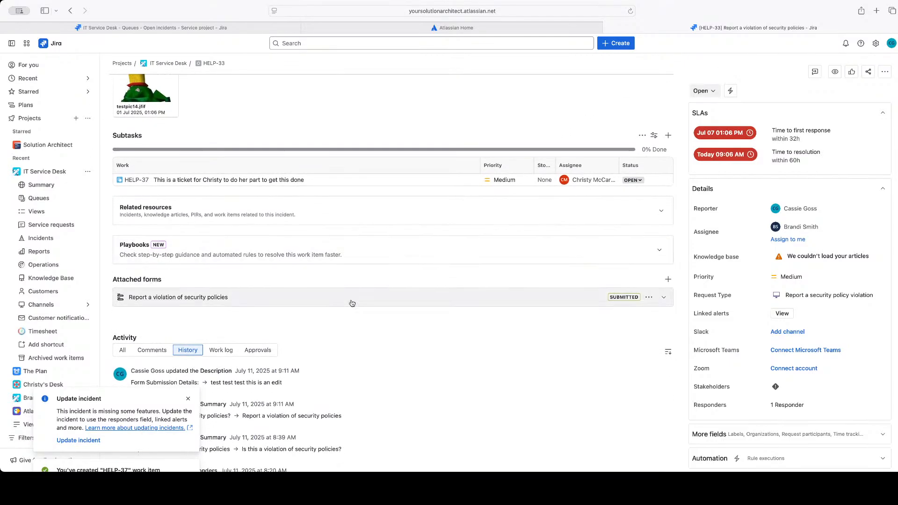
pyautogui.click(188, 399)
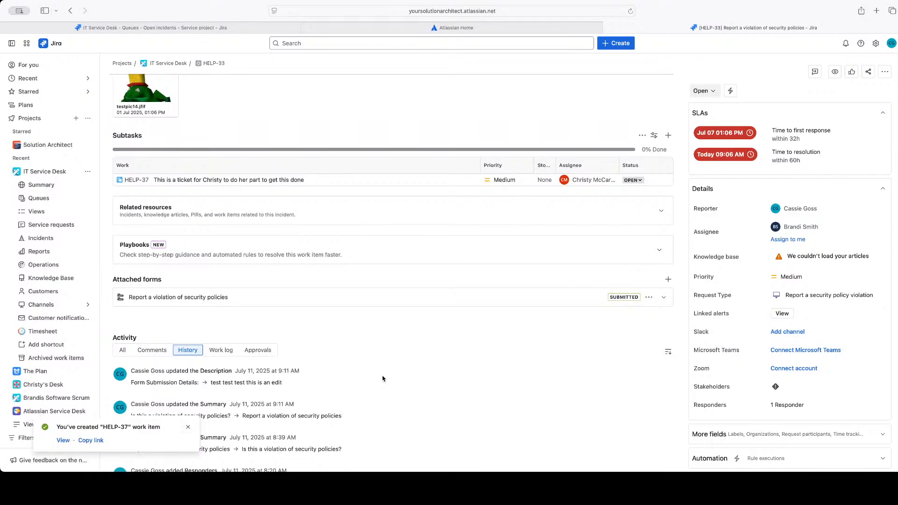
pyautogui.scroll(5, 382, 379)
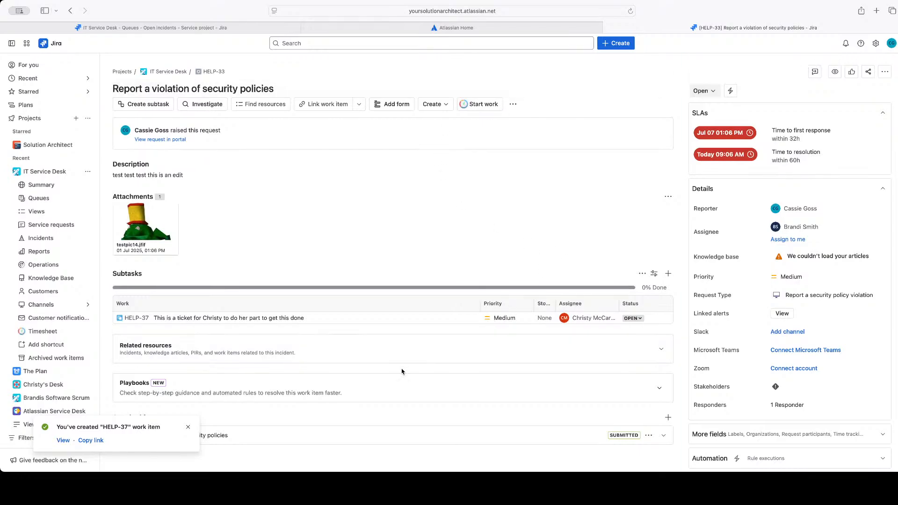
# Open the personal Jira notification settings for projects and work items
pyautogui.click(891, 43)
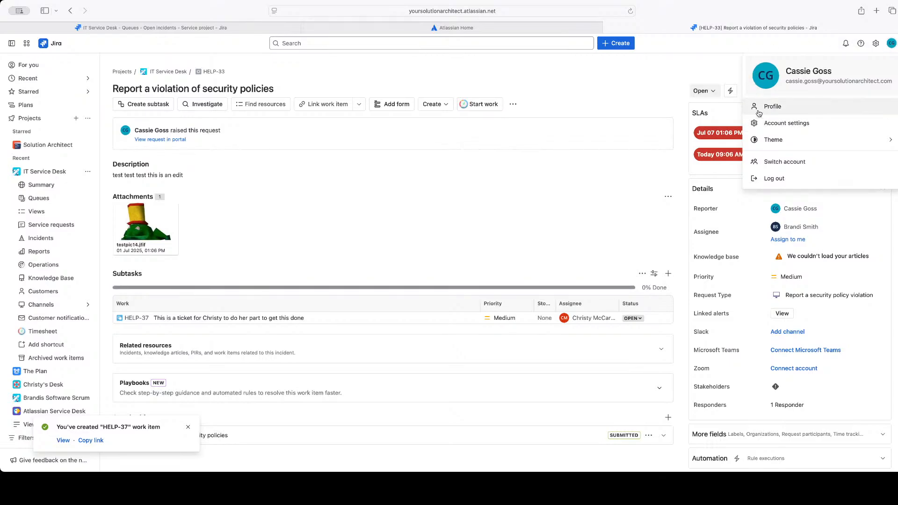
pyautogui.click(876, 44)
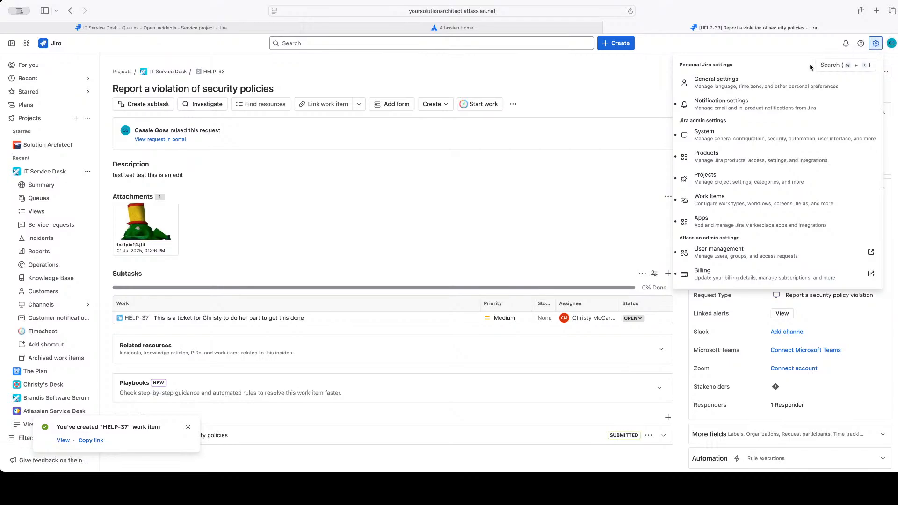
pyautogui.click(890, 45)
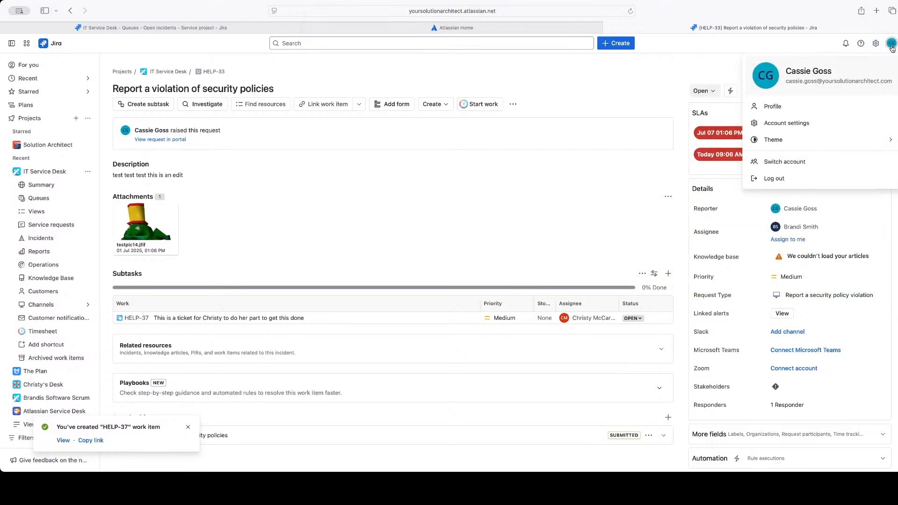
pyautogui.click(875, 43)
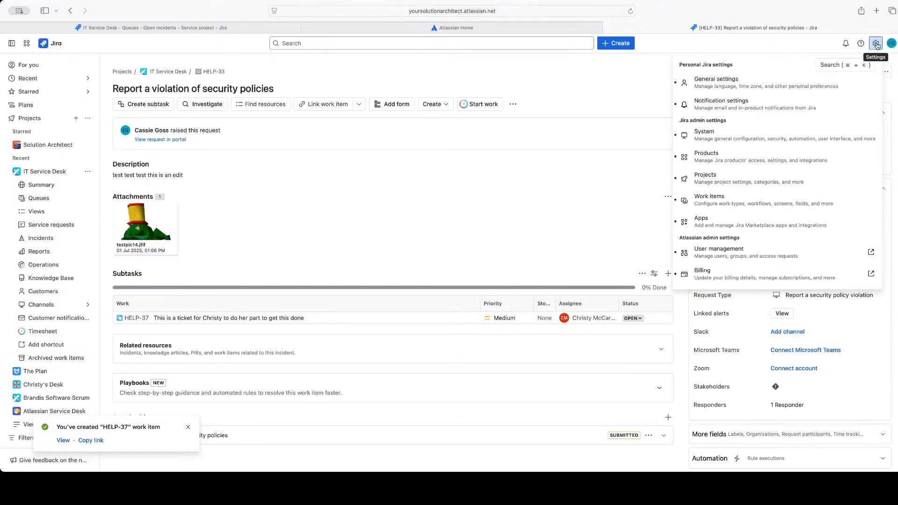
pyautogui.click(709, 107)
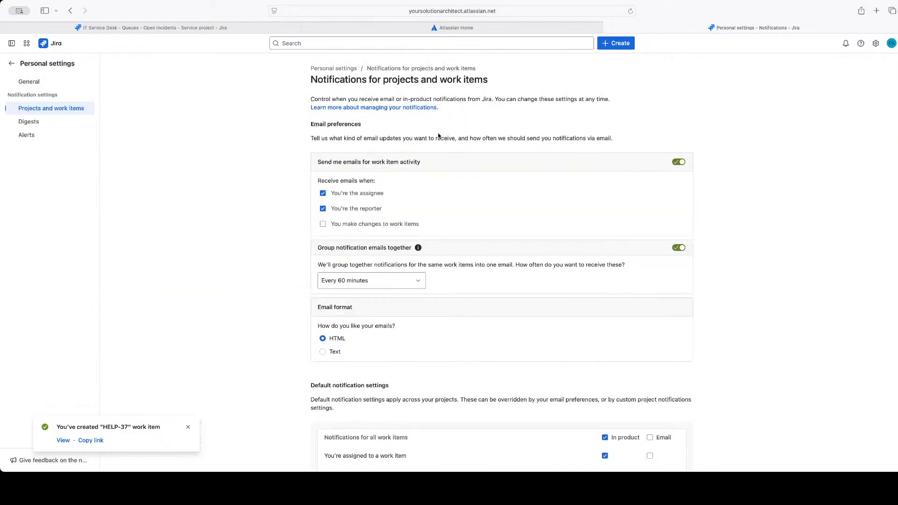
# Review the email preferences for work item activity, the grouping of notification emails, and the email format
pyautogui.scroll(-5, 607, 219)
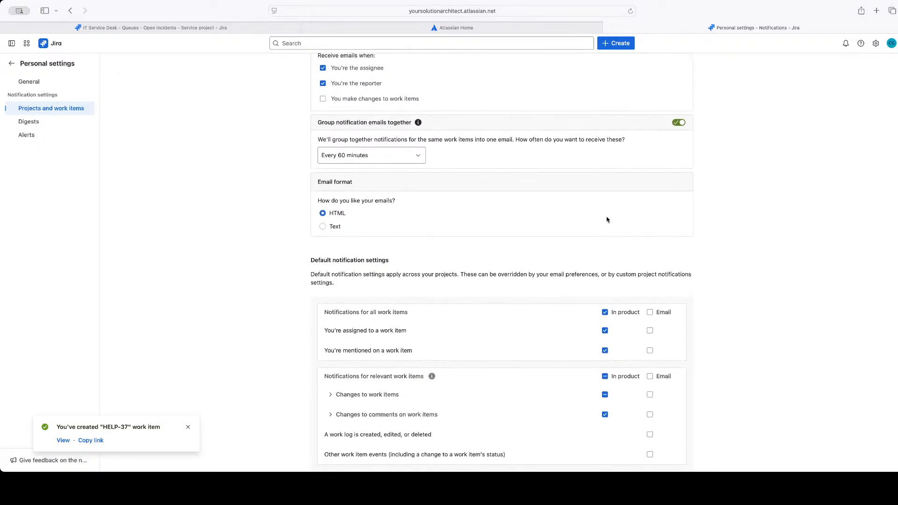
pyautogui.scroll(5, 606, 220)
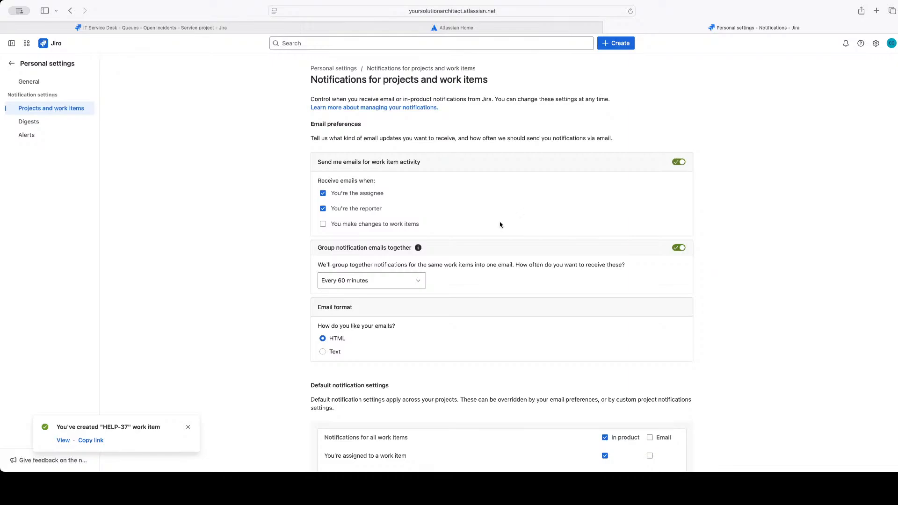
pyautogui.moveTo(316, 267); pyautogui.dragTo(454, 277)
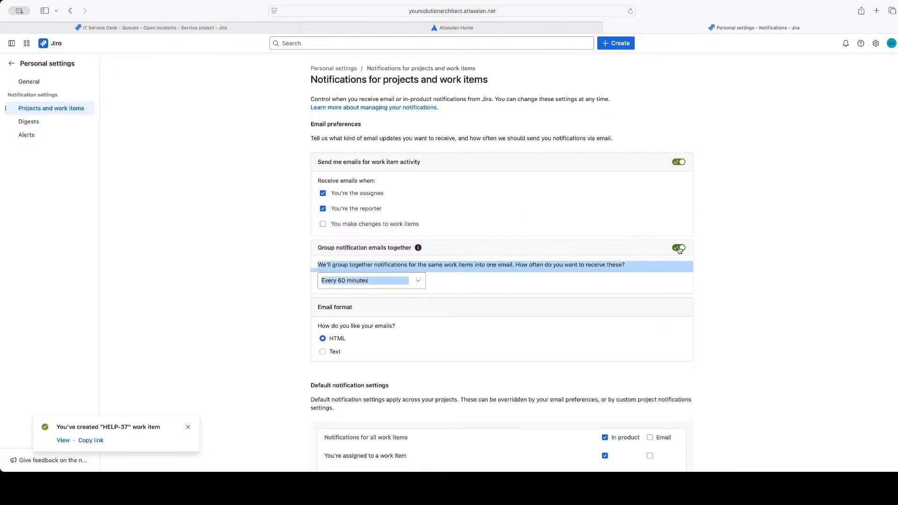
pyautogui.click(516, 283)
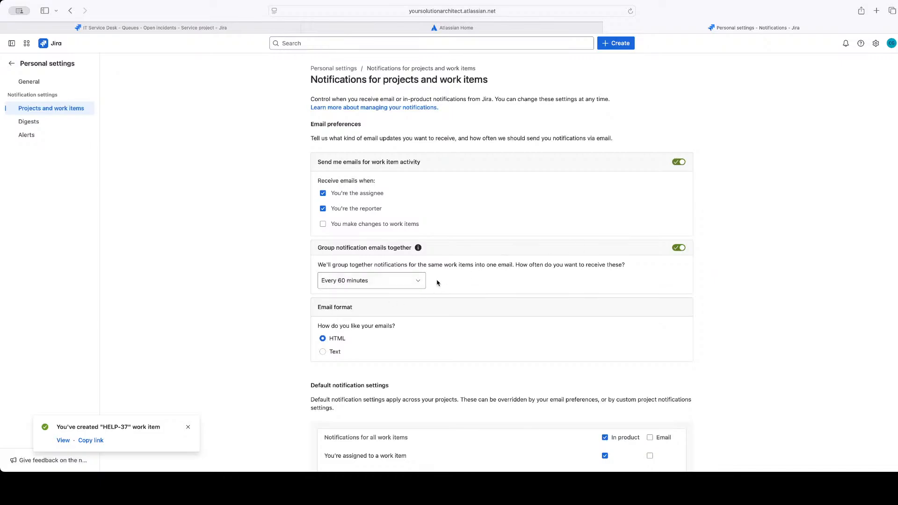
pyautogui.scroll(-1, 456, 281)
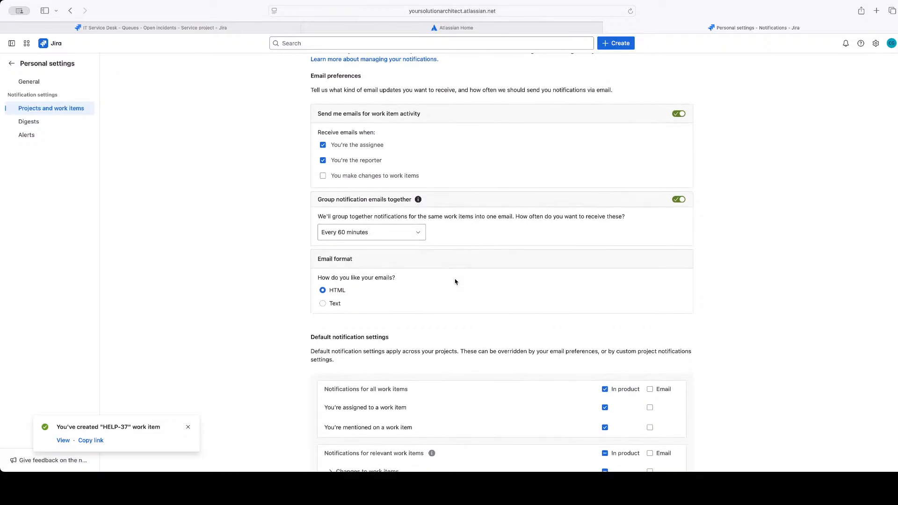
pyautogui.scroll(1, 456, 281)
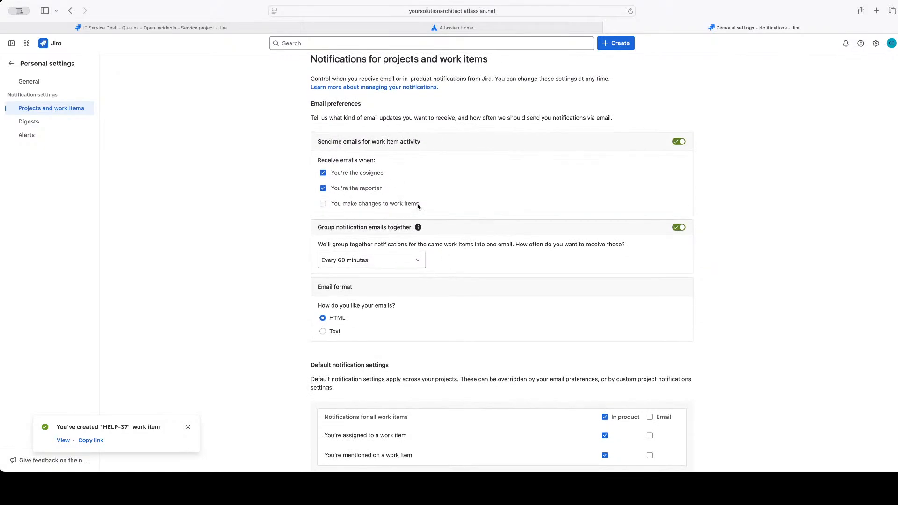
# Try enabling emails for when you make changes to work items, and switch the option back off
pyautogui.moveTo(422, 206); pyautogui.dragTo(331, 206)
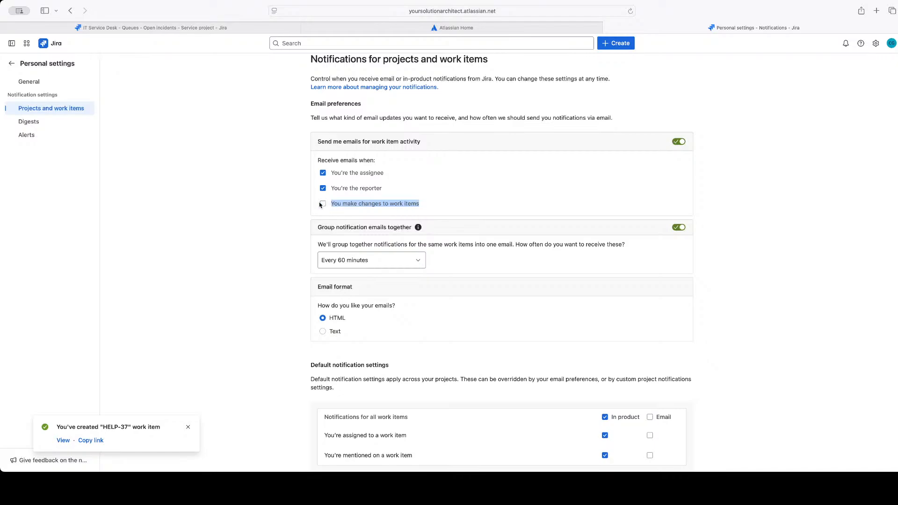
pyautogui.click(422, 209)
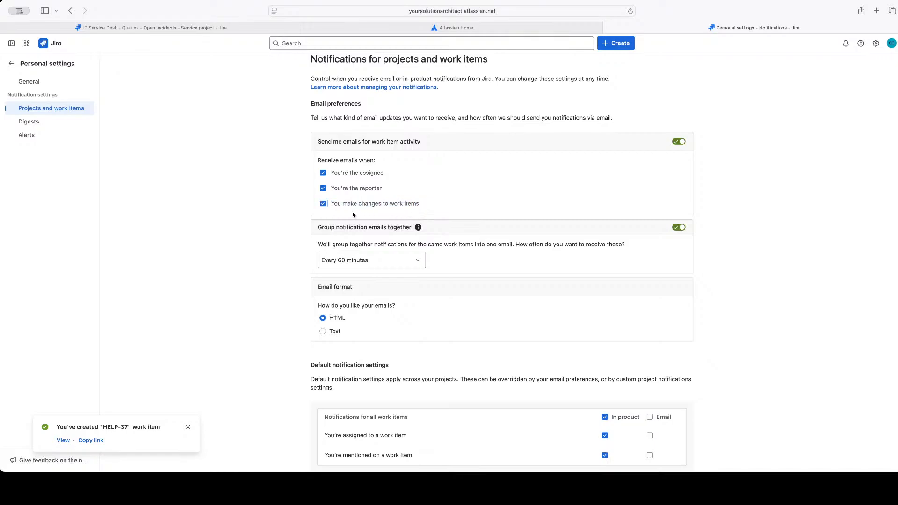
pyautogui.moveTo(331, 207); pyautogui.dragTo(415, 205)
pyautogui.click(424, 211)
pyautogui.moveTo(332, 204); pyautogui.dragTo(434, 203)
pyautogui.click(432, 207)
# Examine the default notification settings that apply across all projects
pyautogui.scroll(-5, 531, 295)
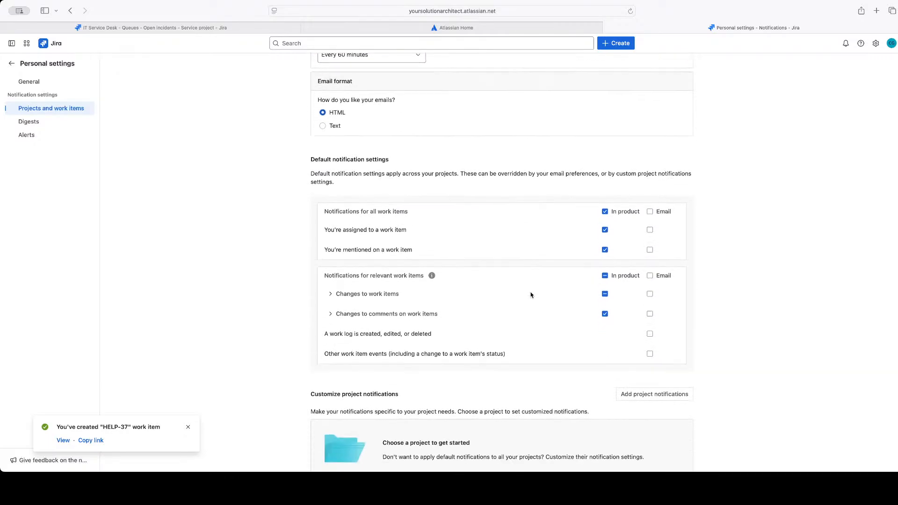
pyautogui.scroll(5, 530, 294)
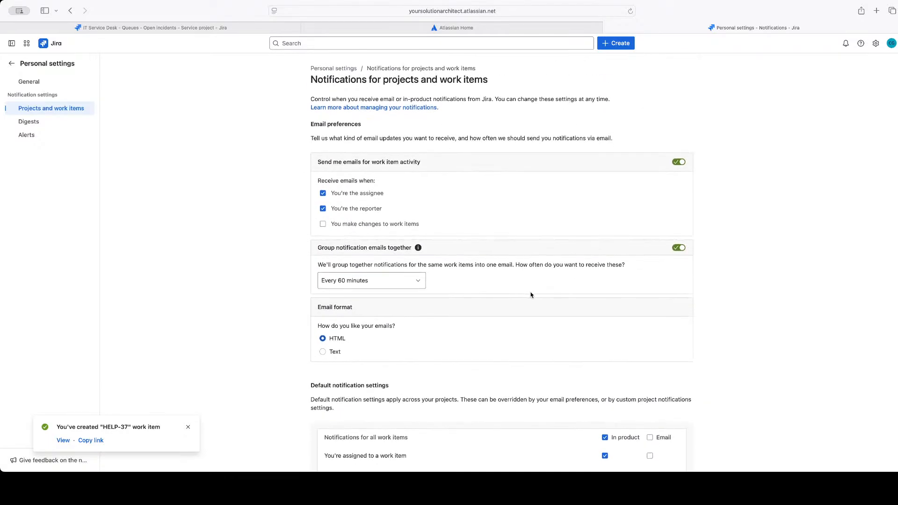
pyautogui.scroll(-5, 530, 295)
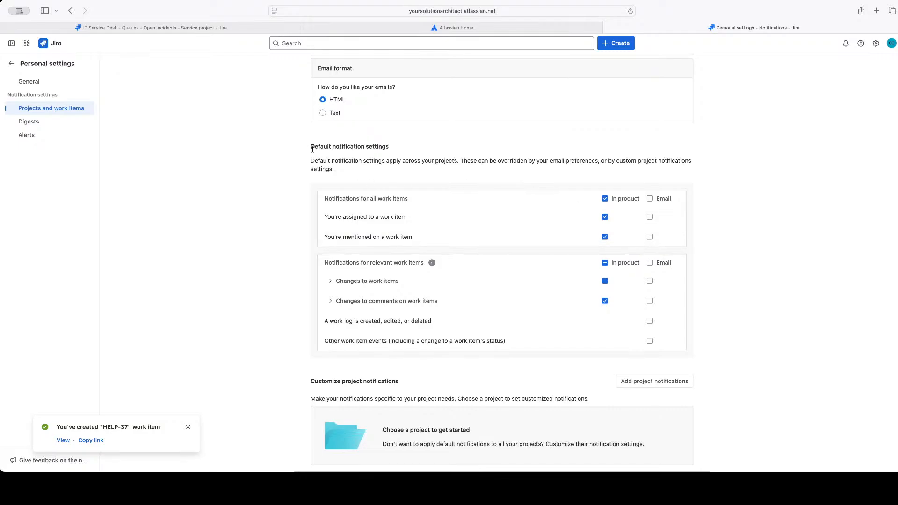
pyautogui.moveTo(311, 146); pyautogui.dragTo(407, 147)
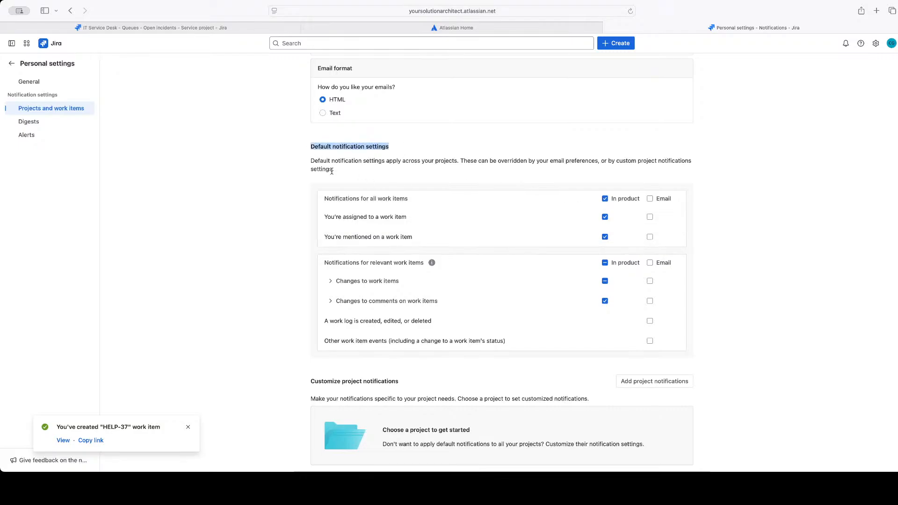
pyautogui.scroll(2, 559, 183)
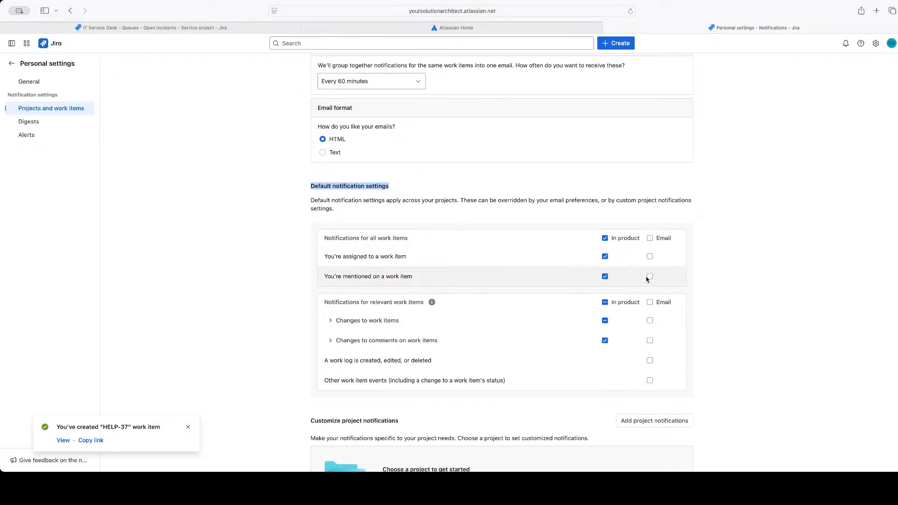
# Try the default email notifications for all work items and for relevant work items, and clear them again
pyautogui.click(649, 238)
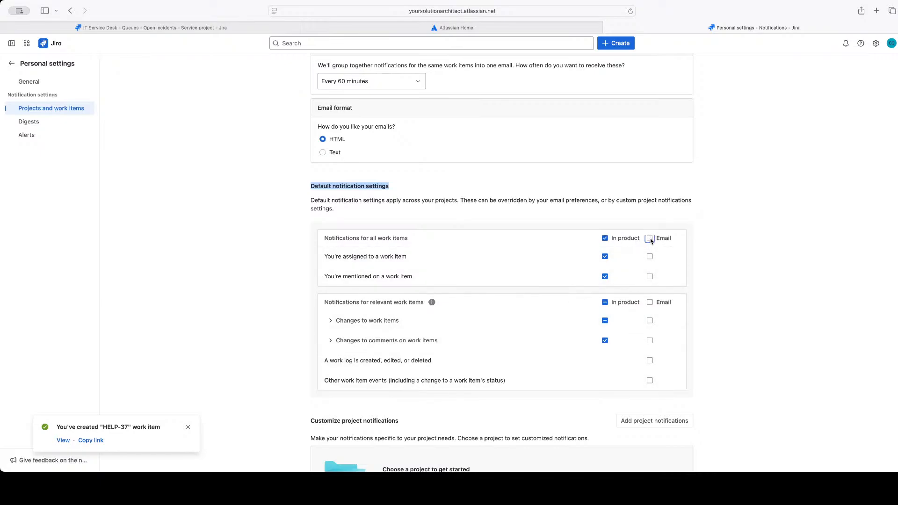
pyautogui.click(650, 239)
pyautogui.click(649, 321)
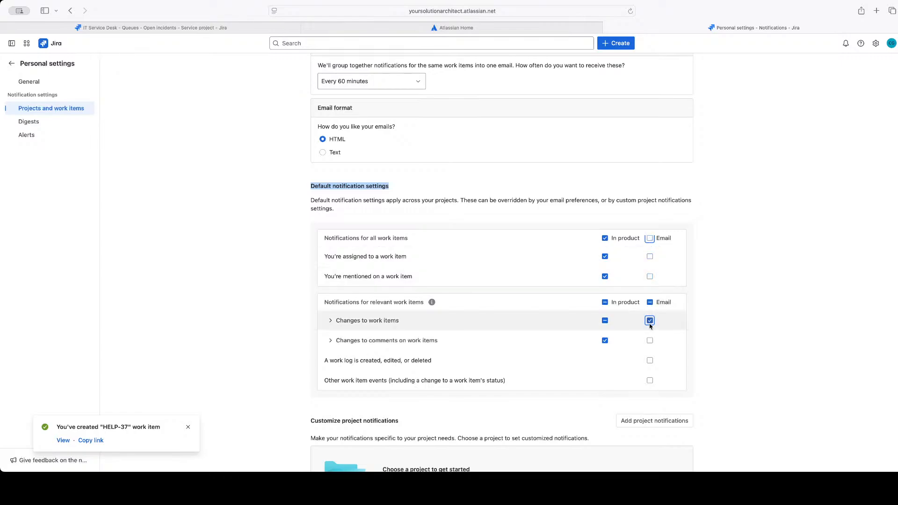
pyautogui.click(650, 341)
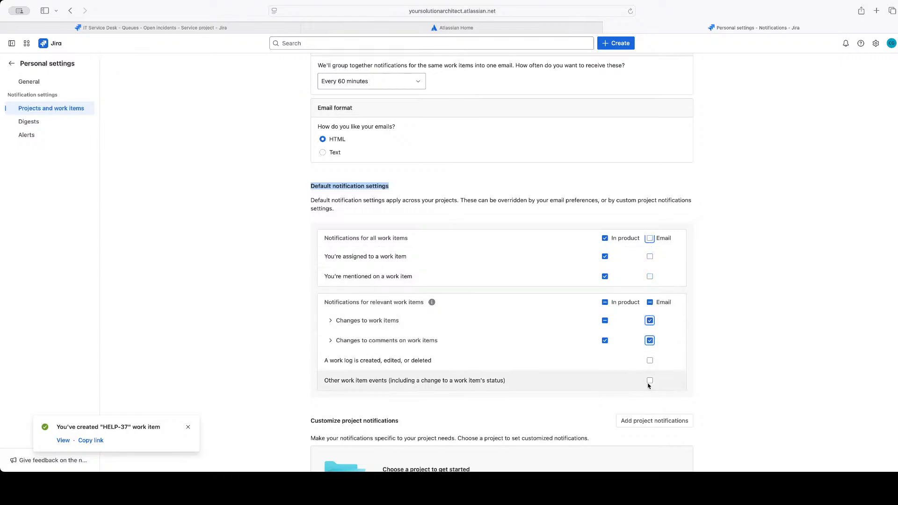
pyautogui.click(650, 303)
pyautogui.click(649, 303)
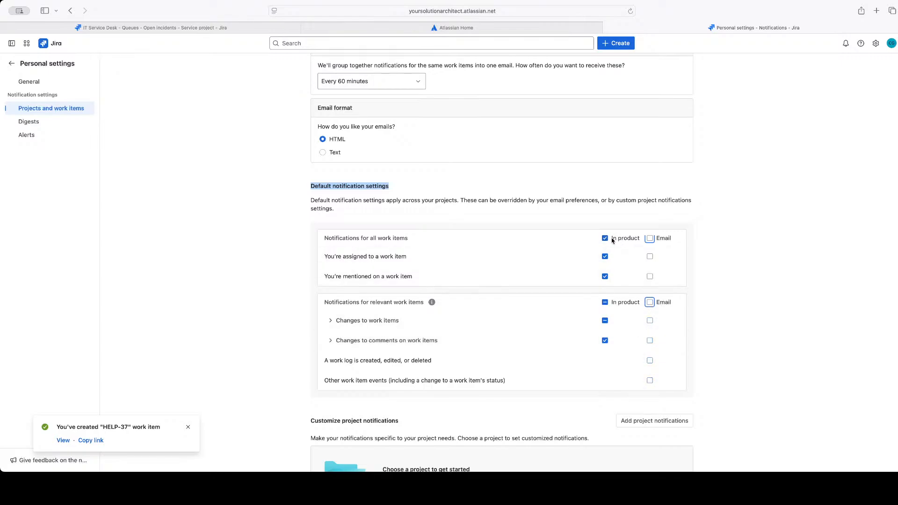
# Turn off in-product notifications for all work items, and view the list of unread direct notifications
pyautogui.moveTo(612, 240); pyautogui.dragTo(634, 243)
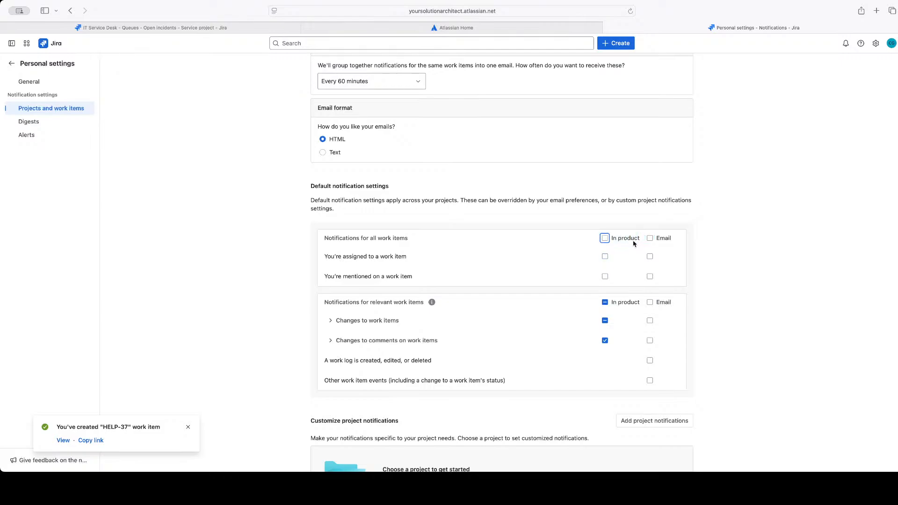
pyautogui.click(845, 43)
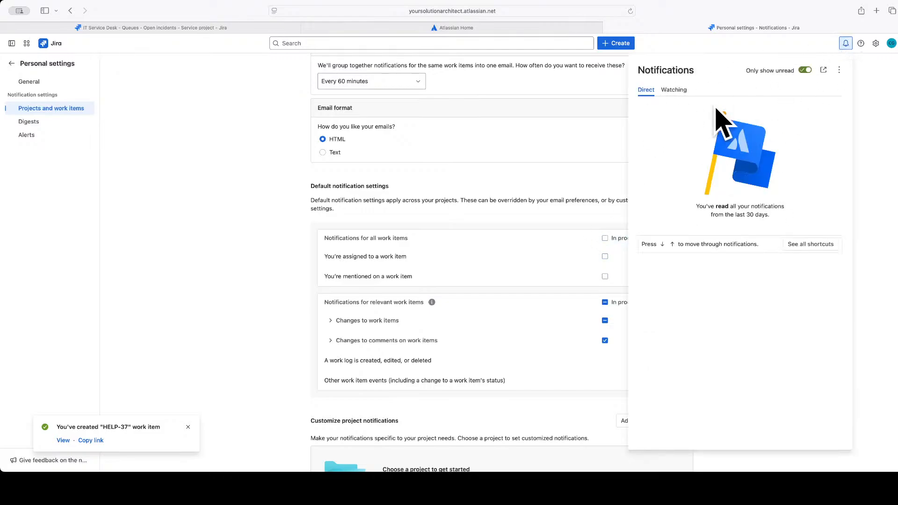
pyautogui.click(845, 44)
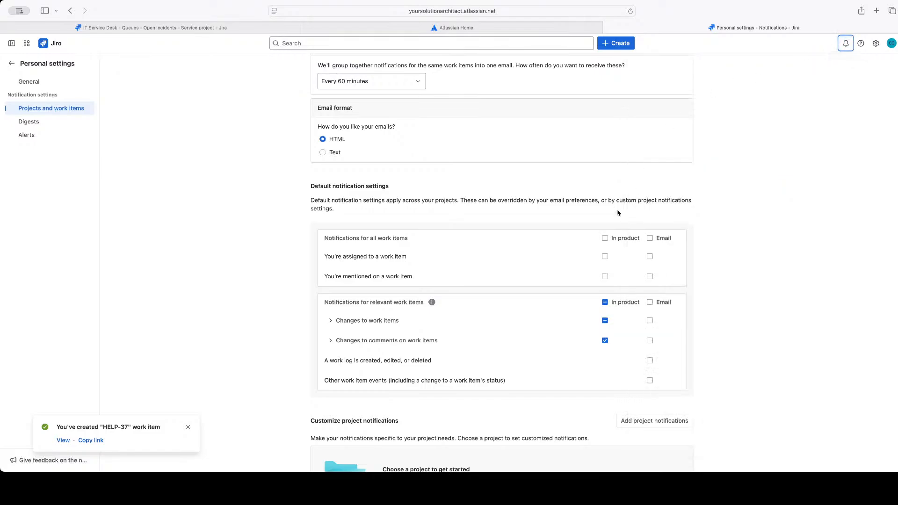
pyautogui.scroll(-2, 540, 317)
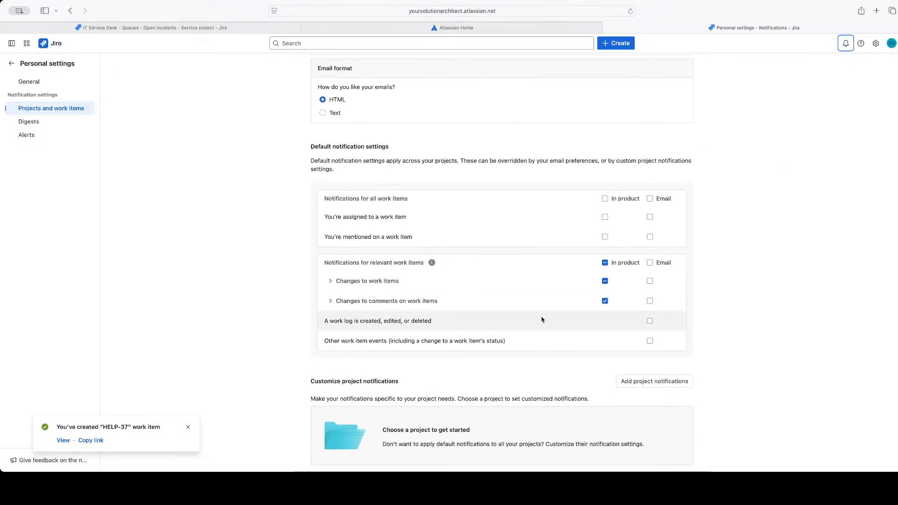
pyautogui.scroll(5, 571, 303)
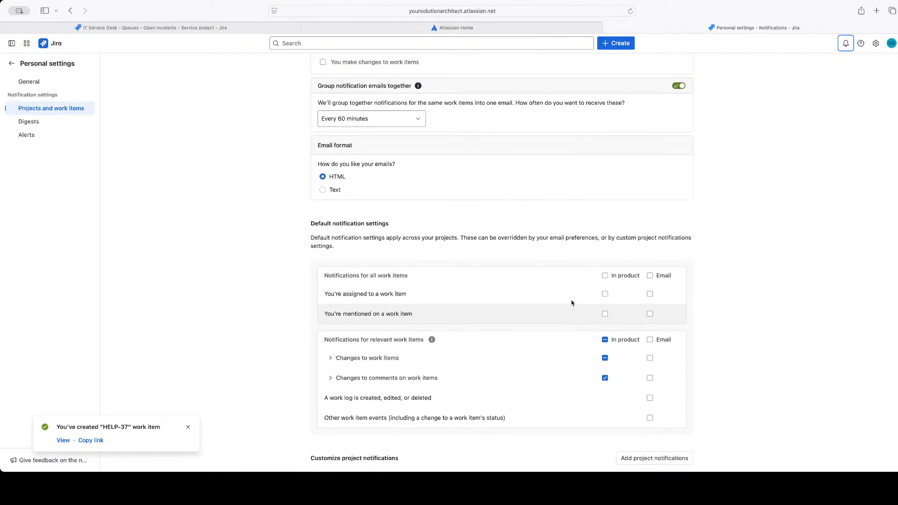
# Try to add custom project notifications for the Atlassian Service Desk project, and cancel the addition
pyautogui.scroll(2, 572, 303)
pyautogui.scroll(-6, 572, 303)
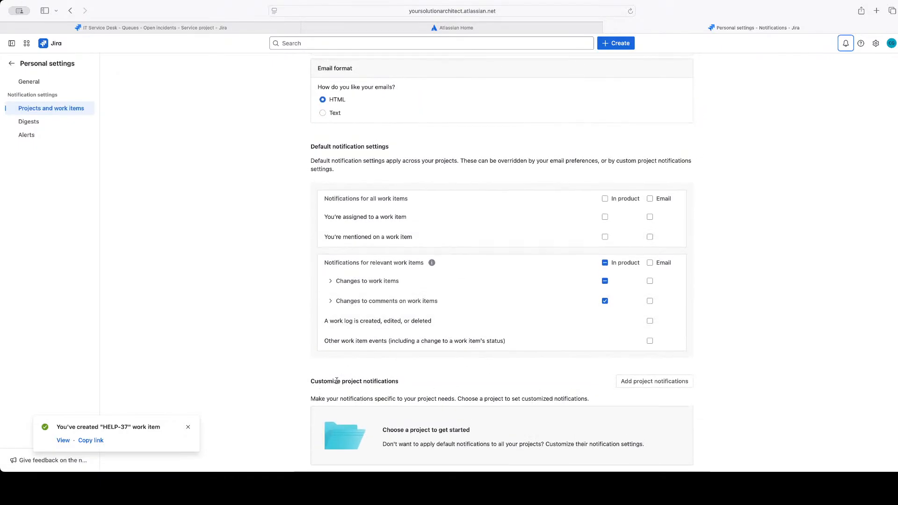
pyautogui.moveTo(311, 381); pyautogui.dragTo(411, 380)
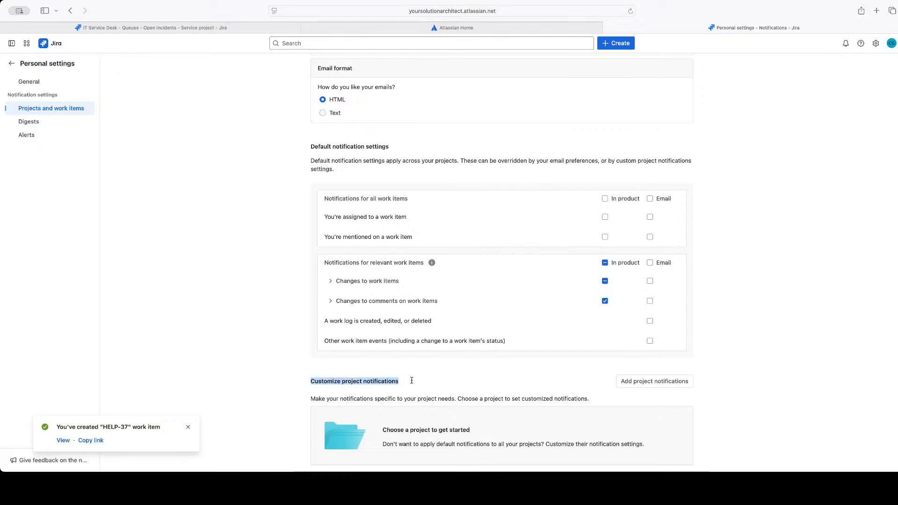
pyautogui.click(663, 381)
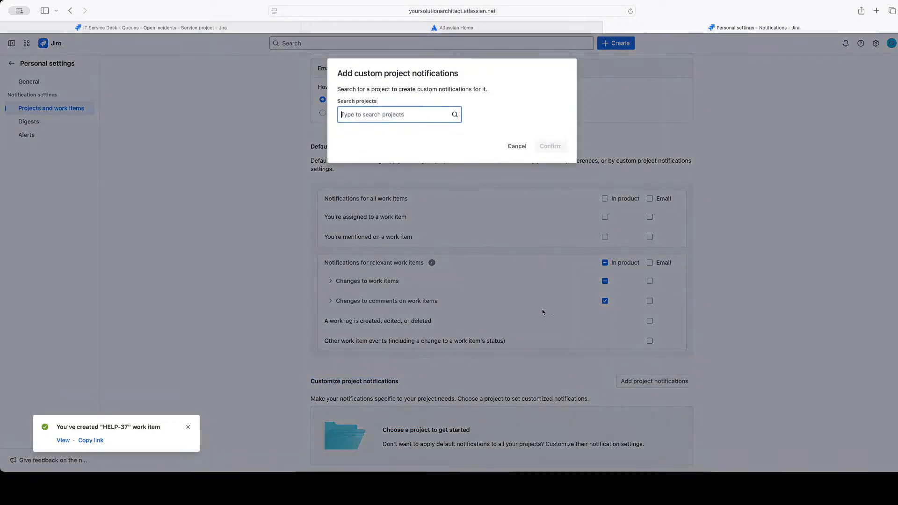
pyautogui.click(388, 115)
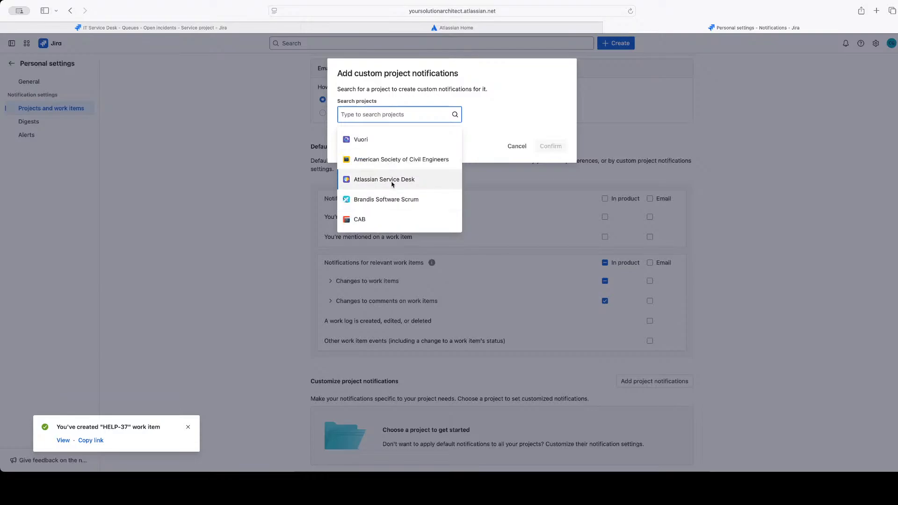
pyautogui.click(392, 183)
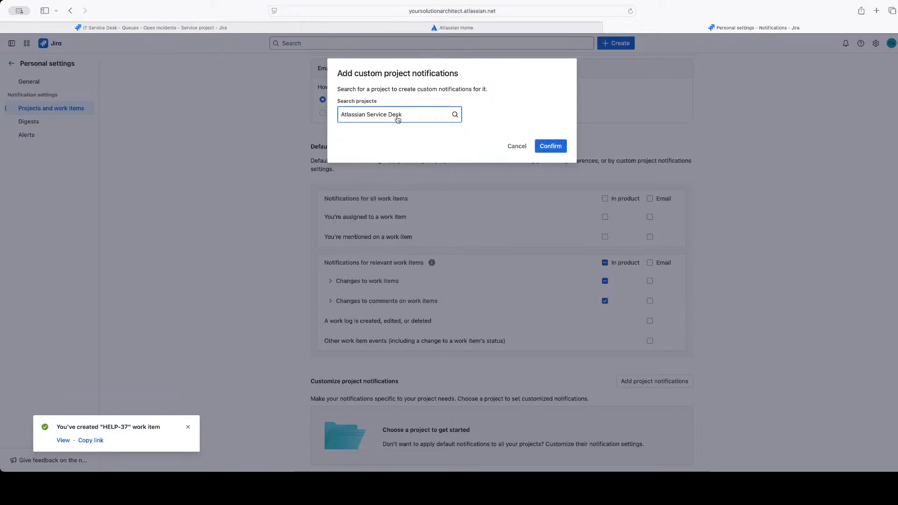
pyautogui.click(397, 119)
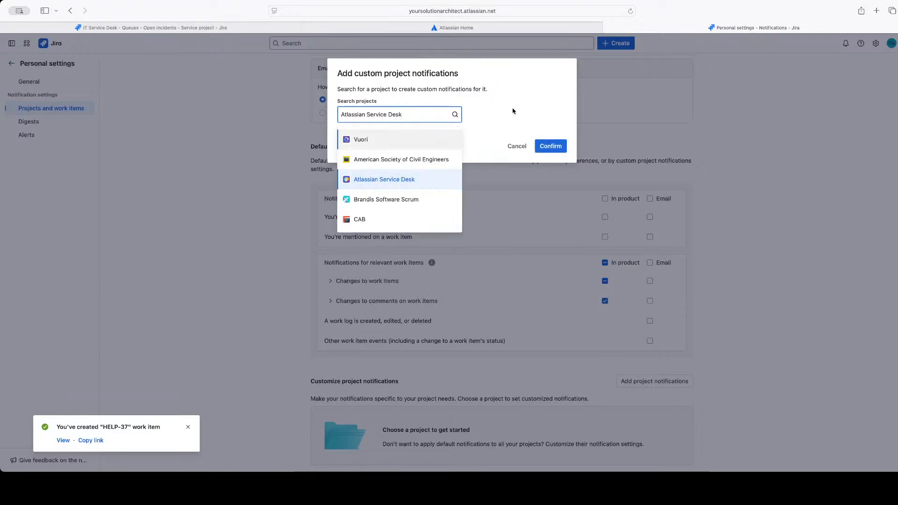
pyautogui.click(512, 110)
pyautogui.click(516, 145)
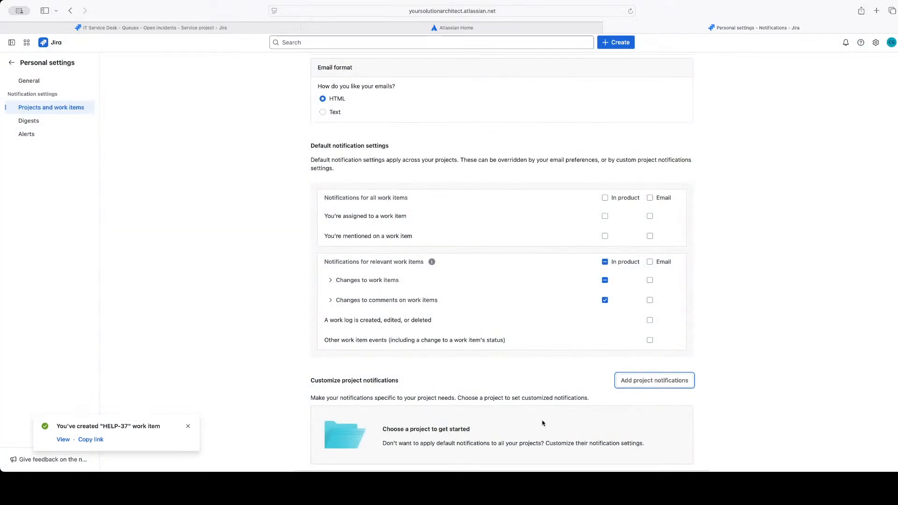
# Review the digest notification settings and the alert contact methods, notification rules and Do Not Disturb options
pyautogui.scroll(5, 406, 430)
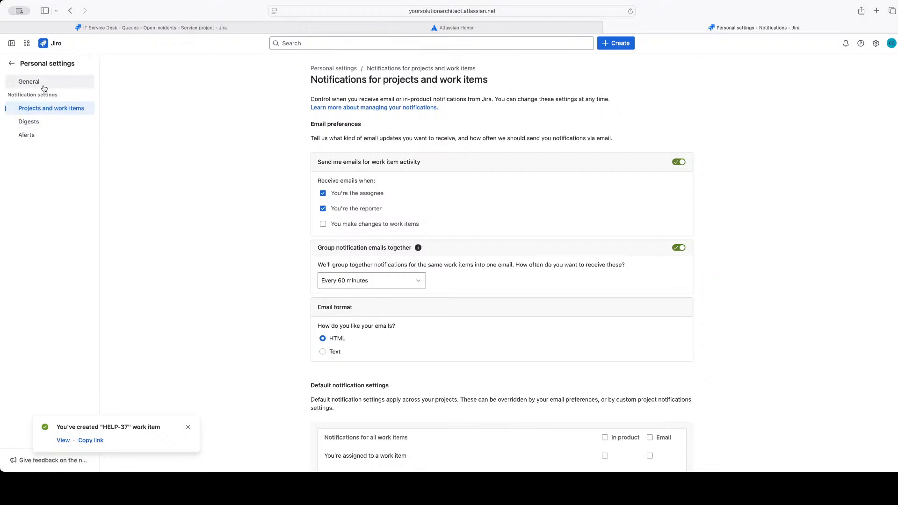
pyautogui.click(25, 136)
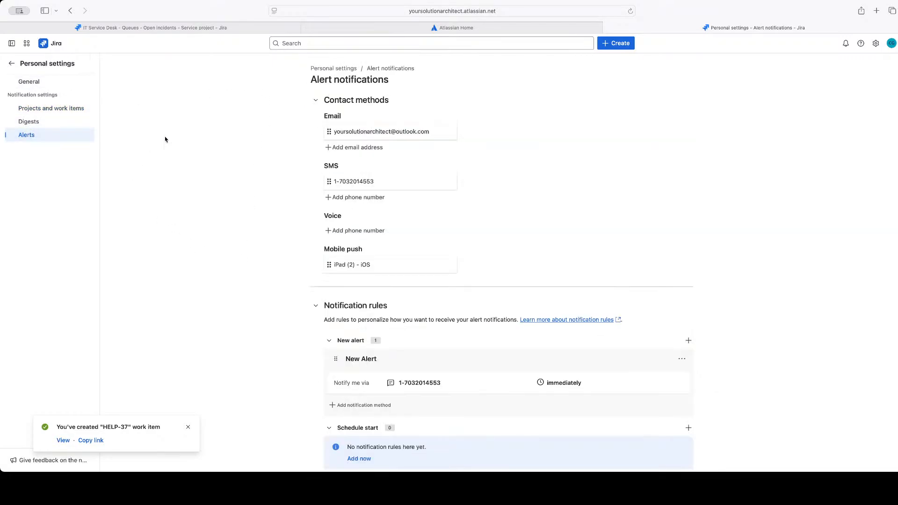
pyautogui.click(54, 123)
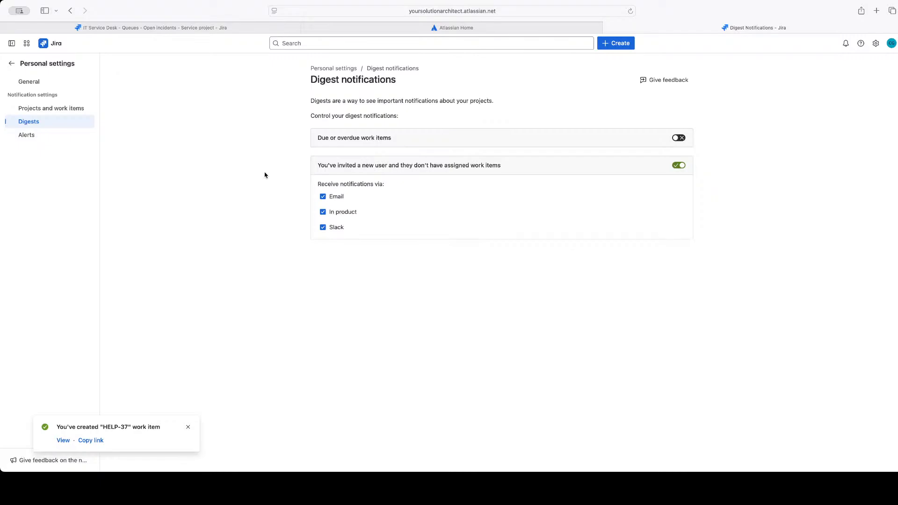
pyautogui.click(34, 136)
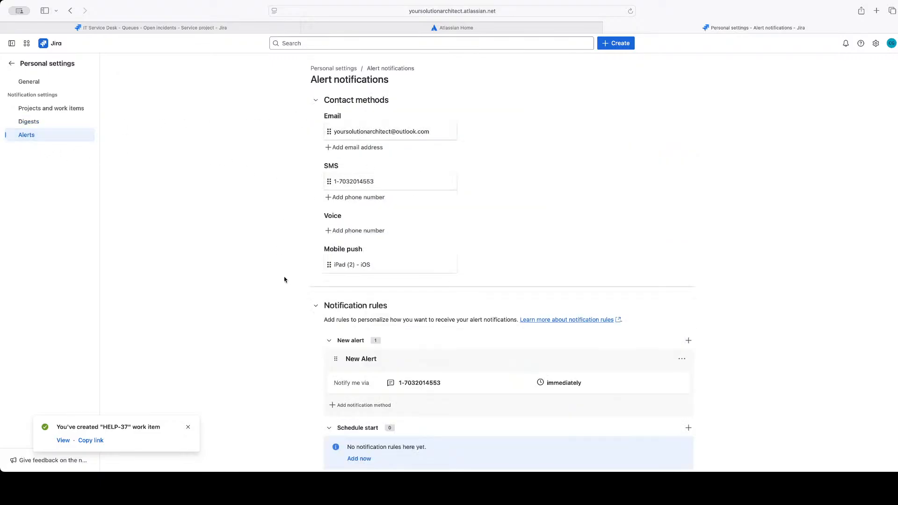
pyautogui.scroll(-2, 318, 330)
pyautogui.scroll(-10, 319, 330)
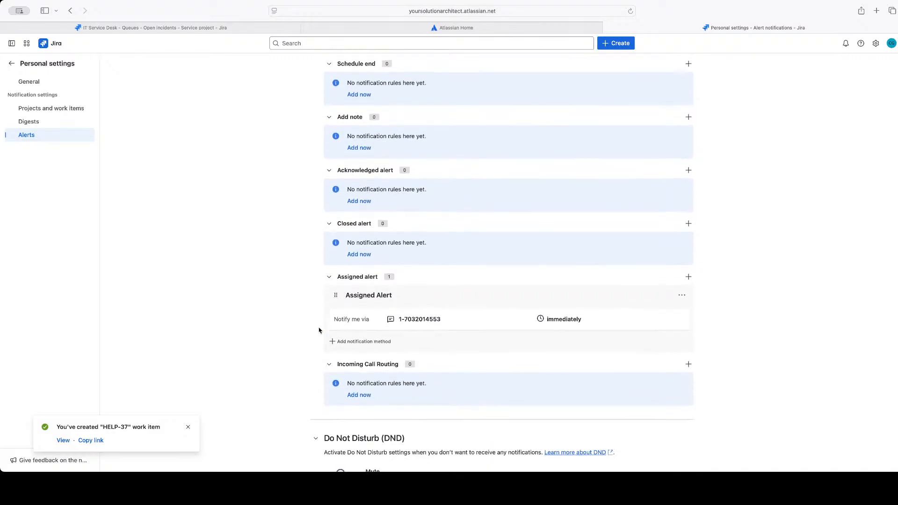
pyautogui.scroll(-4, 318, 331)
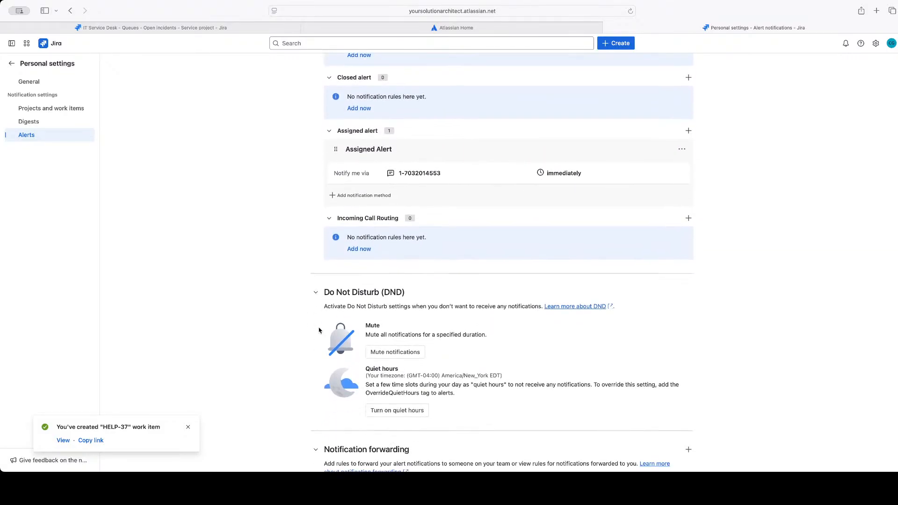
pyautogui.scroll(15, 318, 330)
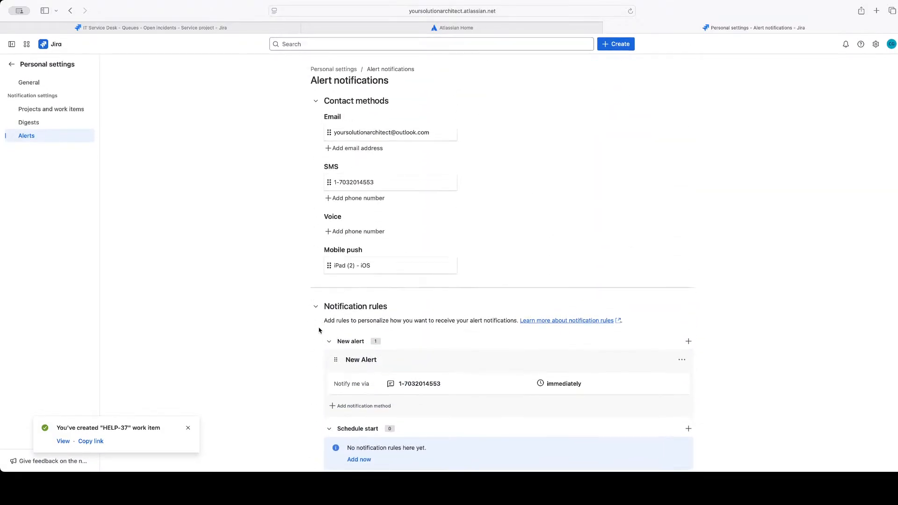
# Leave the personal settings and open the Operations page of the IT Service Desk project, dismissing the introduction to alerts with services
pyautogui.click(13, 63)
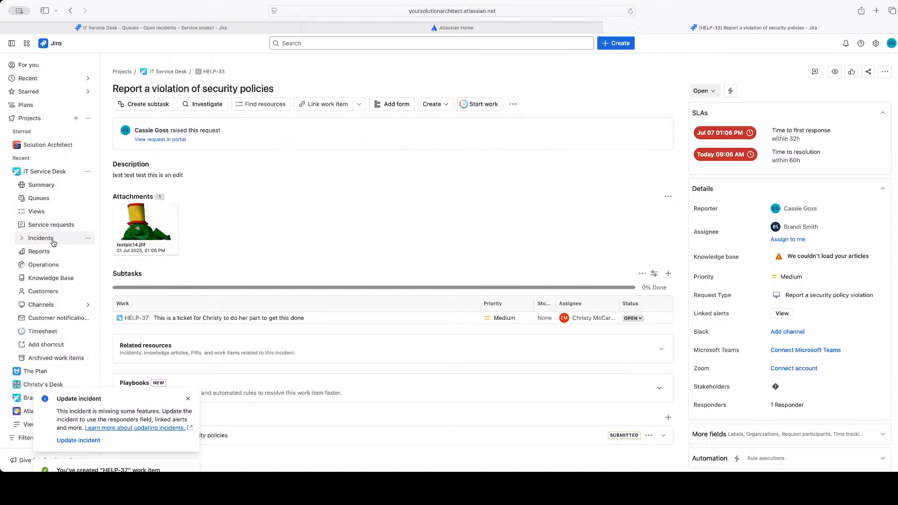
pyautogui.click(27, 265)
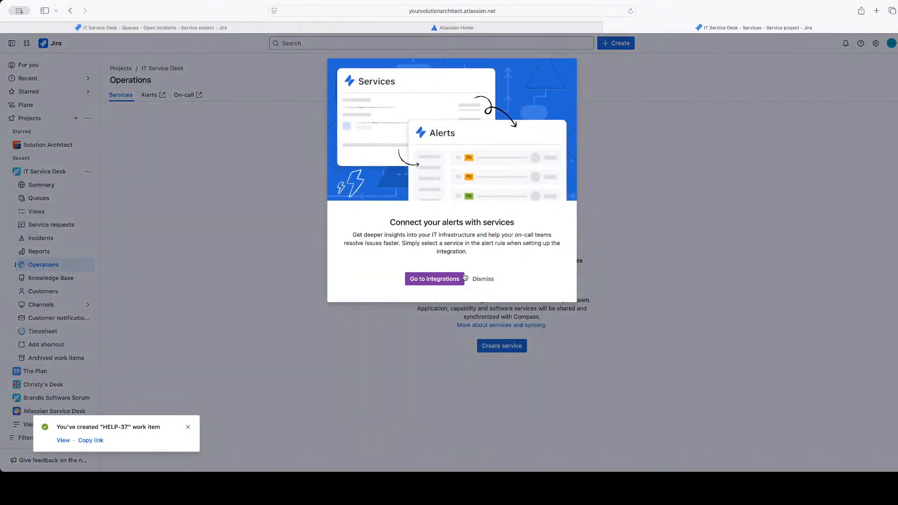
pyautogui.click(483, 279)
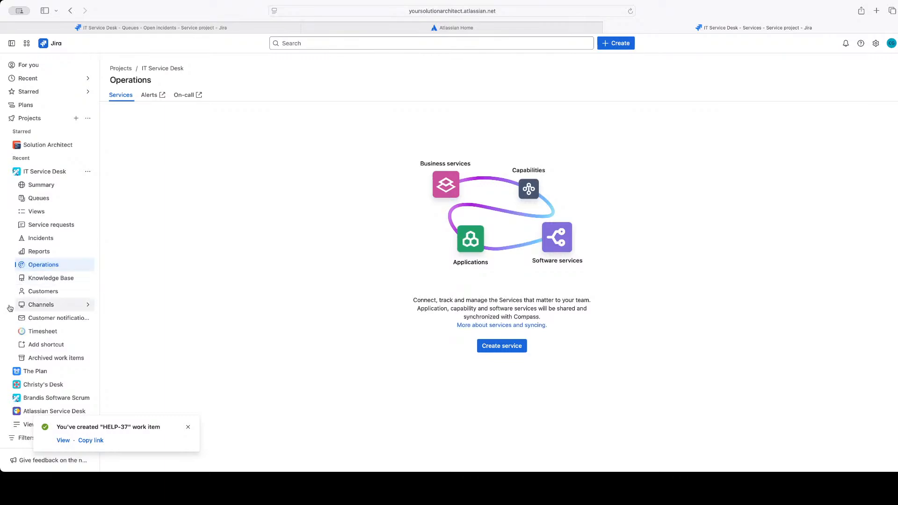
# Look over the project's Incidents section, the account options and the Jira search with its filters
pyautogui.click(53, 238)
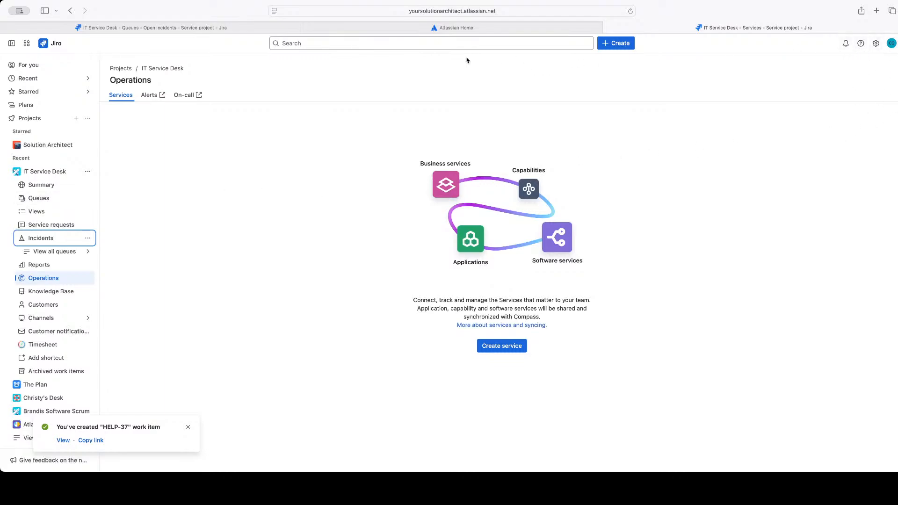
pyautogui.click(891, 43)
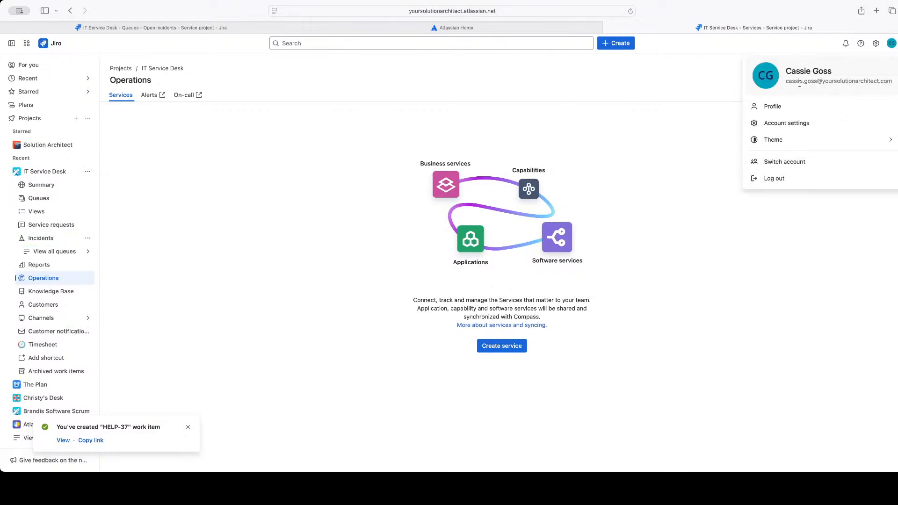
pyautogui.click(366, 70)
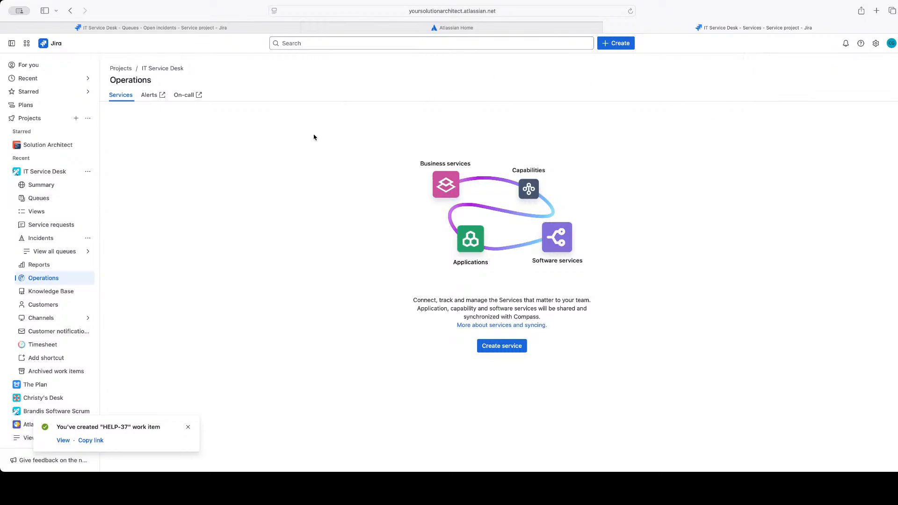
pyautogui.click(290, 44)
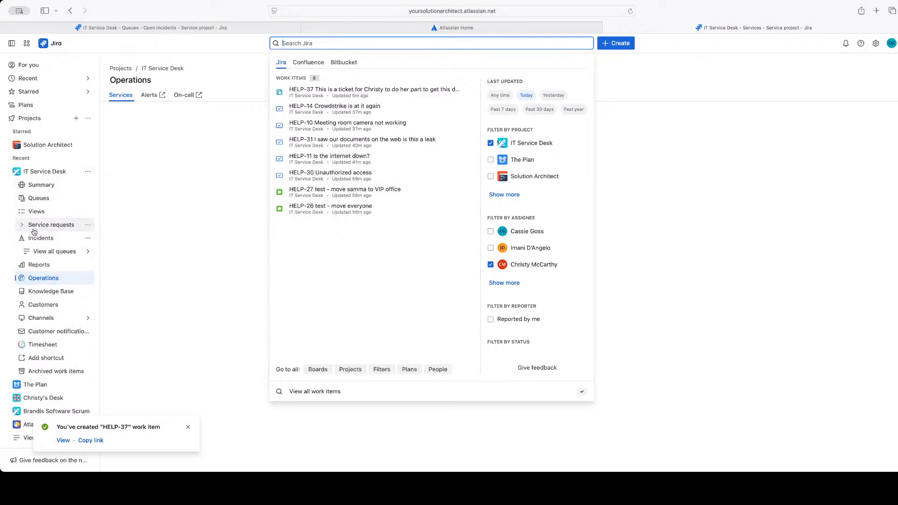
pyautogui.click(222, 158)
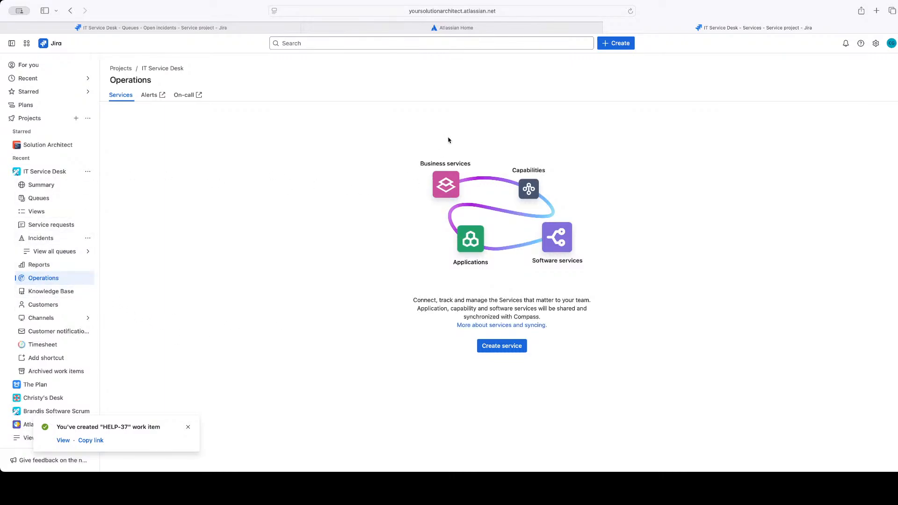
# Open the IT Service Desk customer portal from the project's channels and examine the request categories it offers
pyautogui.click(28, 326)
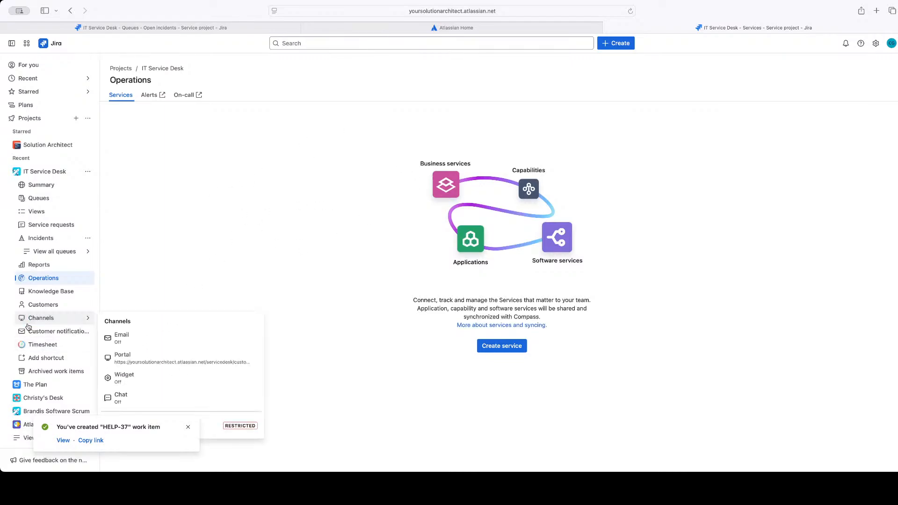
pyautogui.moveTo(172, 361)
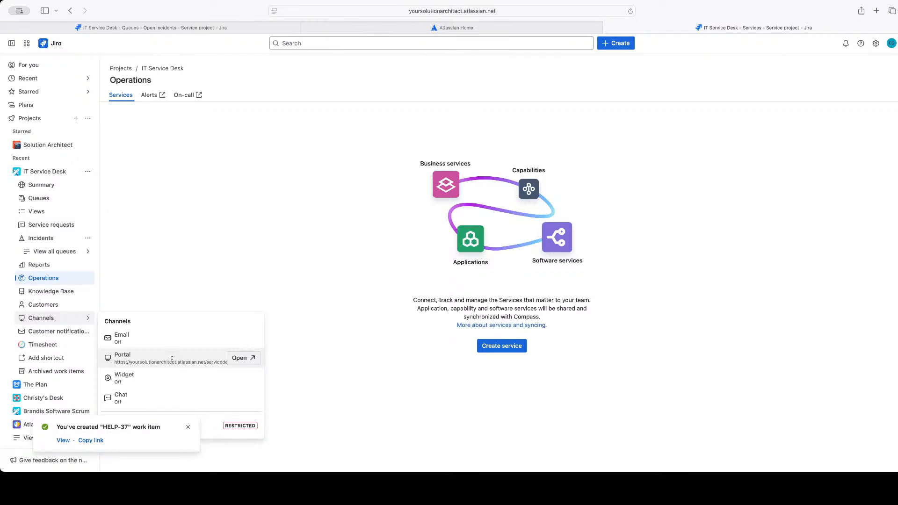
pyautogui.click(249, 358)
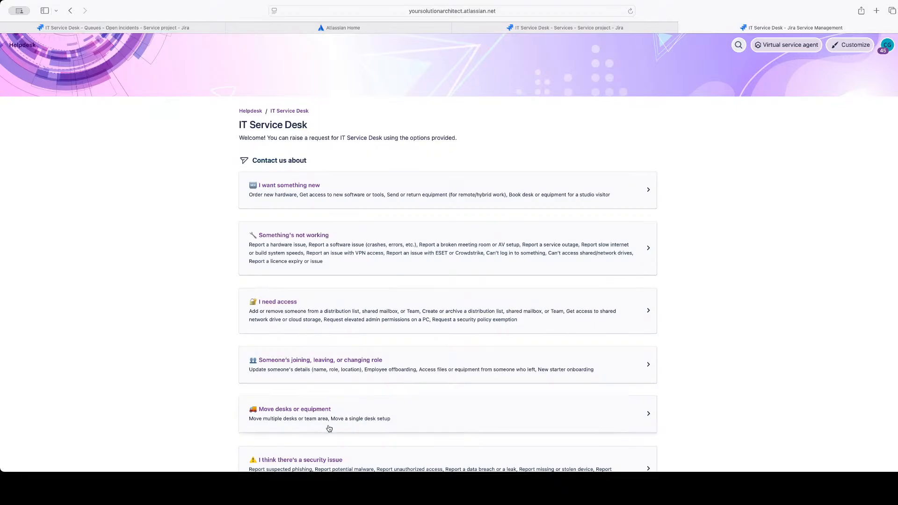
pyautogui.scroll(-2, 224, 312)
pyautogui.scroll(-3, 224, 312)
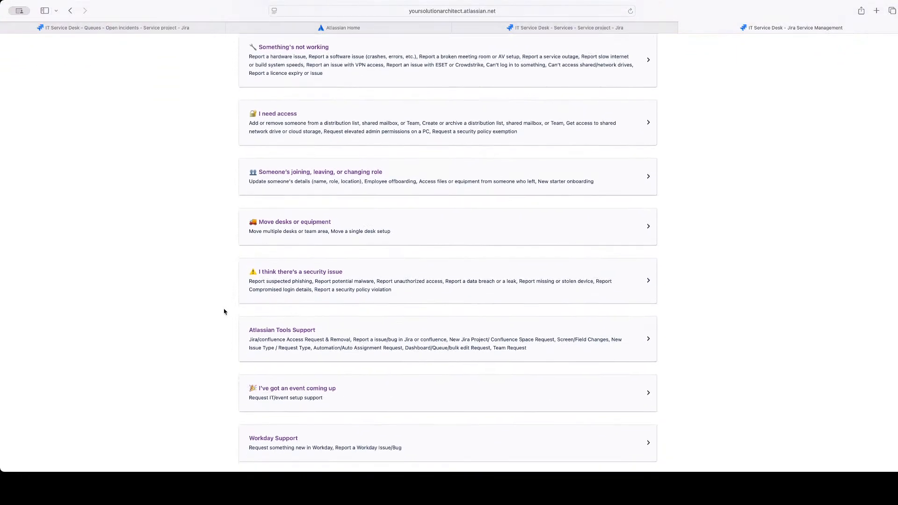
pyautogui.scroll(4, 224, 311)
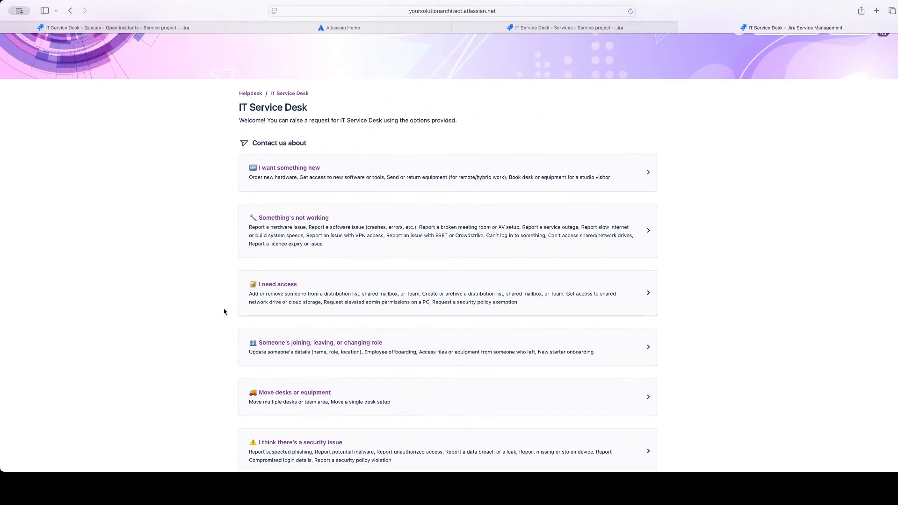
pyautogui.scroll(1, 248, 133)
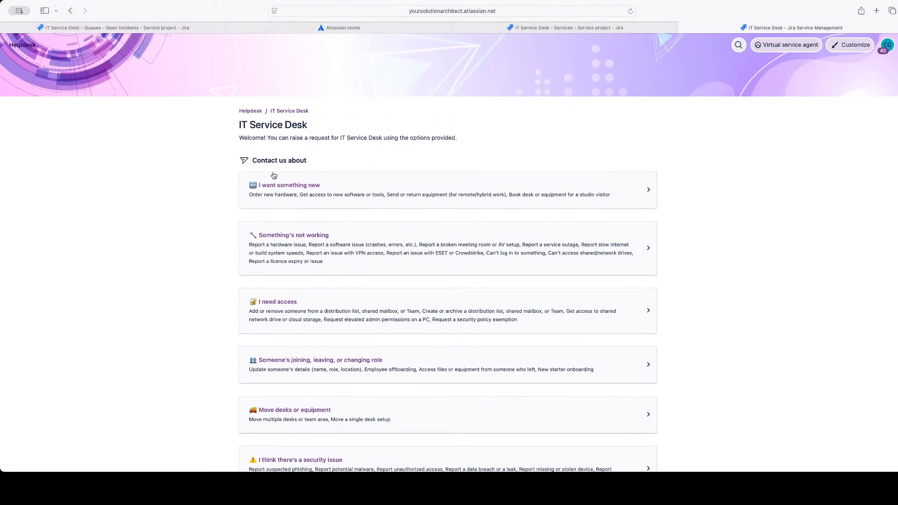
pyautogui.scroll(-5, 316, 321)
pyautogui.scroll(-3, 316, 280)
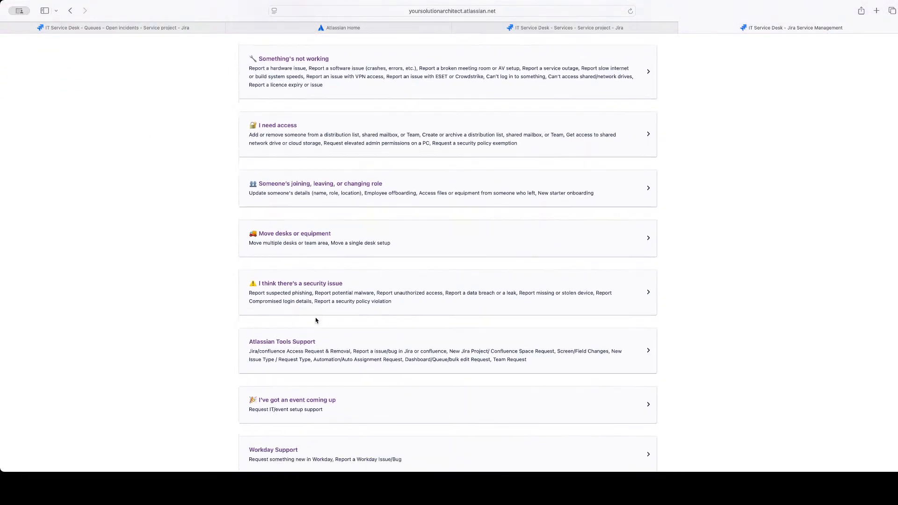
pyautogui.scroll(8, 313, 317)
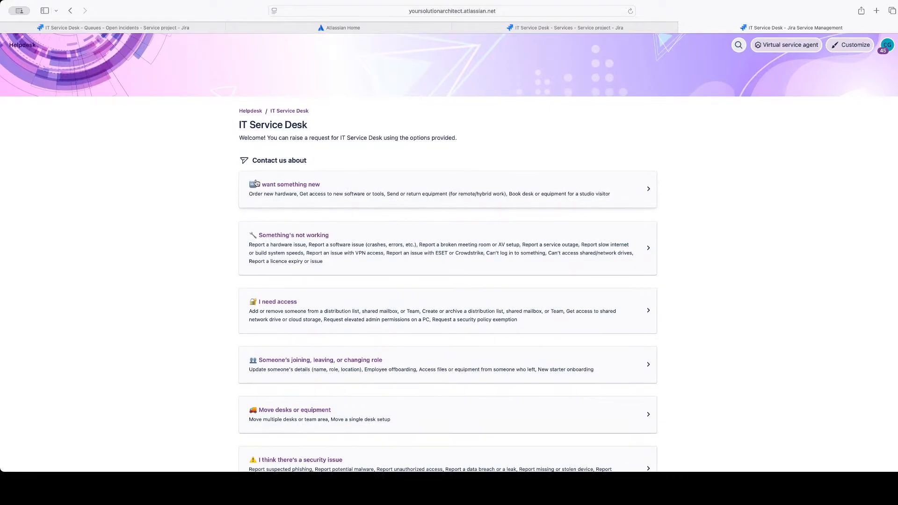
# View the Order new hardware form under I want something new and the help resource search, and return to the request types
pyautogui.click(339, 182)
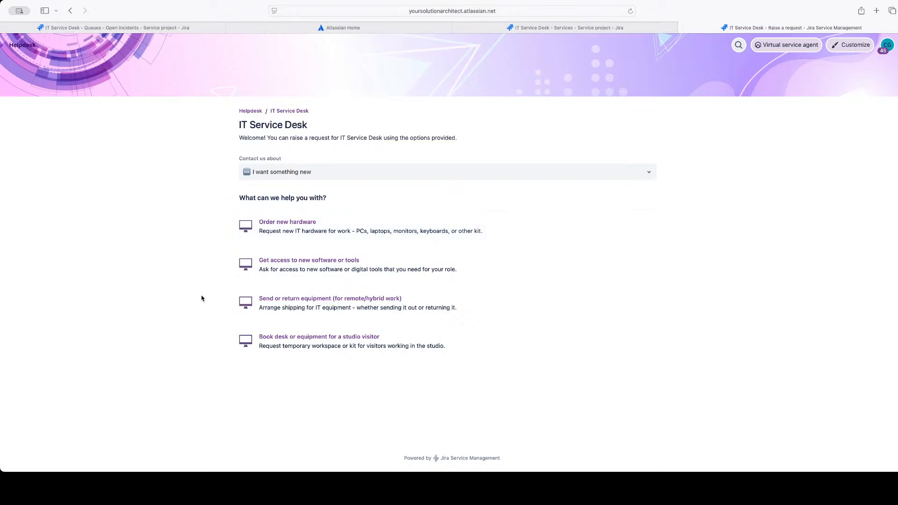
pyautogui.click(362, 227)
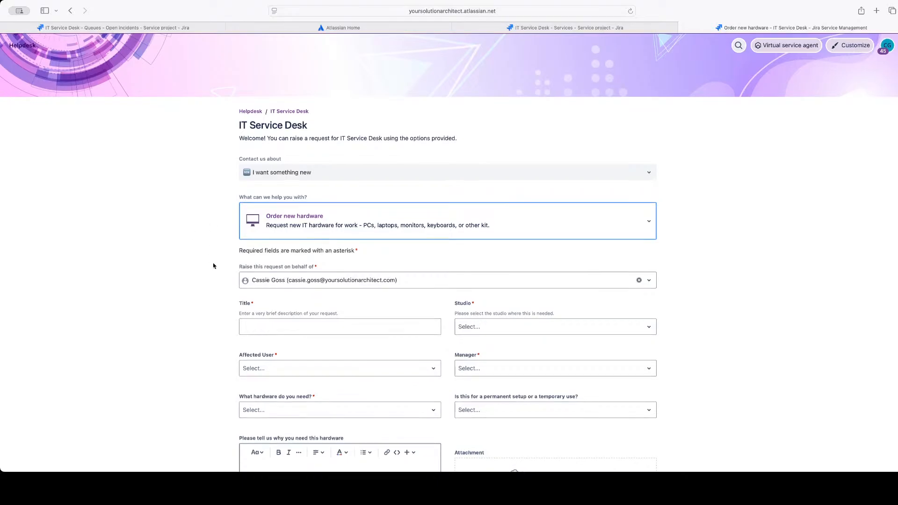
pyautogui.click(738, 45)
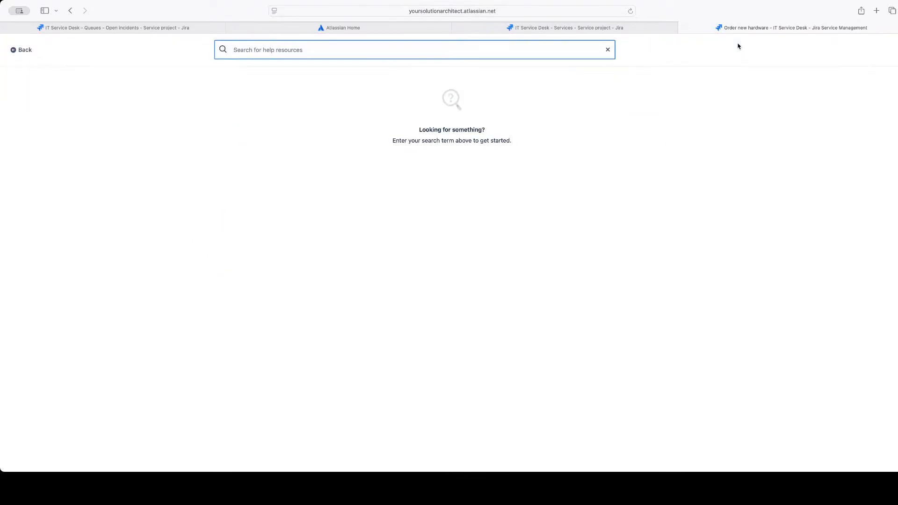
pyautogui.click(28, 50)
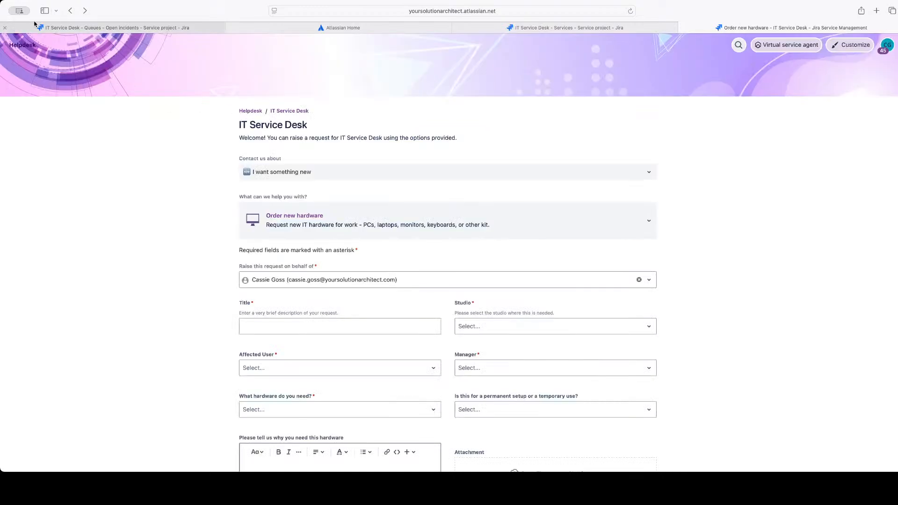
pyautogui.click(70, 11)
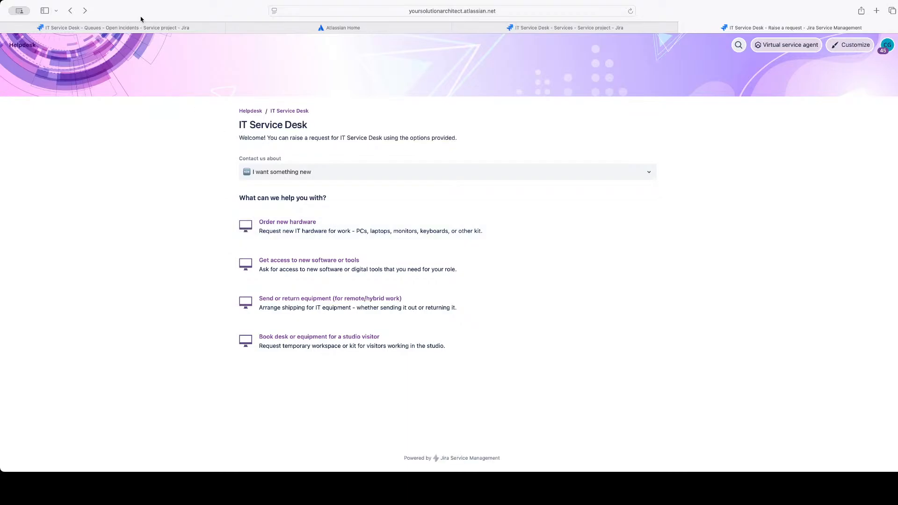
# Return to the main page of the IT Service Desk portal and look over its request categories
pyautogui.click(73, 13)
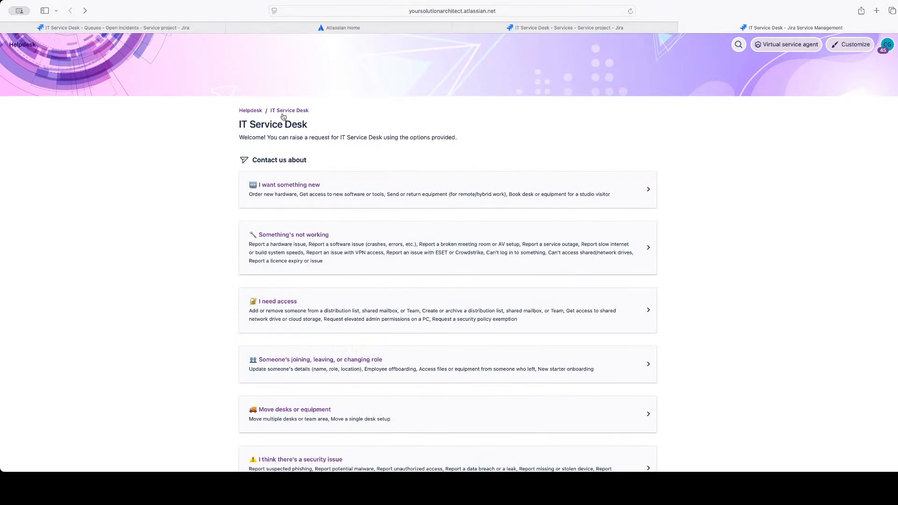
pyautogui.scroll(-1, 353, 317)
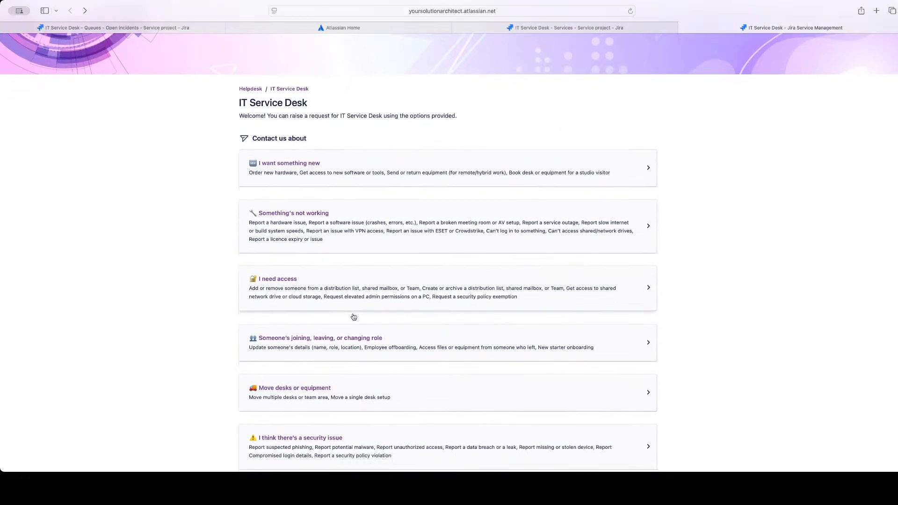
pyautogui.scroll(-5, 354, 317)
pyautogui.scroll(6, 353, 316)
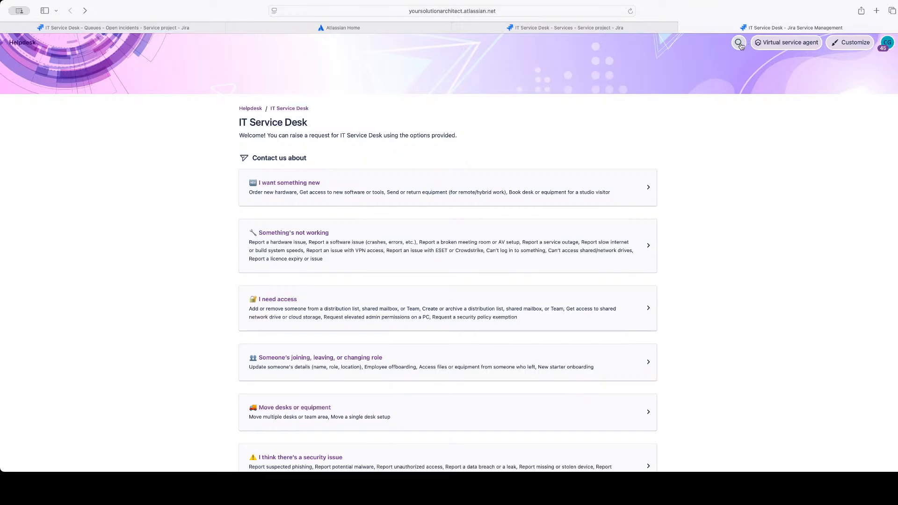
# Search the portal's help resources for "phone", clear the term and return to the request categories
pyautogui.click(739, 43)
pyautogui.write('phone')
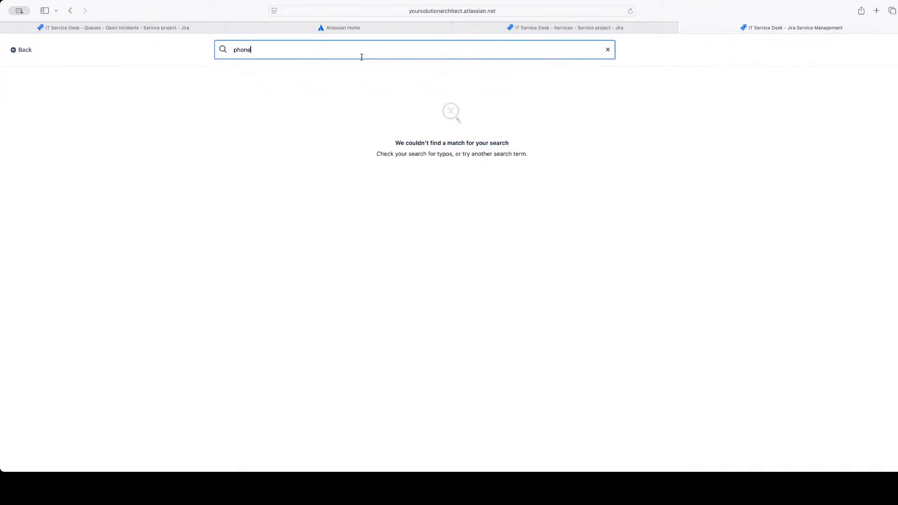
pyautogui.press('BackSpace')
pyautogui.press('BackSpace')
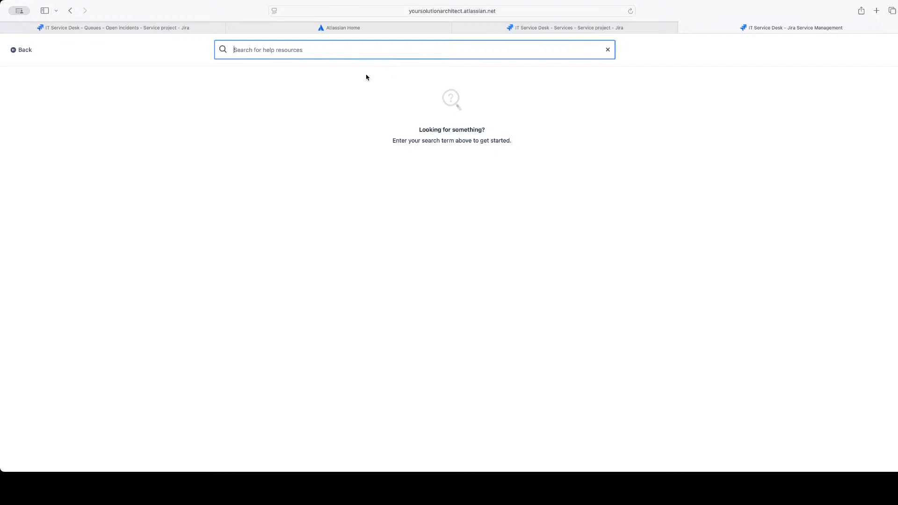
pyautogui.click(26, 49)
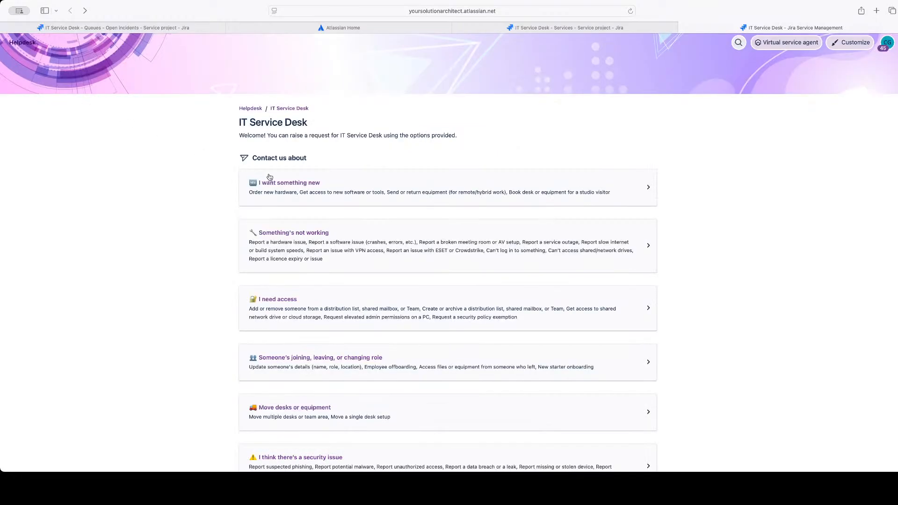
# Search for "hardware" from the I want something new category and open the Order new hardware request form
pyautogui.click(338, 193)
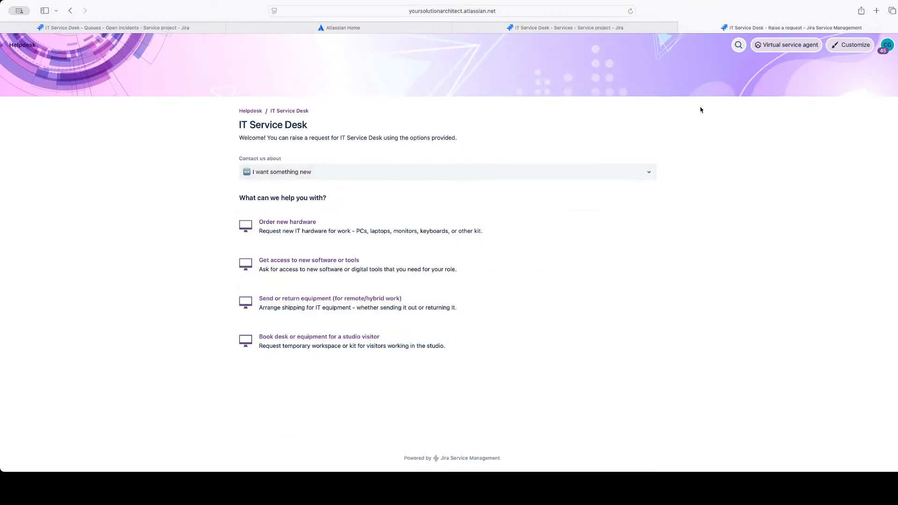
pyautogui.click(735, 48)
pyautogui.write('h')
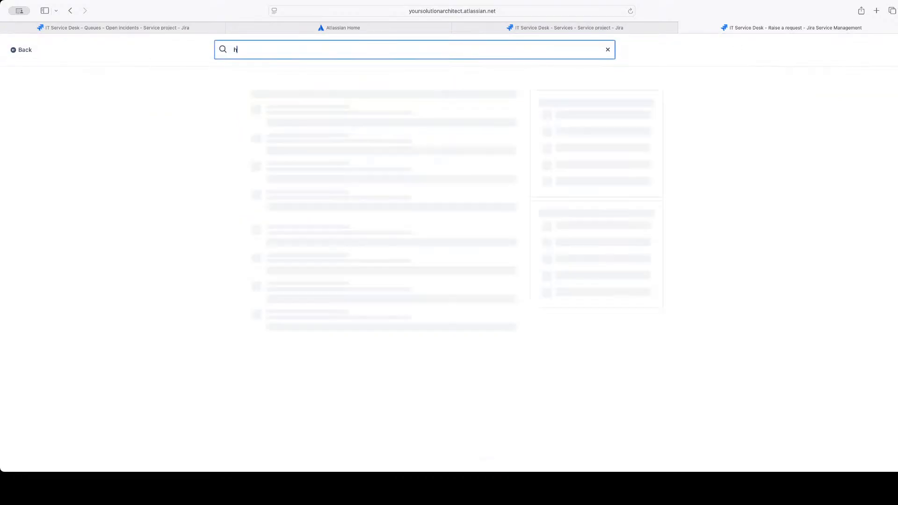
pyautogui.write('ardware')
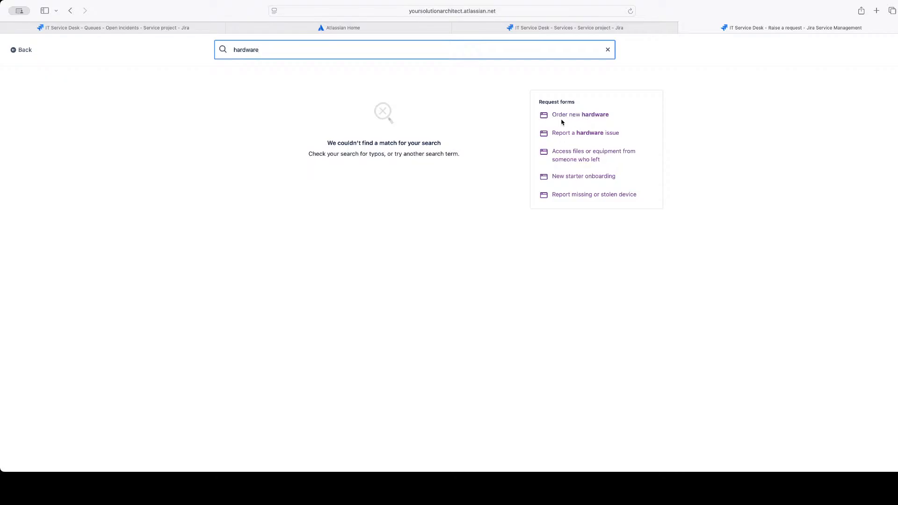
pyautogui.click(584, 118)
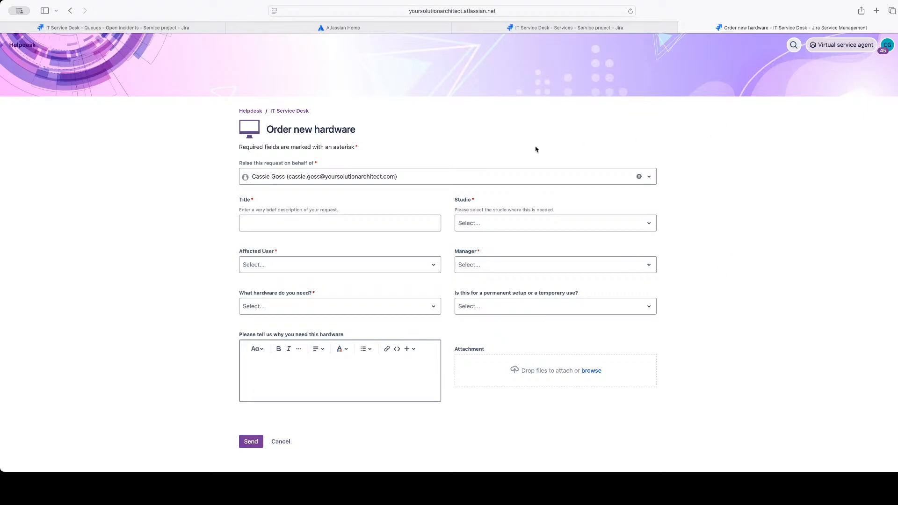
# Leave the hardware form for the IT Service Desk portal page and open the account's list of requests
pyautogui.click(290, 112)
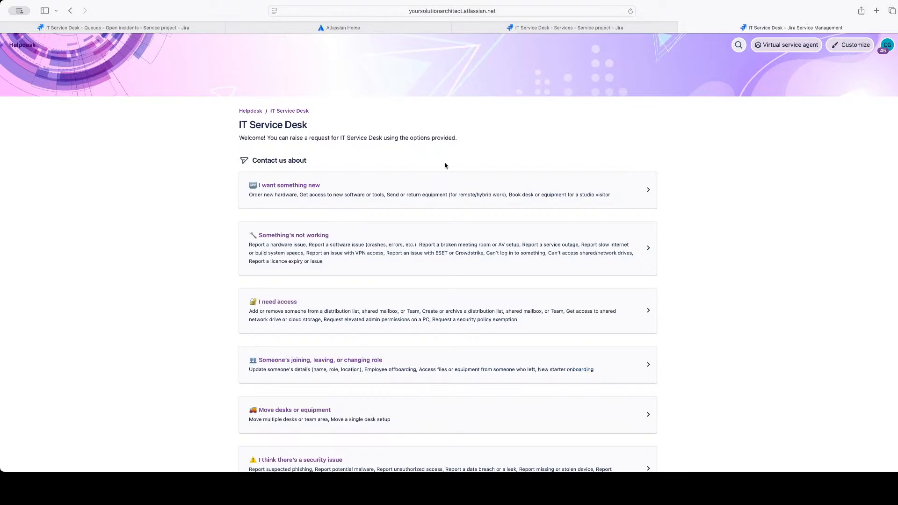
pyautogui.click(884, 49)
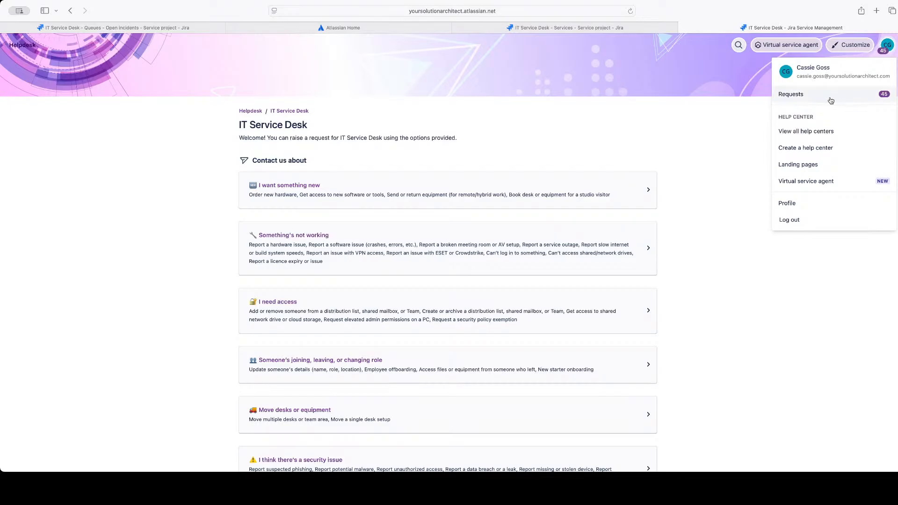
pyautogui.click(808, 102)
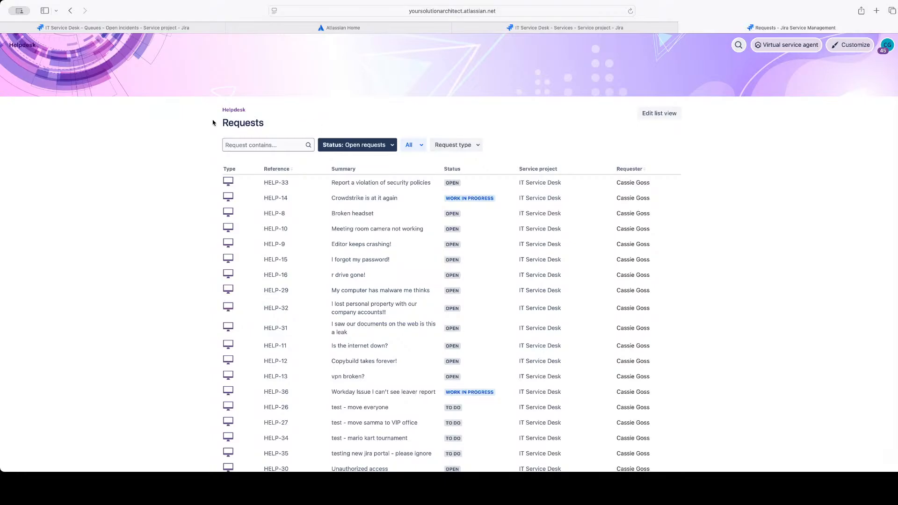
pyautogui.moveTo(208, 112); pyautogui.dragTo(493, 142)
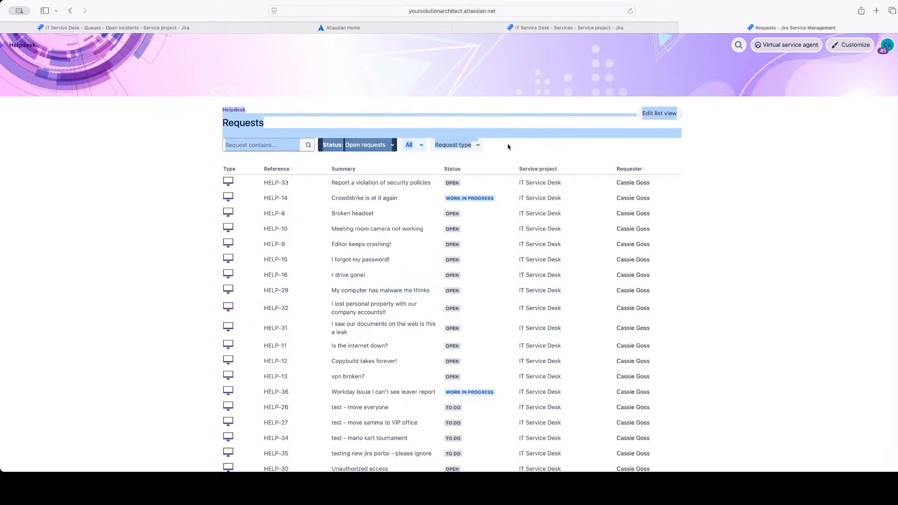
pyautogui.click(518, 144)
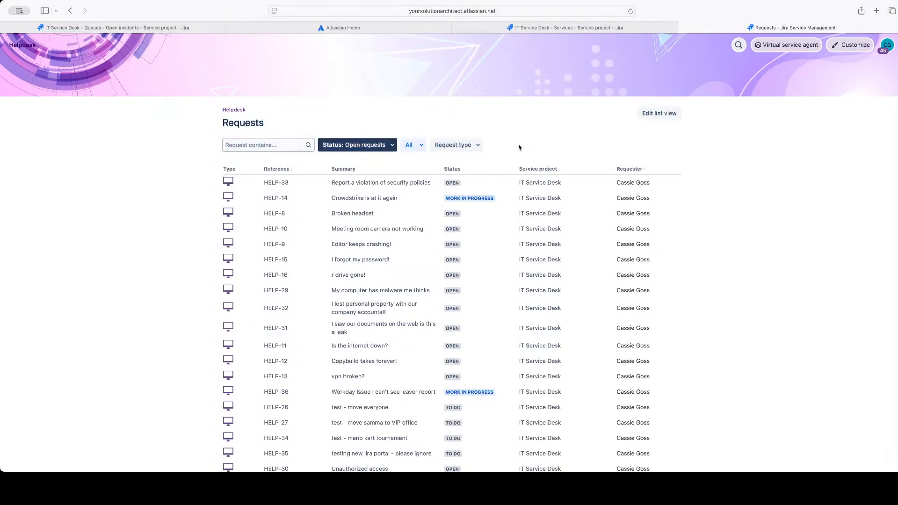
# Remove the Open requests status filter from the requests list
pyautogui.click(358, 151)
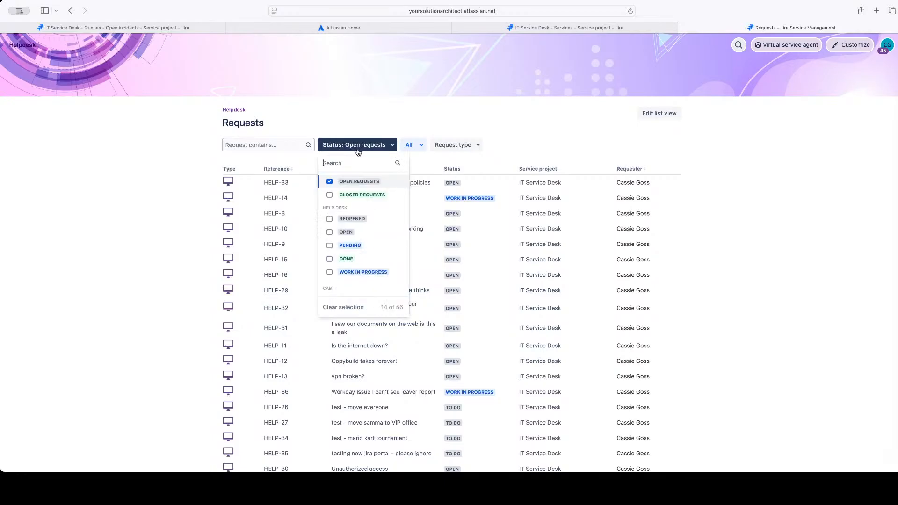
pyautogui.click(329, 181)
pyautogui.click(373, 131)
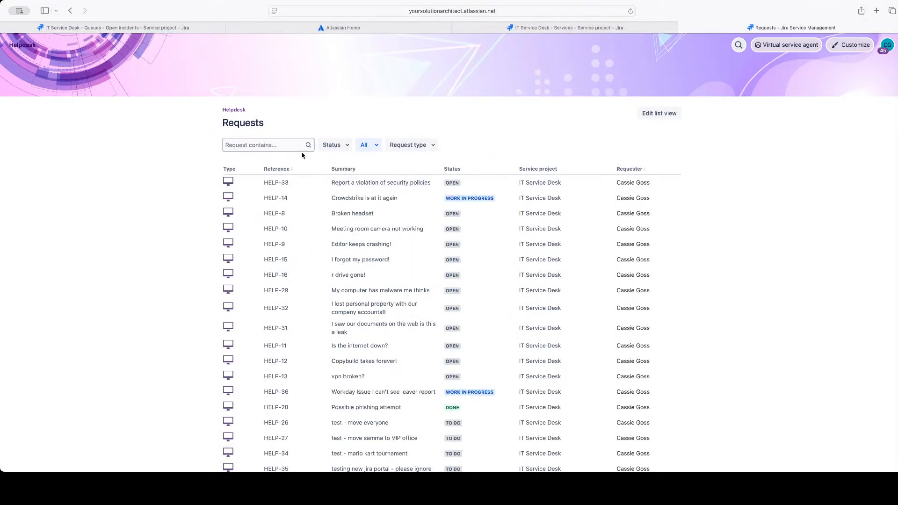
# Look through the Request type and Status filter options of the requests list without selecting any
pyautogui.click(430, 146)
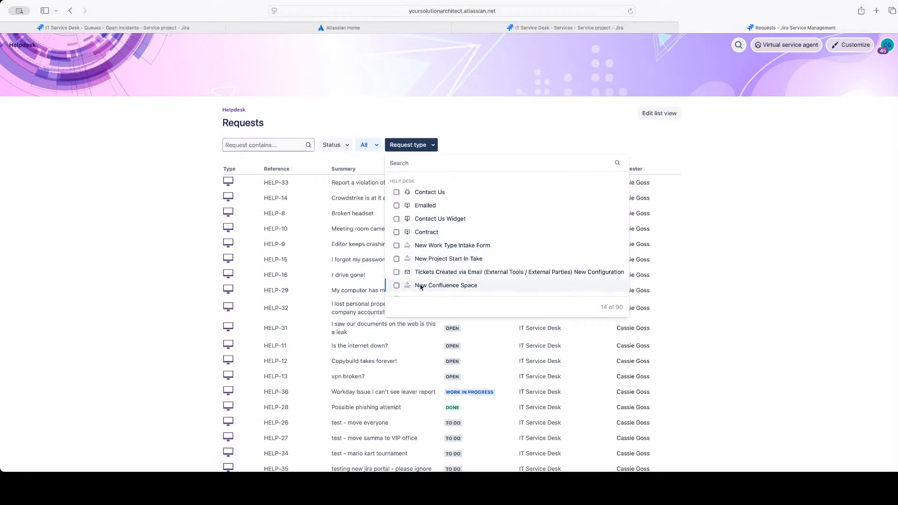
pyautogui.click(474, 141)
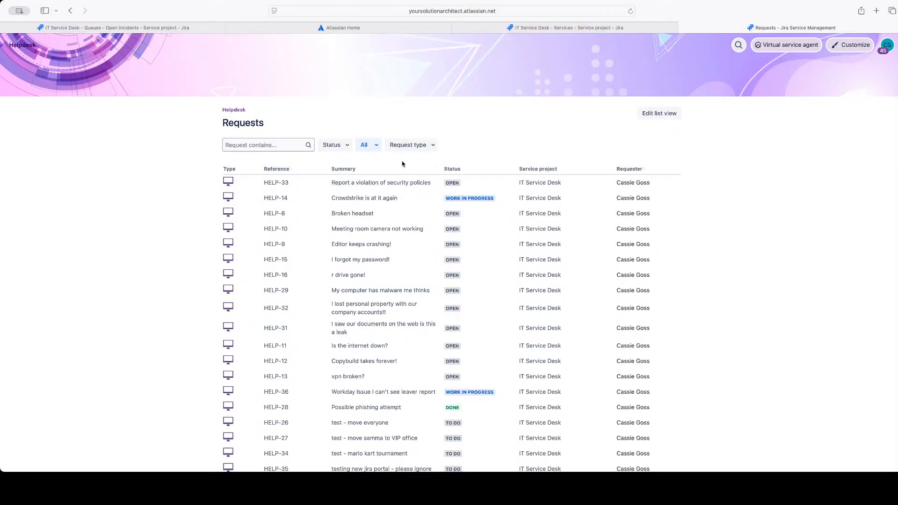
pyautogui.click(413, 147)
pyautogui.scroll(-5, 414, 229)
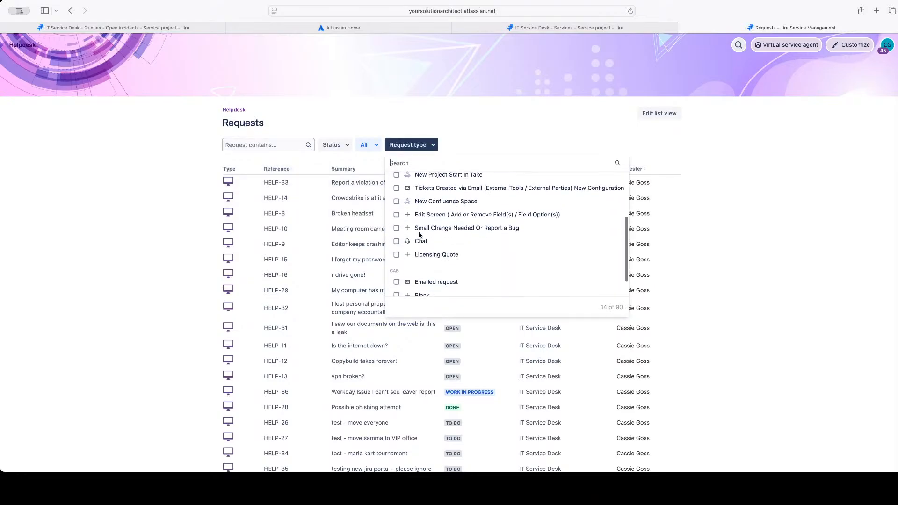
pyautogui.scroll(5, 414, 230)
pyautogui.click(327, 134)
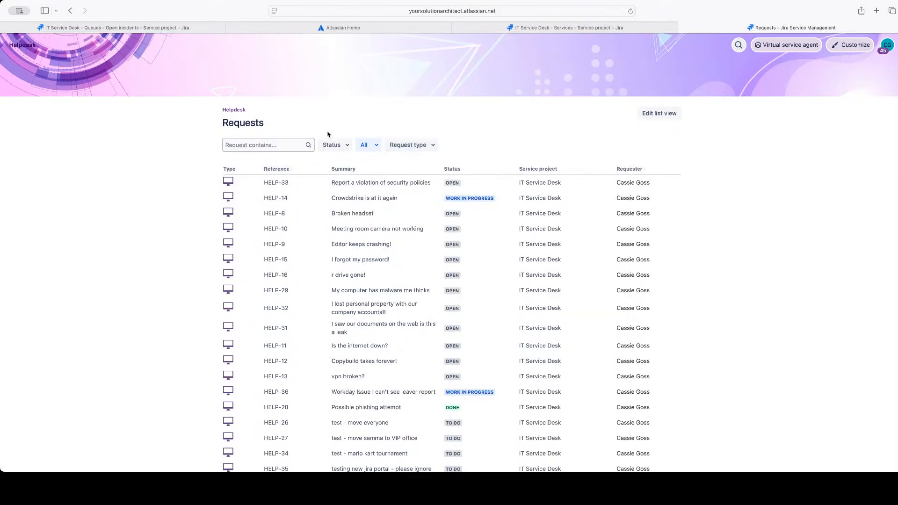
pyautogui.click(332, 145)
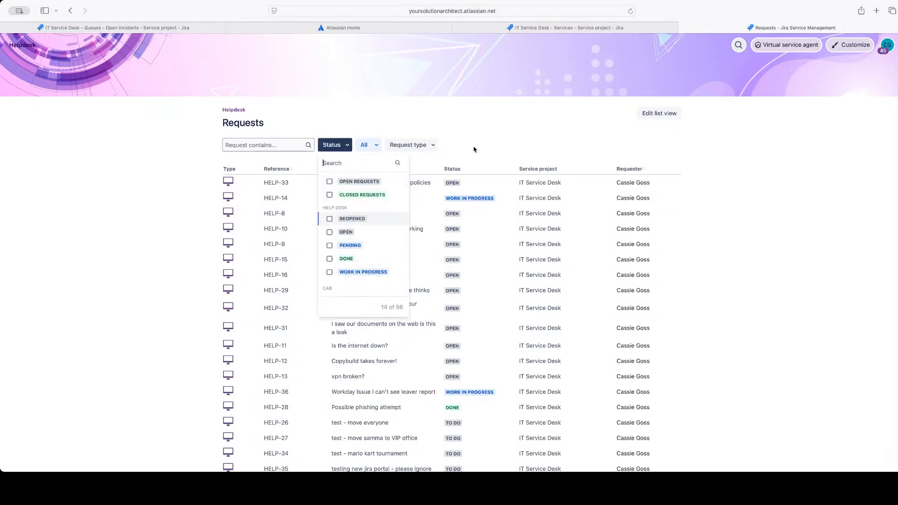
# Search the requests for "crowdstrike" and open the request HELP-14, Crowdstrike is at it again
pyautogui.click(308, 145)
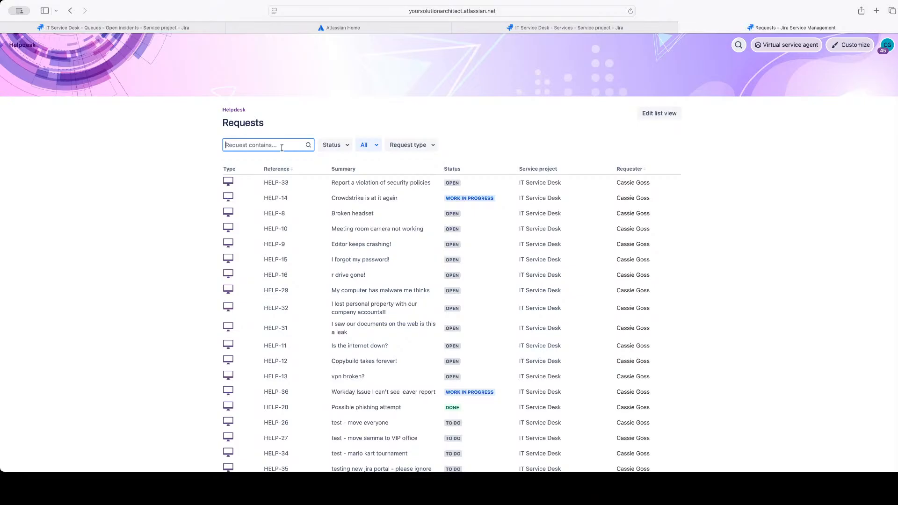
pyautogui.write('crowdstrike')
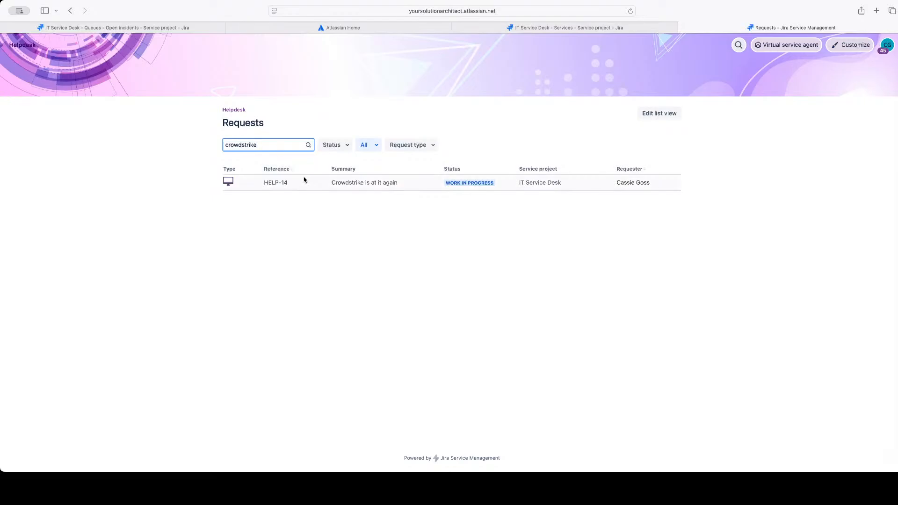
pyautogui.click(276, 183)
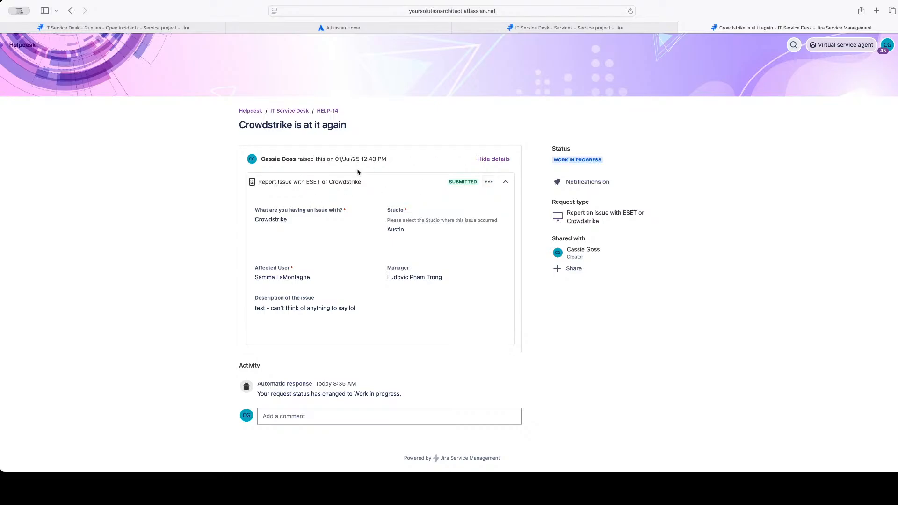
# Open the comment editor on the Crowdstrike request and point out the request's title
pyautogui.click(271, 421)
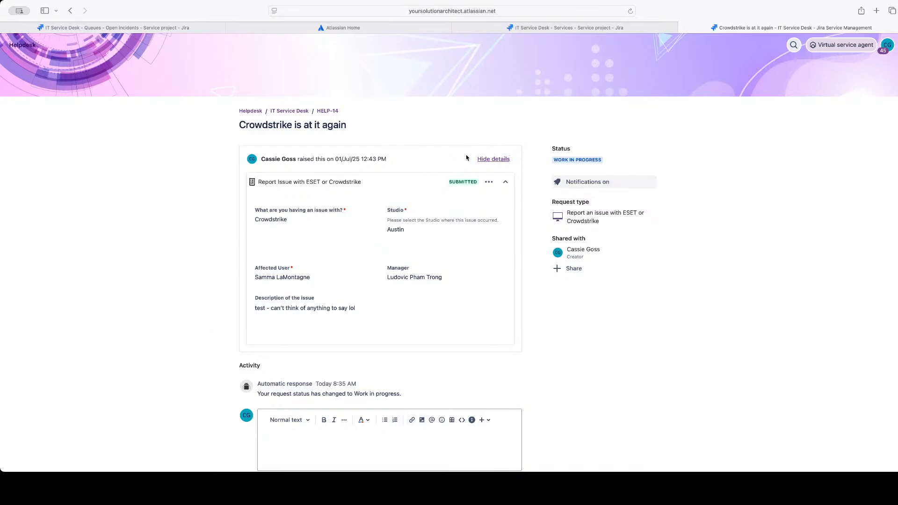
pyautogui.moveTo(239, 125); pyautogui.dragTo(360, 128)
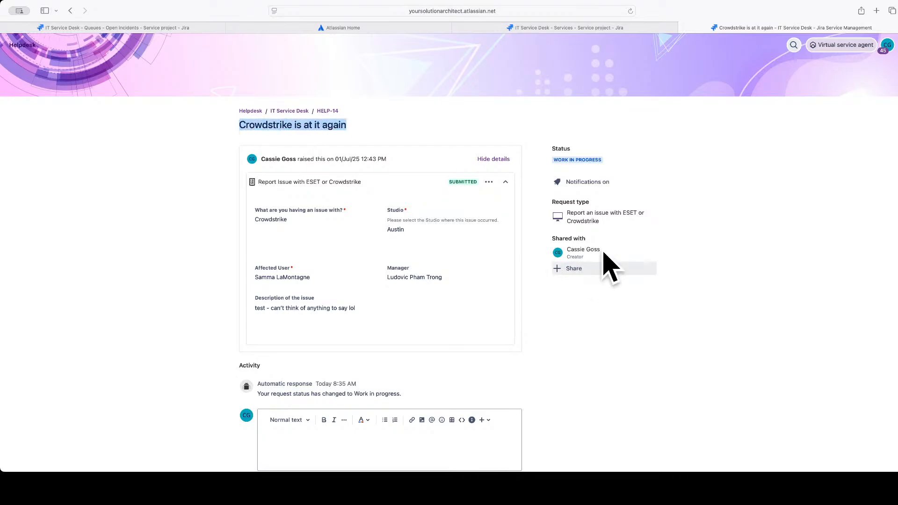
pyautogui.click(230, 134)
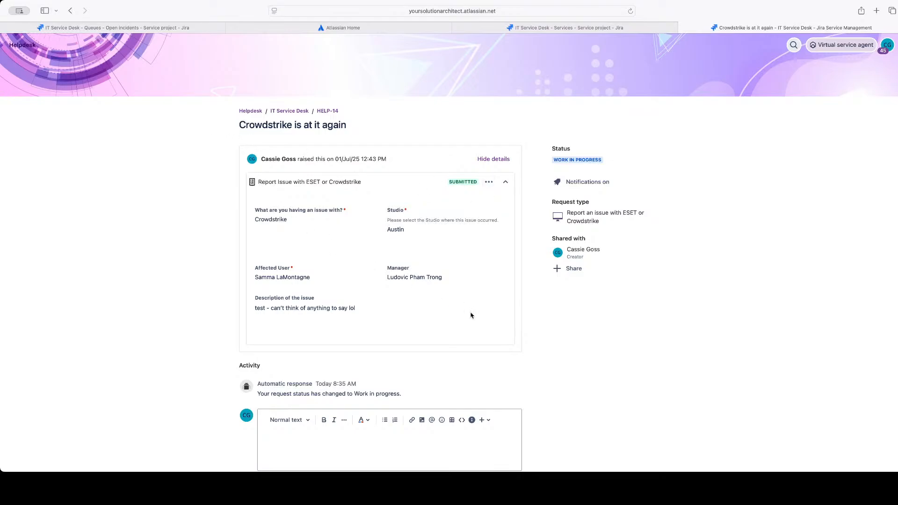
# Turn notifications for the Crowdstrike request off and back on
pyautogui.click(591, 188)
pyautogui.scroll(-3, 549, 374)
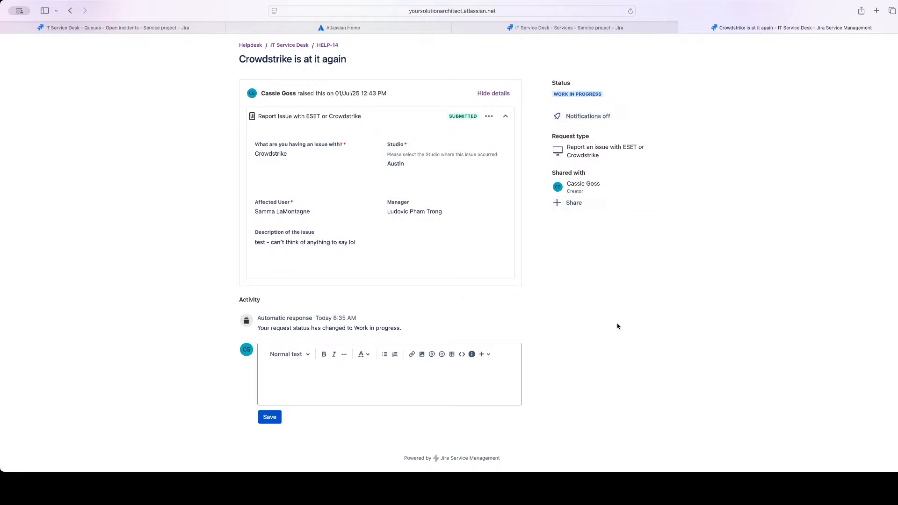
pyautogui.click(596, 117)
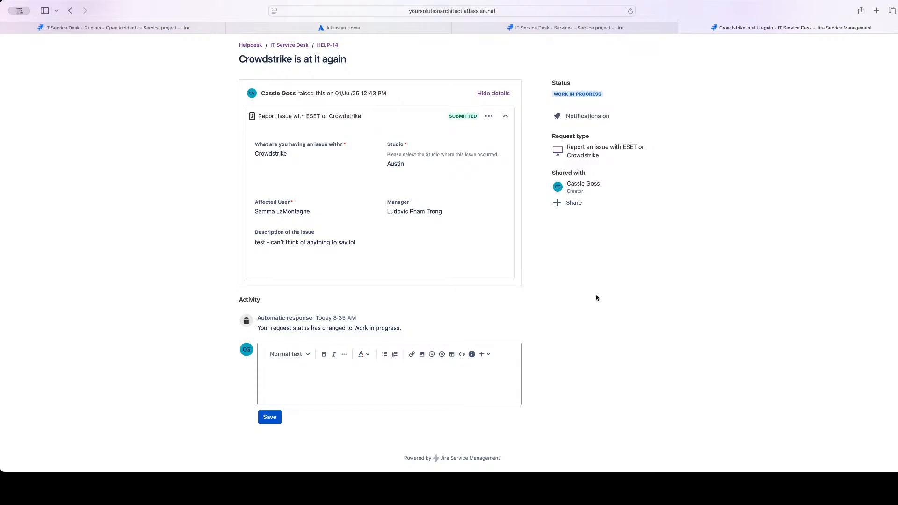